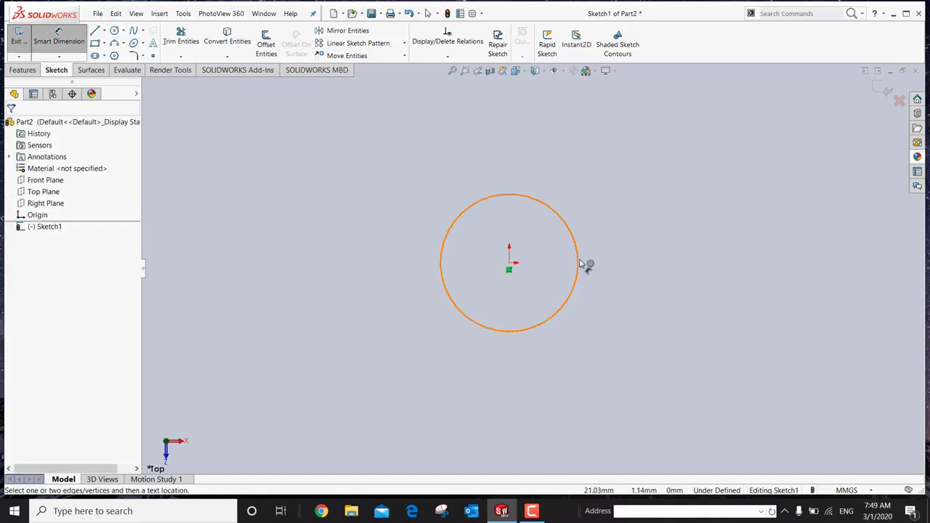
- Dimension the circle's diameter to 4 mm with Smart Dimension and exit the sketch
click(587, 263)
click(772, 263)
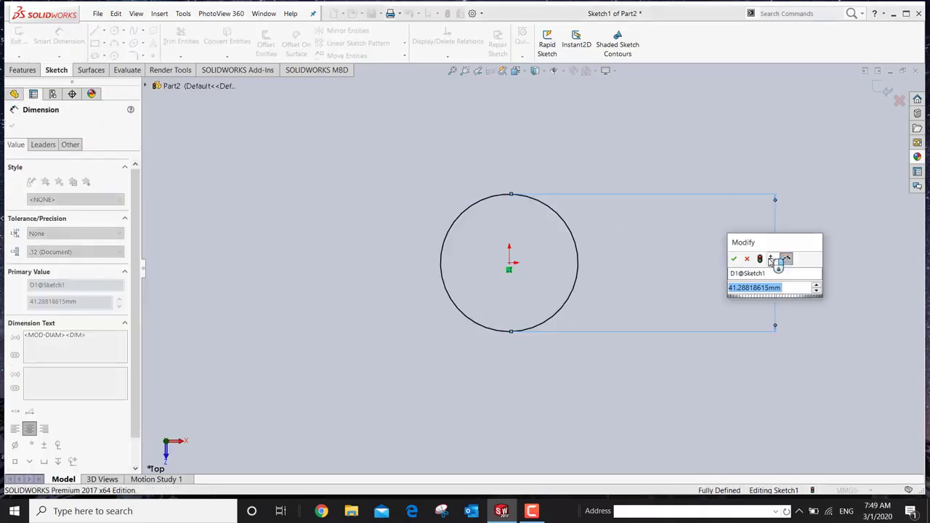
key(Return)
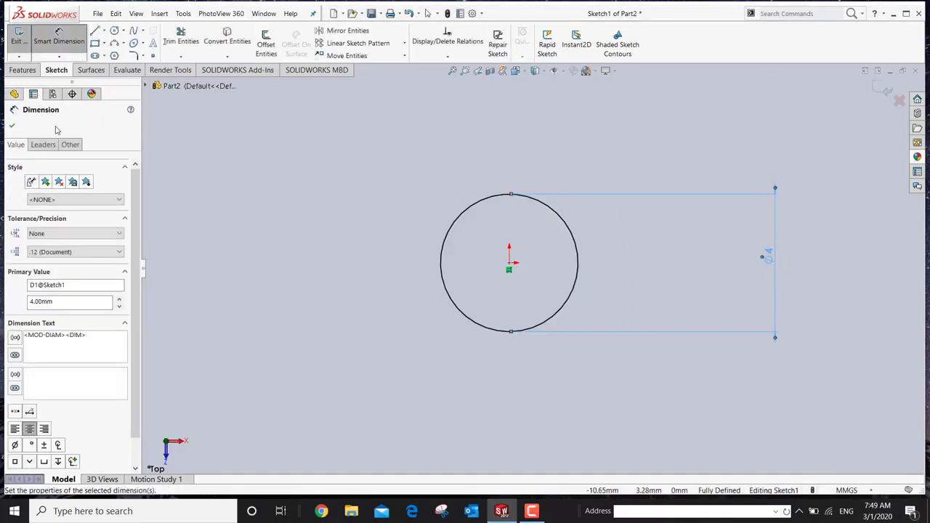
click(12, 126)
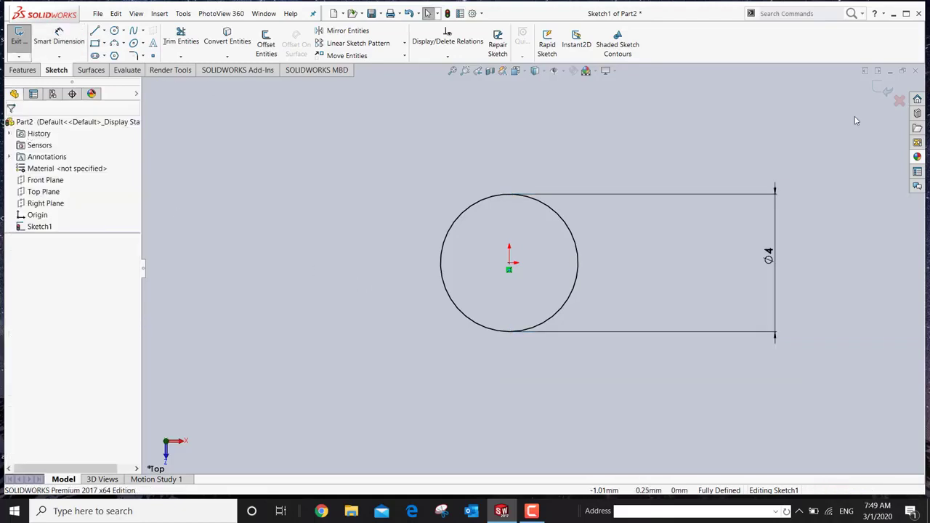
click(884, 90)
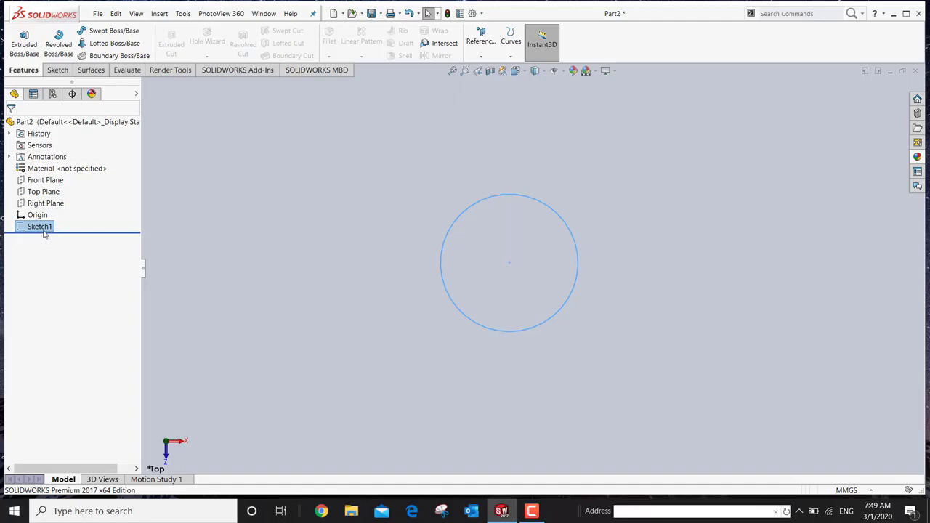
- Extrude the circle sketch as a solid boss with a blind depth of 40 mm
click(31, 48)
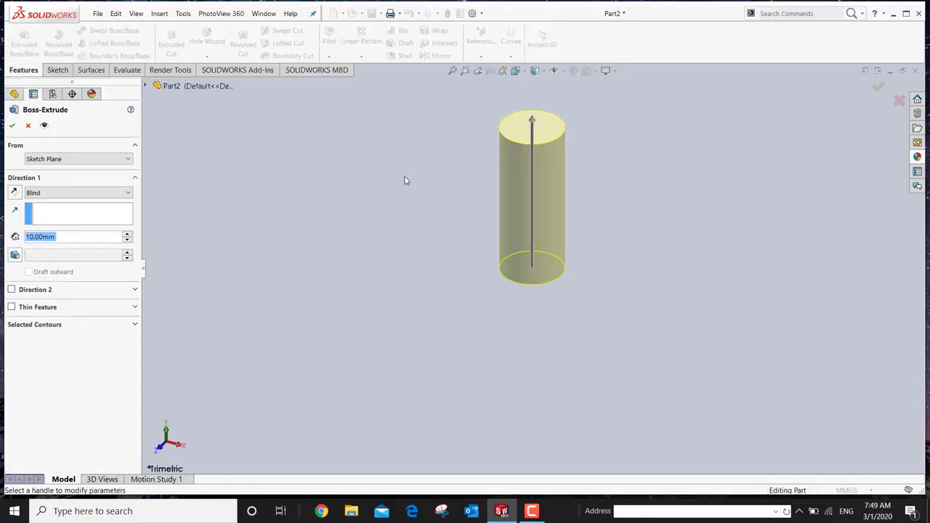
click(68, 237)
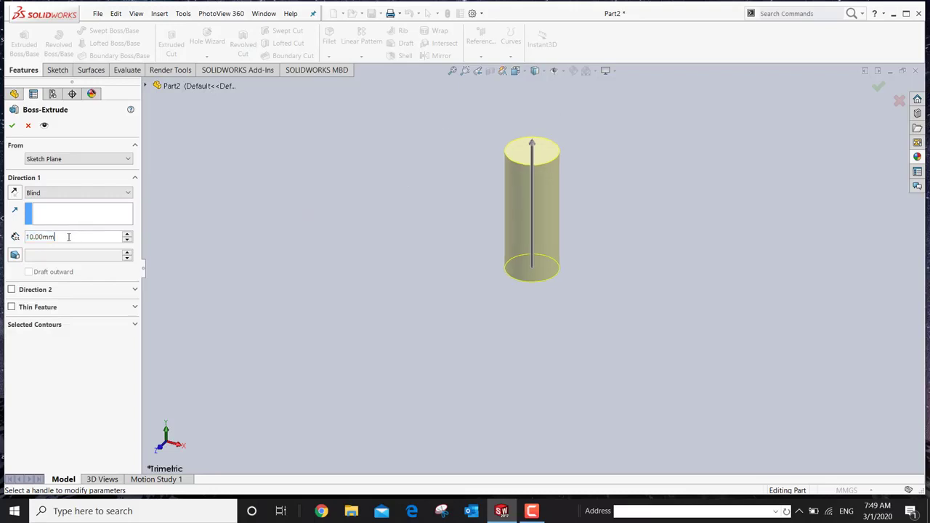
drag(69, 237, 10, 237)
text(40)
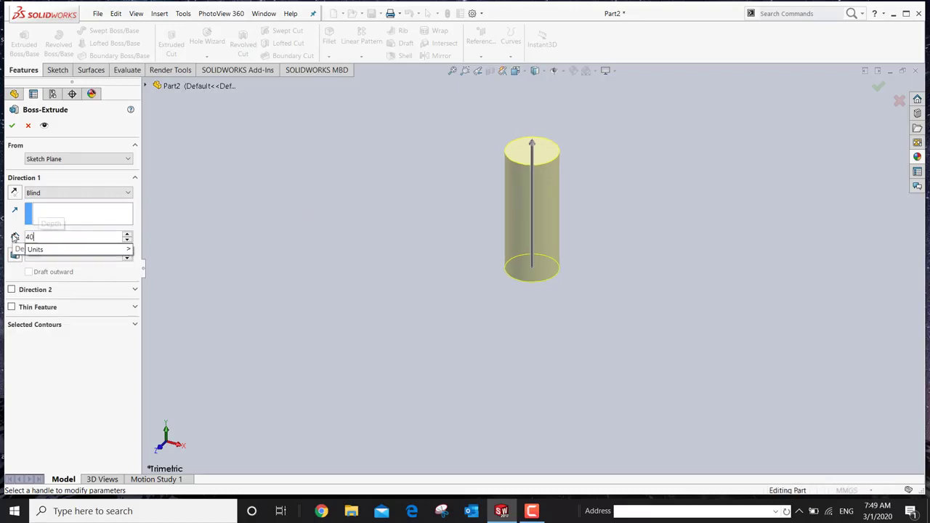
key(Return)
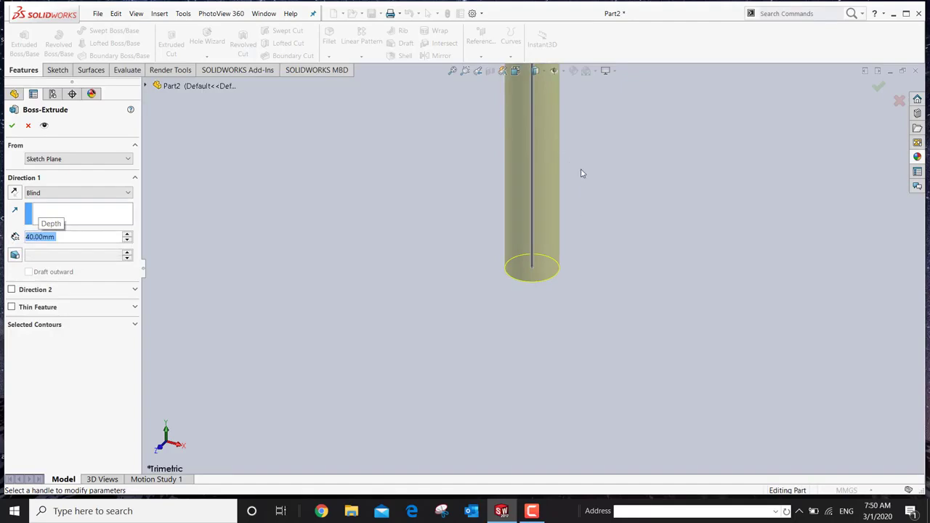
scroll(570, 192, up, 5)
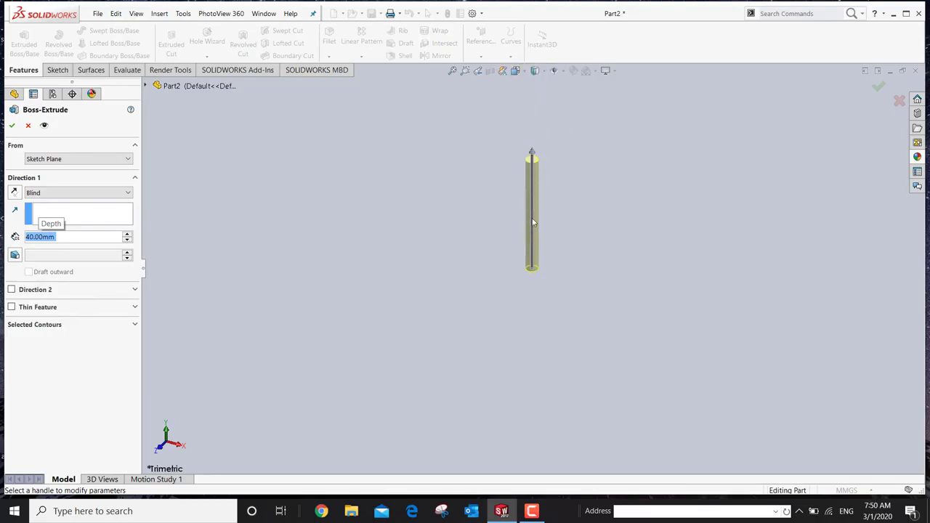
scroll(532, 222, down, 5)
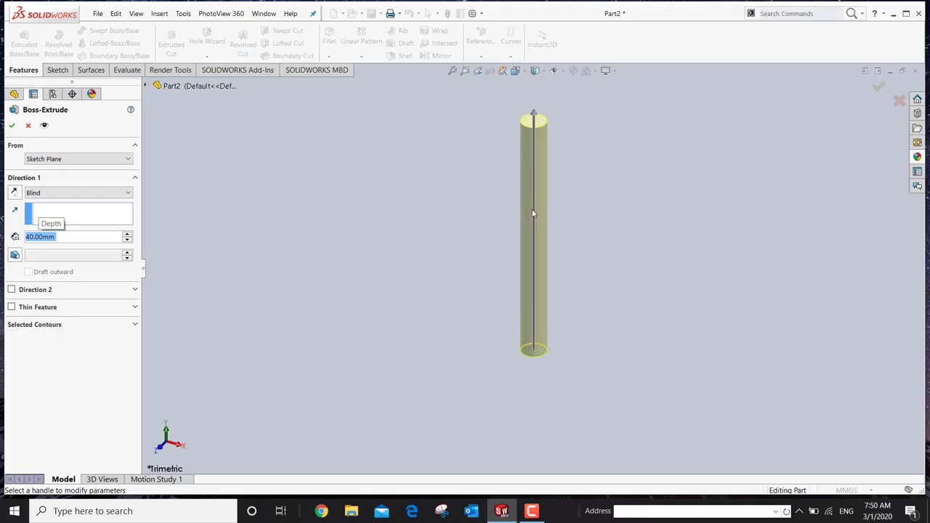
scroll(536, 218, down, 2)
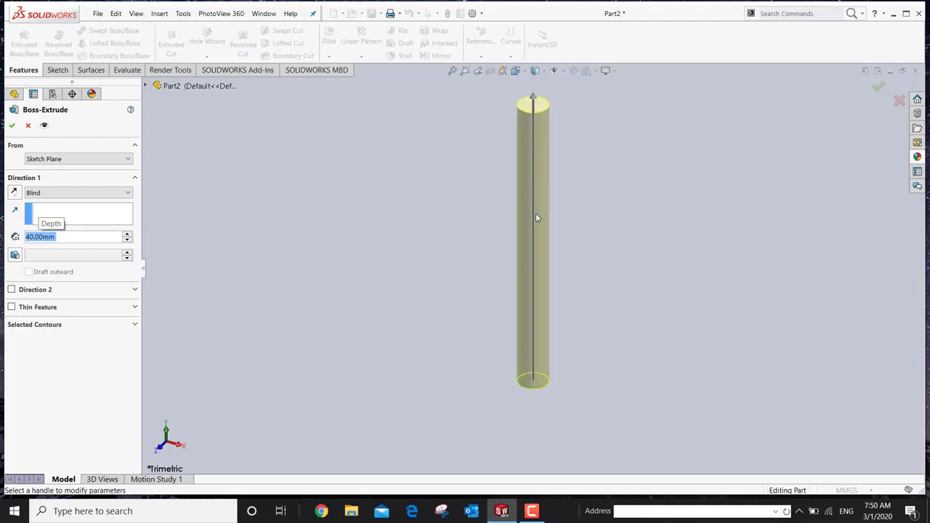
scroll(536, 213, up, 1)
scroll(544, 135, down, 2)
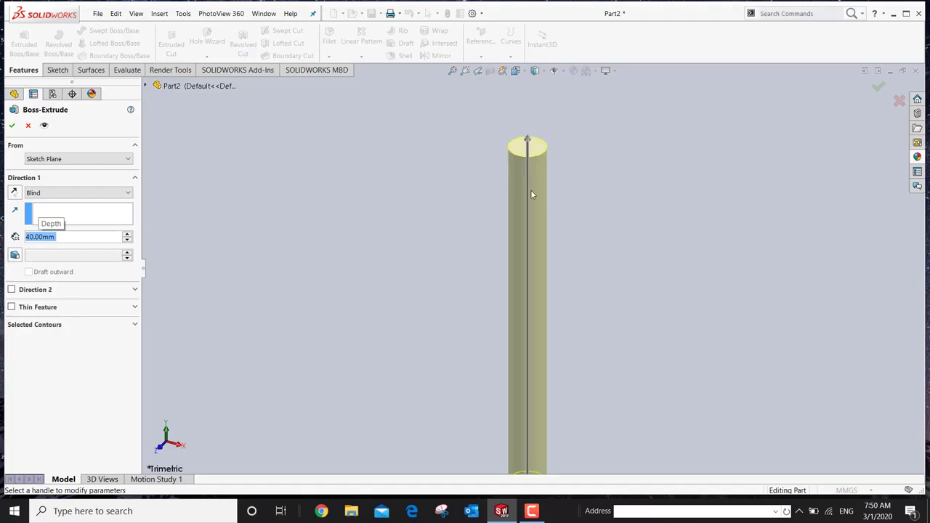
scroll(530, 192, up, 1)
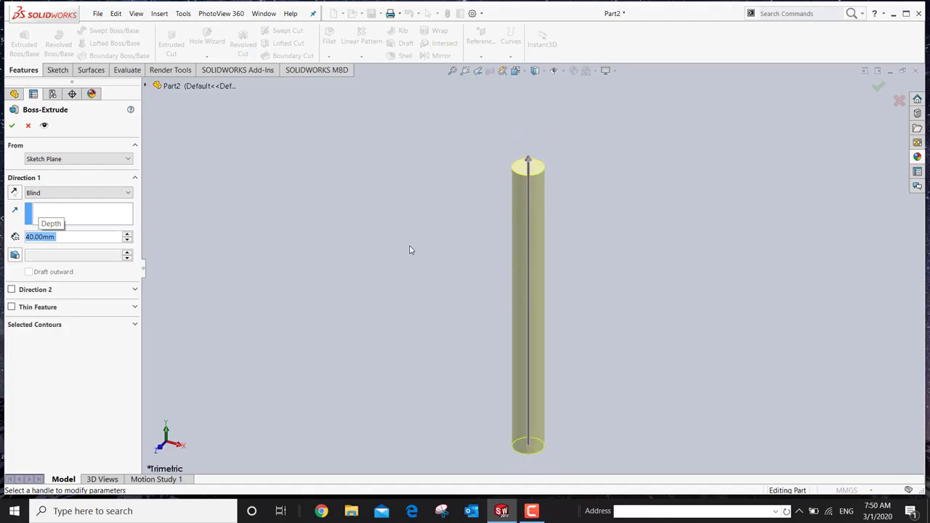
click(11, 125)
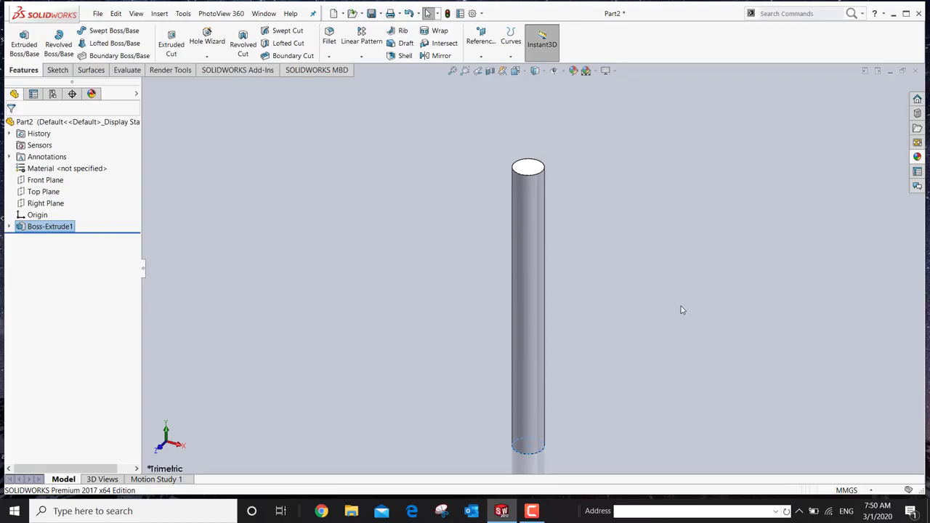
- View the rod in the Front, Back, Left and Right standard orientations, ending in the Top view
key(ctrl+1)
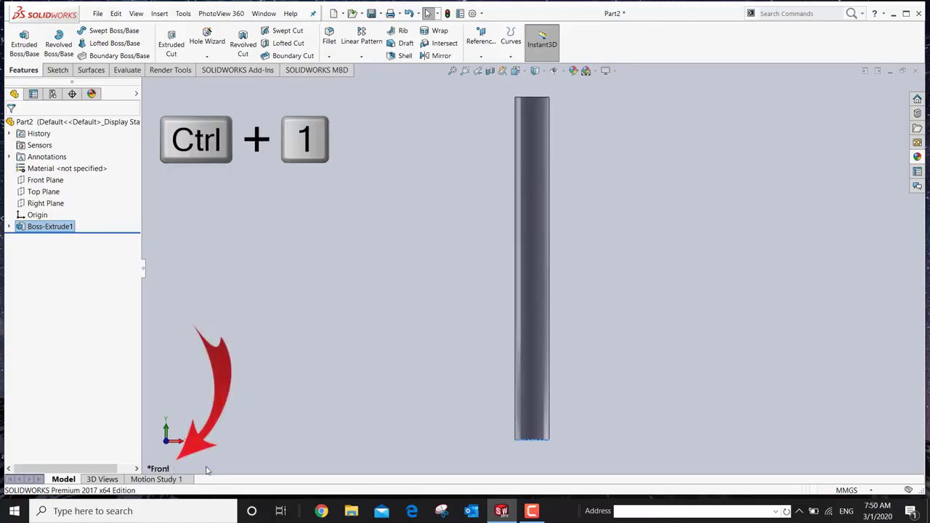
key(ctrl+2)
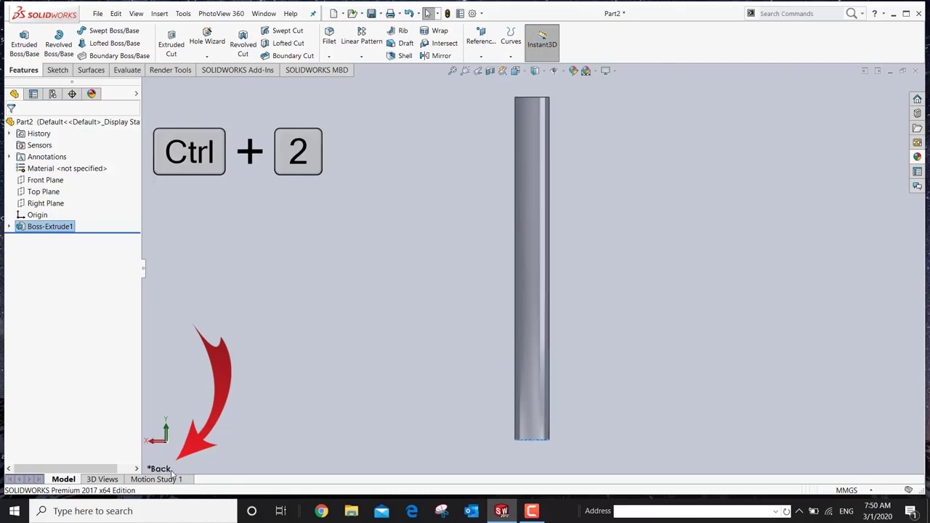
key(ctrl+3)
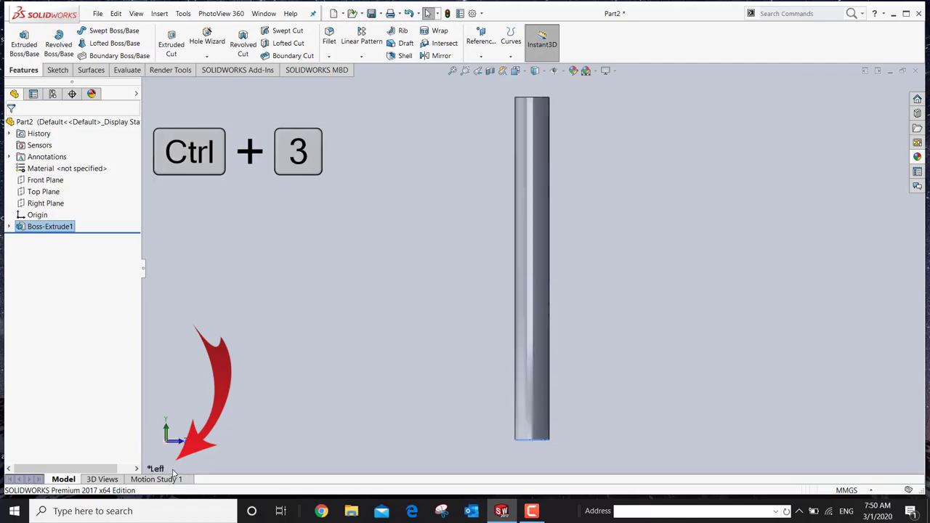
key(ctrl+4)
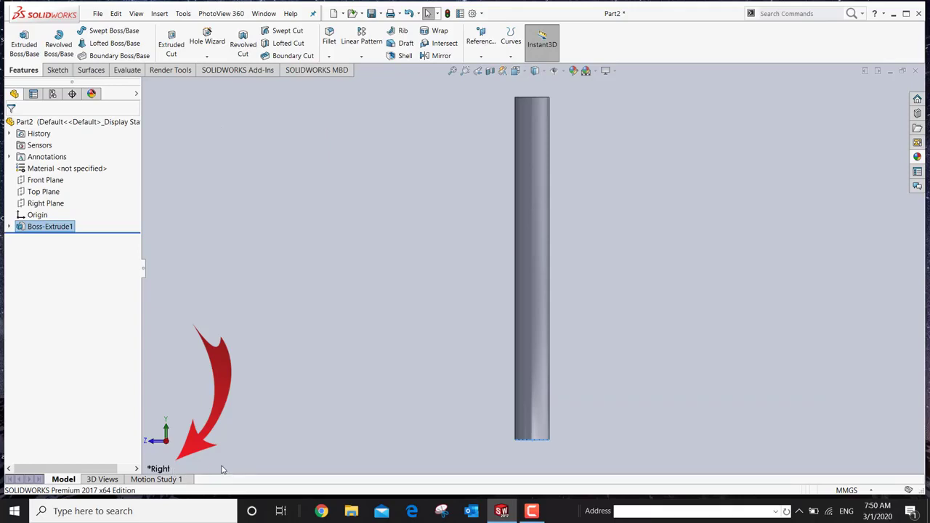
key(ctrl+5)
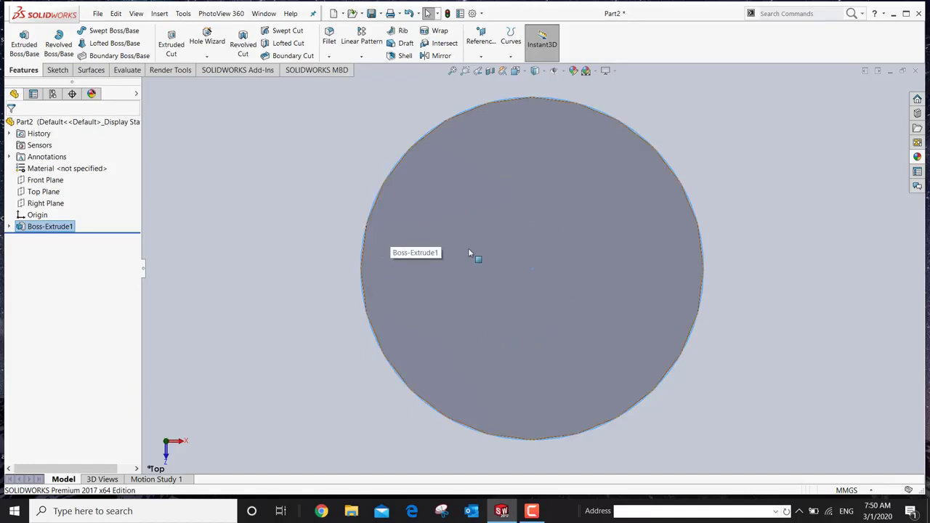
- Sketch a circle of about 0.66 mm radius on the rod's top end face, centred on the origin
click(487, 290)
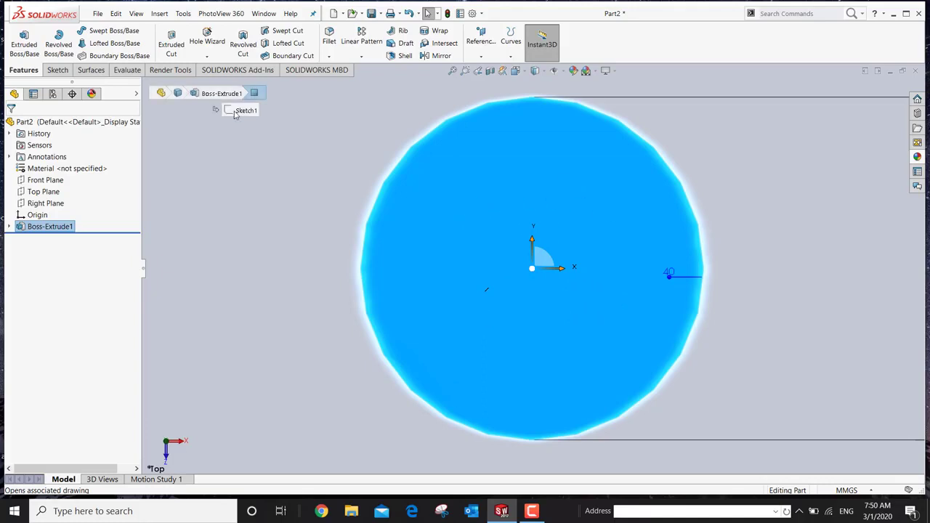
click(58, 72)
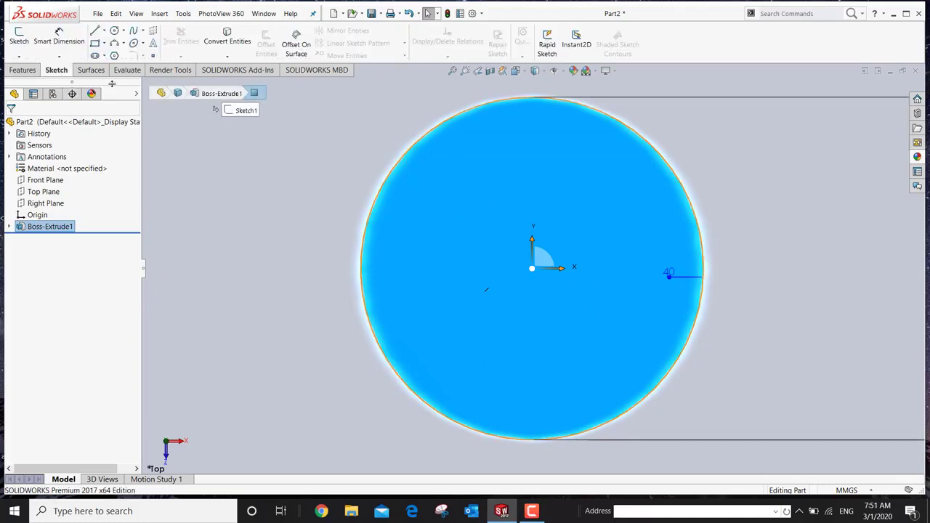
click(115, 32)
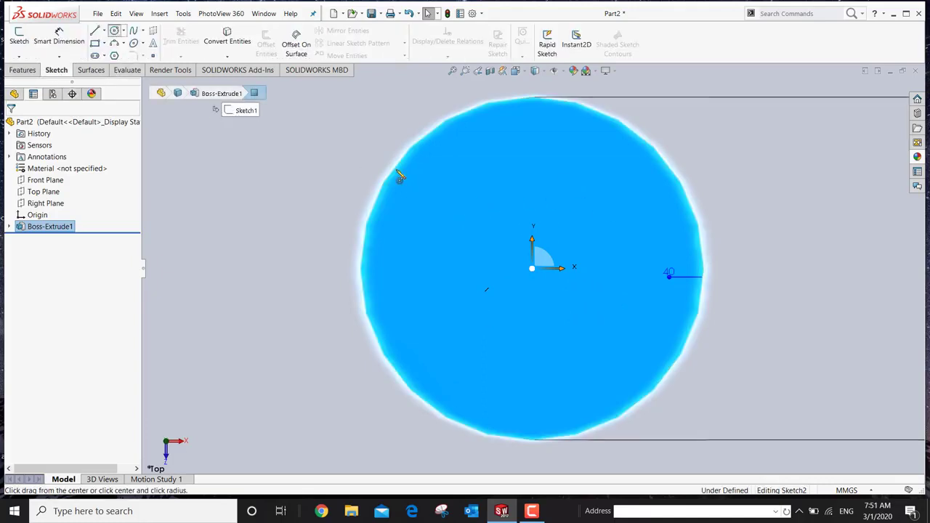
click(534, 270)
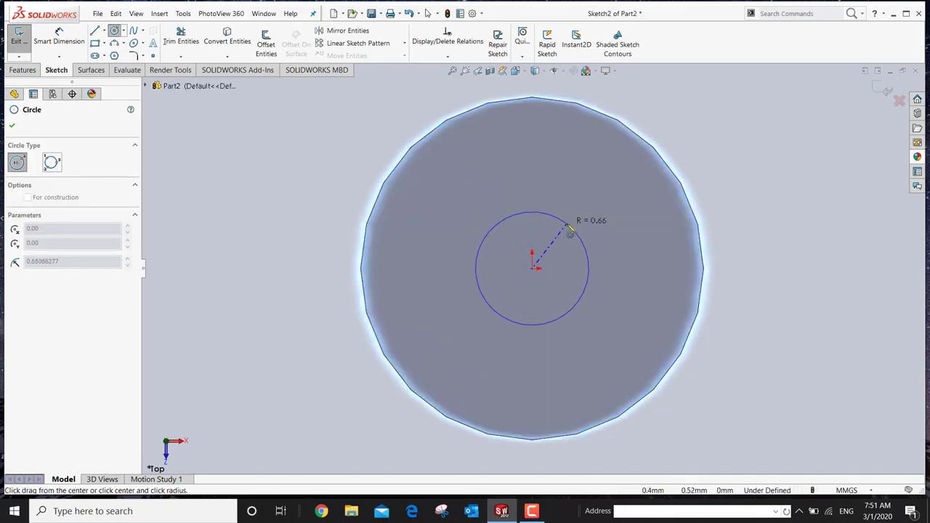
click(570, 231)
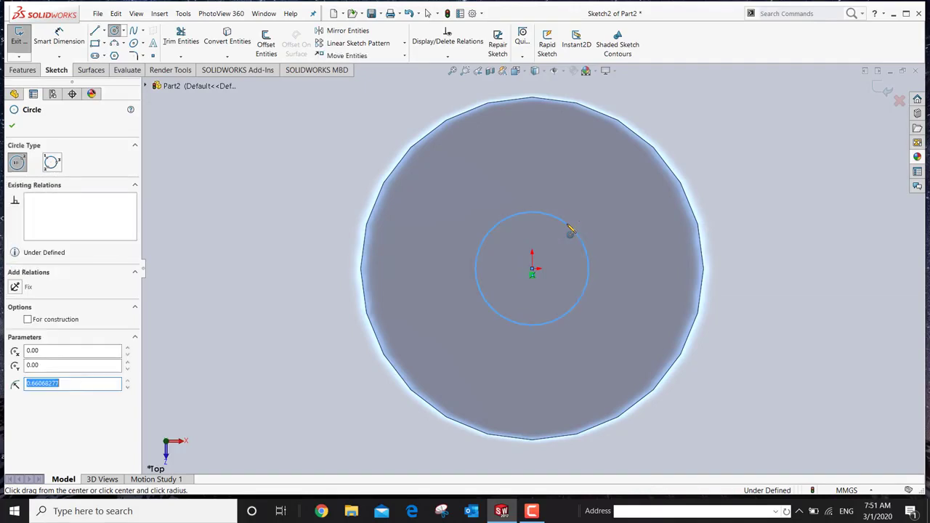
- Set the small circle's diameter to 1 mm with Smart Dimension and exit the sketch
right_click(570, 231)
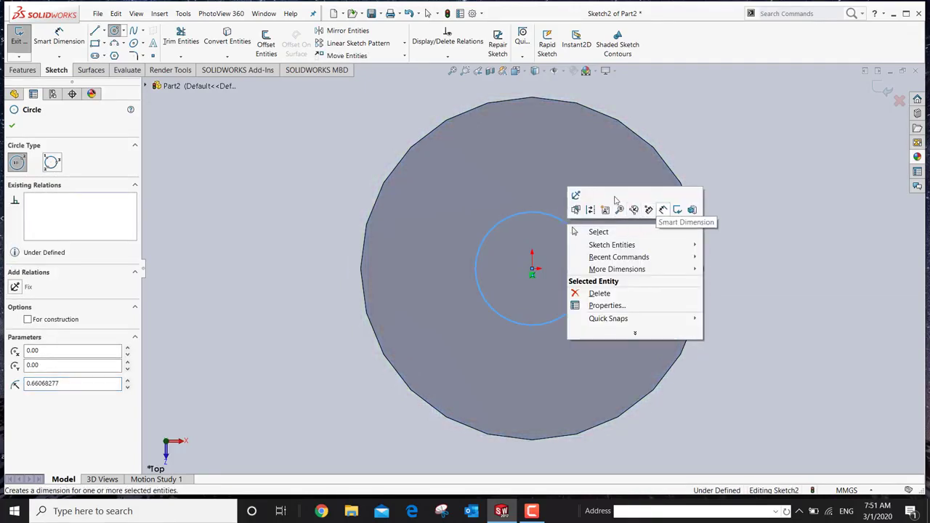
click(58, 36)
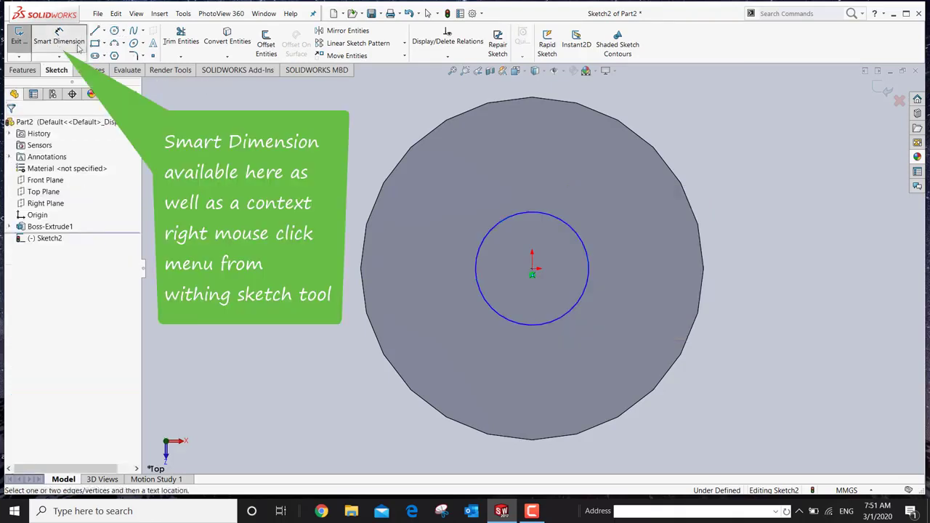
click(589, 270)
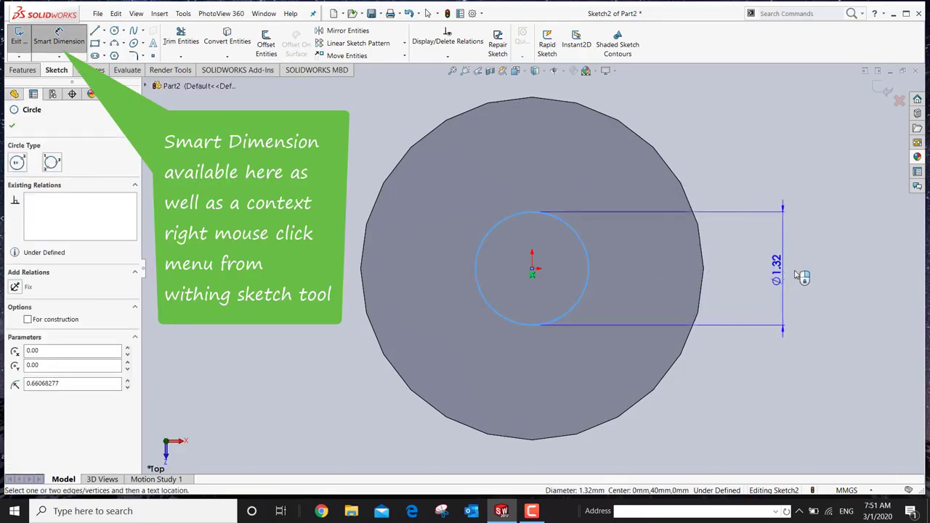
click(799, 276)
text(1)
key(Return)
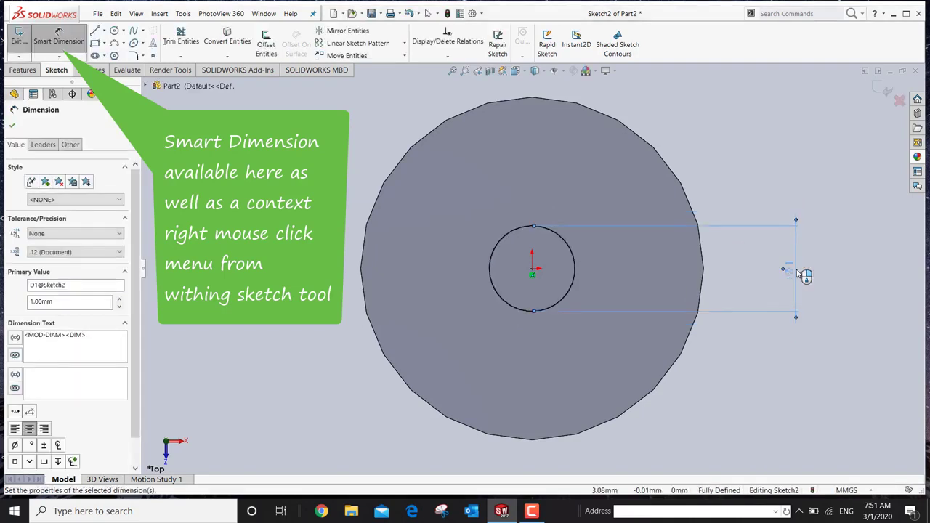
click(11, 125)
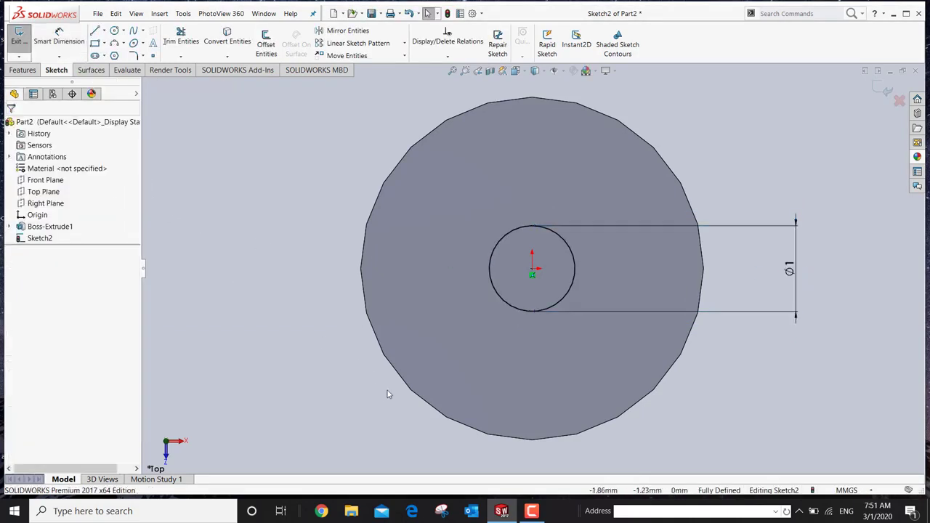
click(885, 91)
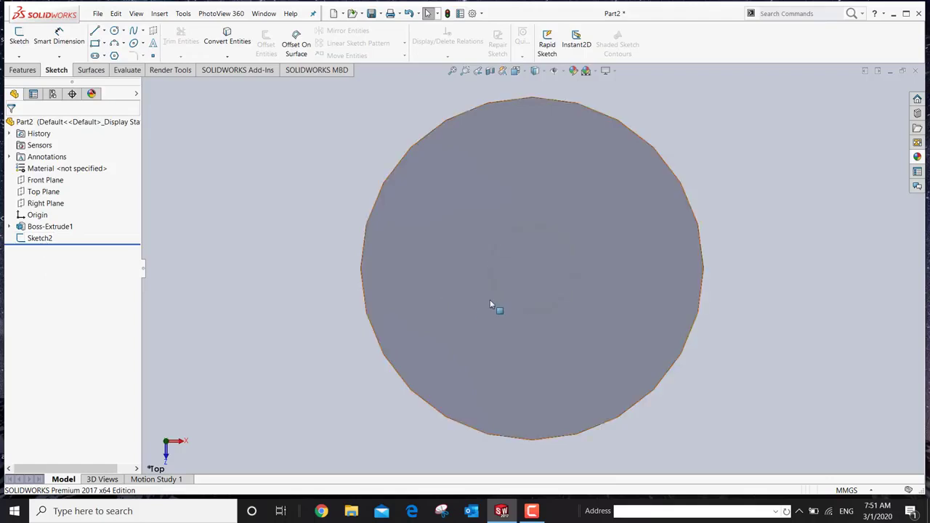
- Set up an extruded cut from the 1 mm circle sketch with a blind depth of 5 mm and the side to cut flipped
click(40, 239)
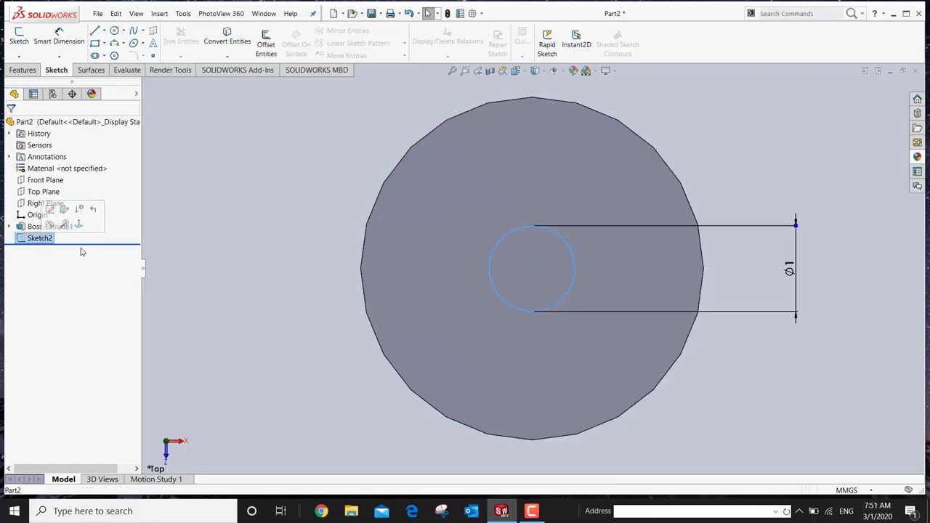
click(23, 71)
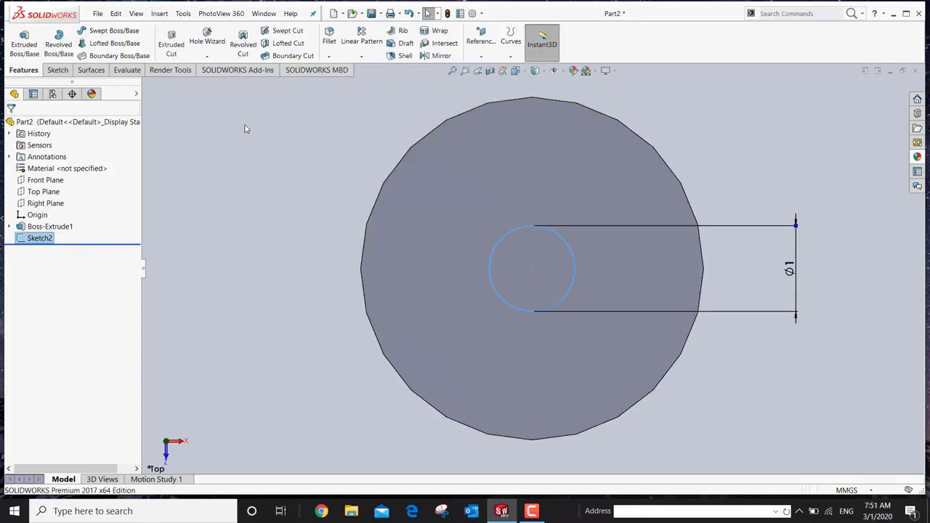
click(172, 48)
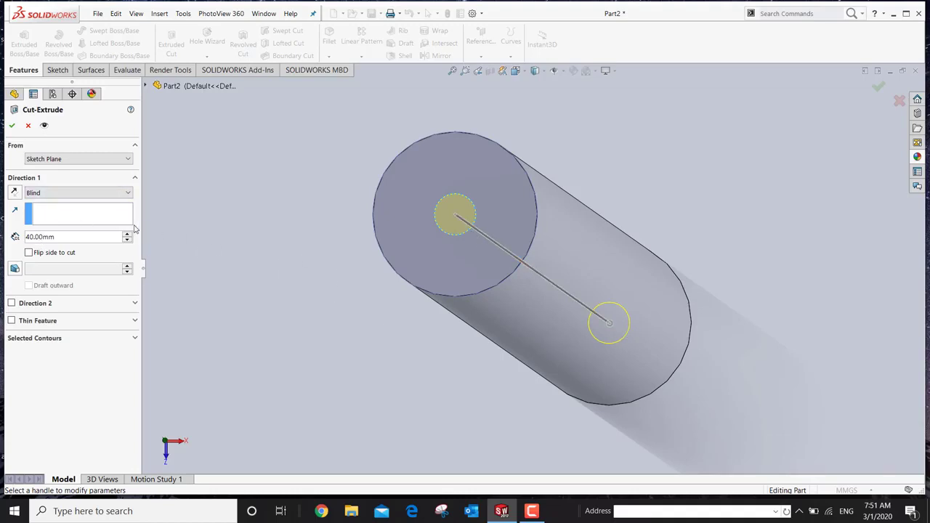
drag(63, 236, 15, 238)
text(5)
key(Return)
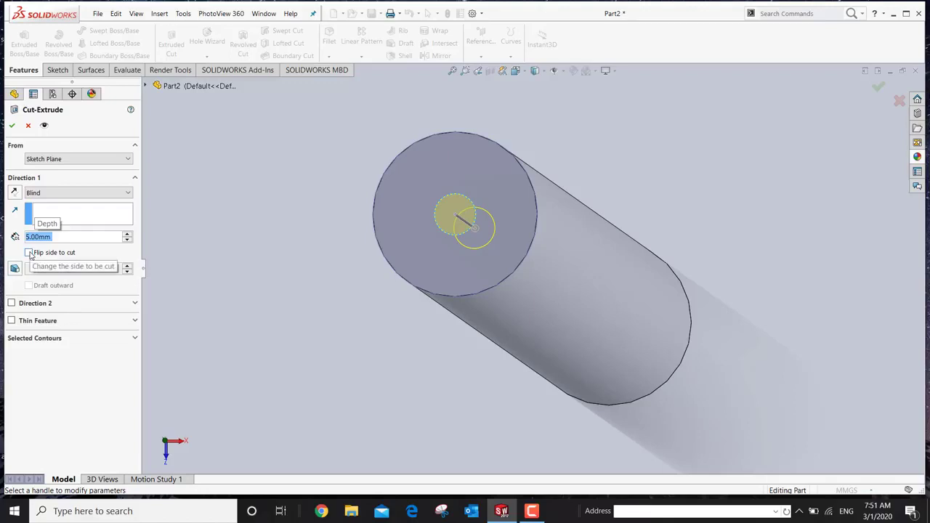
click(29, 253)
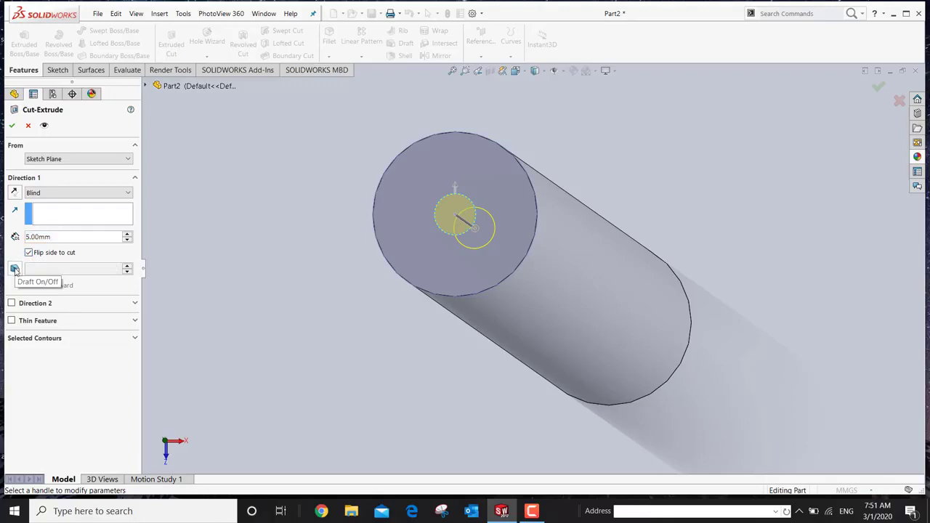
- Add a 55-degree draft to the extruded cut and accept the feature
click(14, 269)
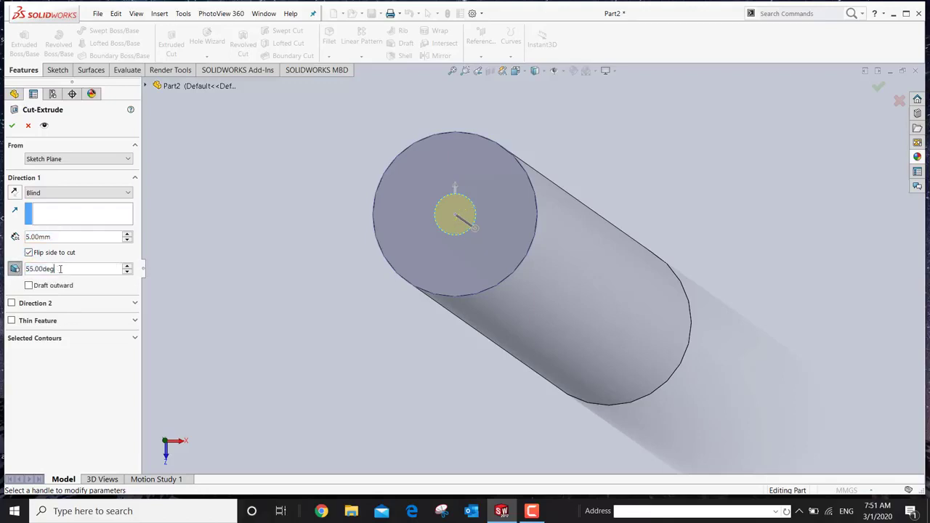
text(55)
key(Return)
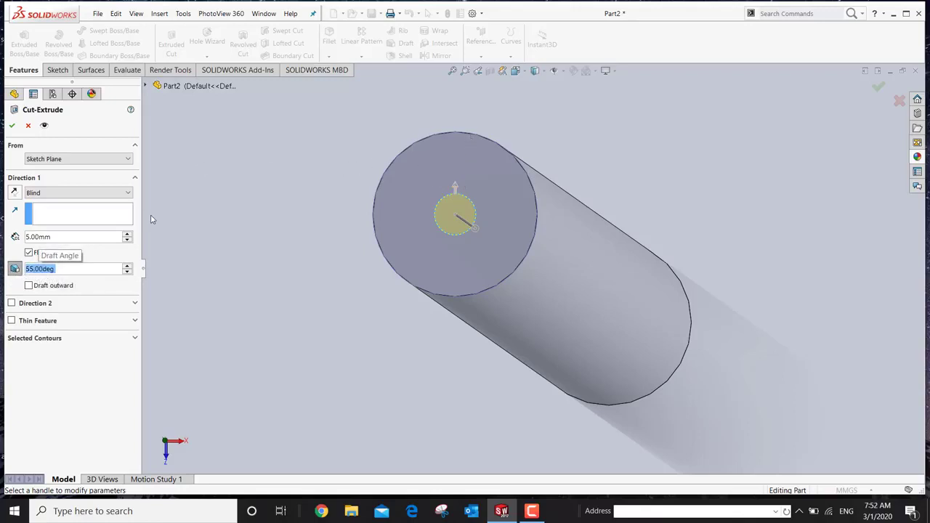
click(12, 126)
- Orient the rod to the Front view and make the Front Plane visible
scroll(378, 212, up, 2)
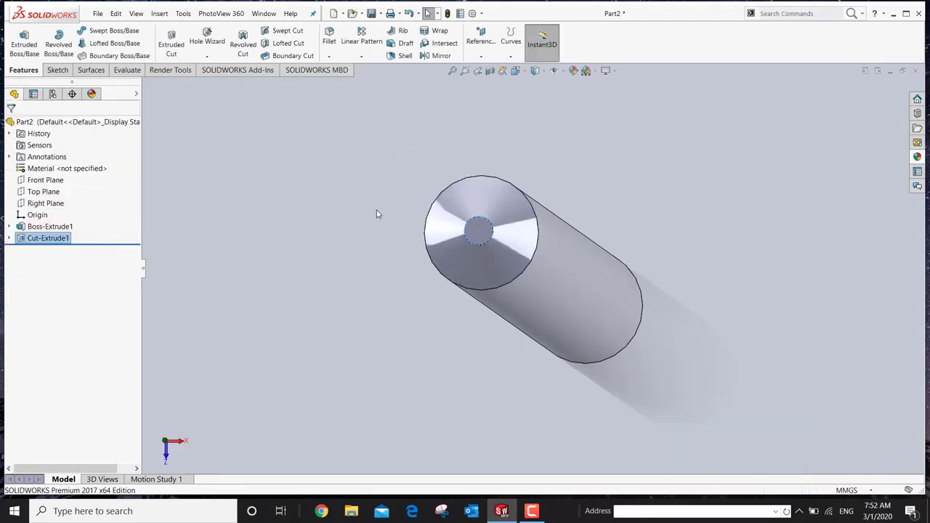
middle_drag(370, 231, 409, 212)
scroll(436, 218, up, 4)
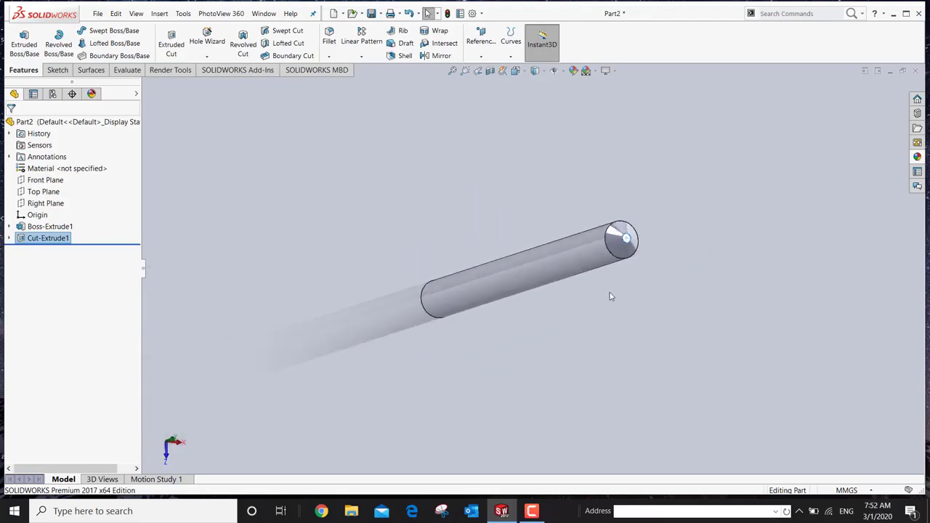
middle_drag(609, 291, 581, 317)
key(ctrl+1)
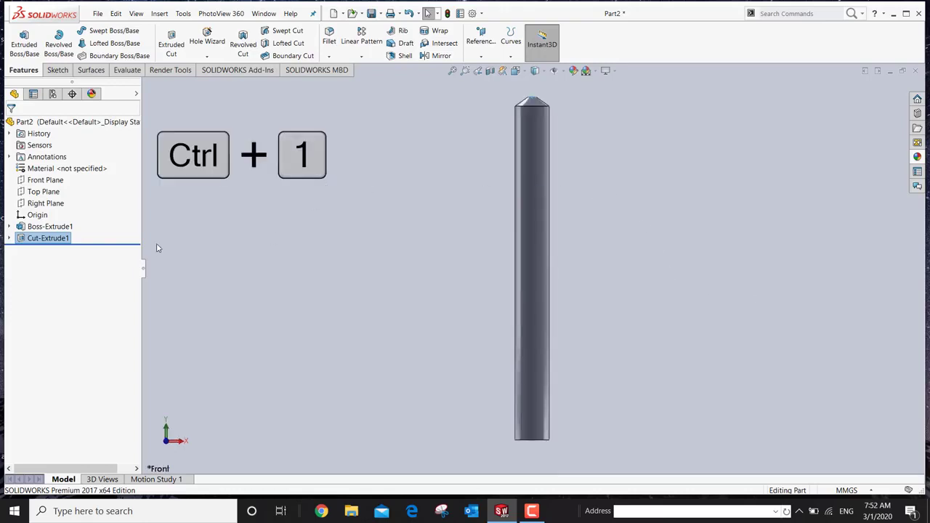
right_click(41, 183)
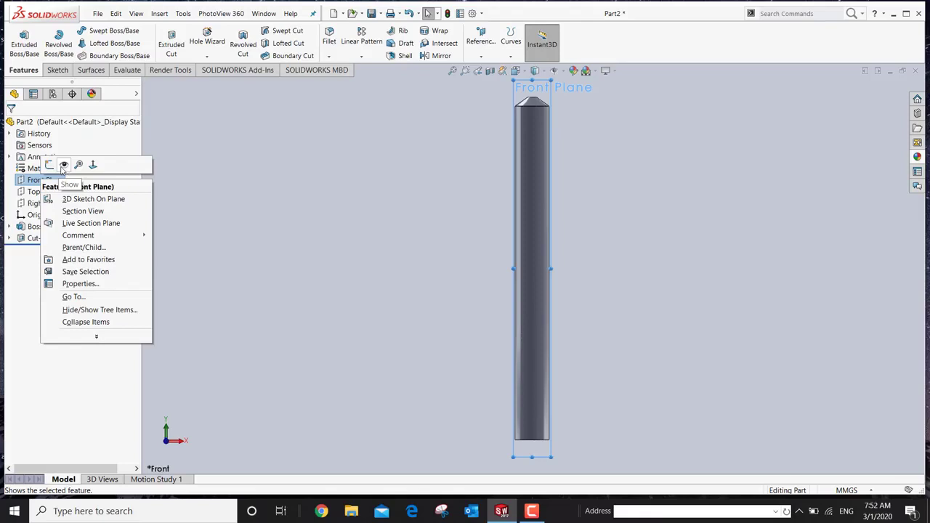
click(64, 165)
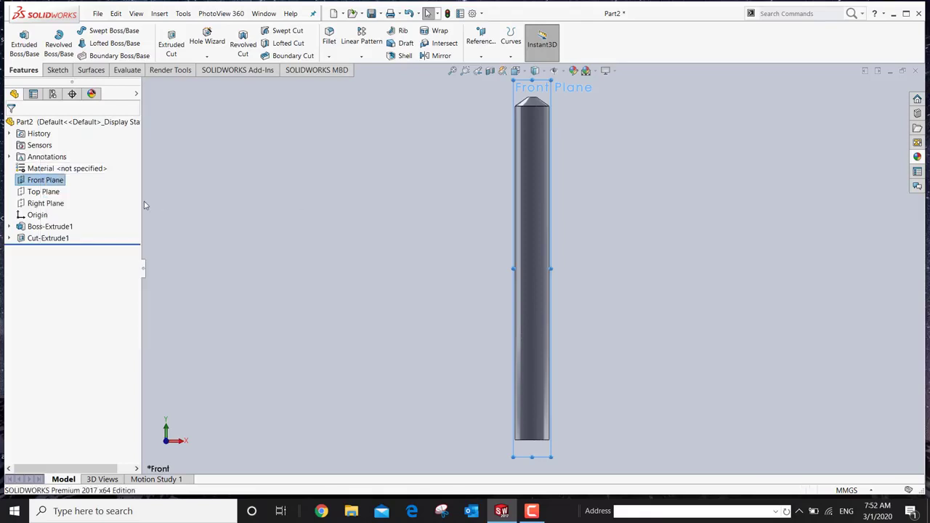
- Sketch a vertical centerline on the Front Plane, from the middle of the rod's flat tip upward along the rod's axis
click(57, 70)
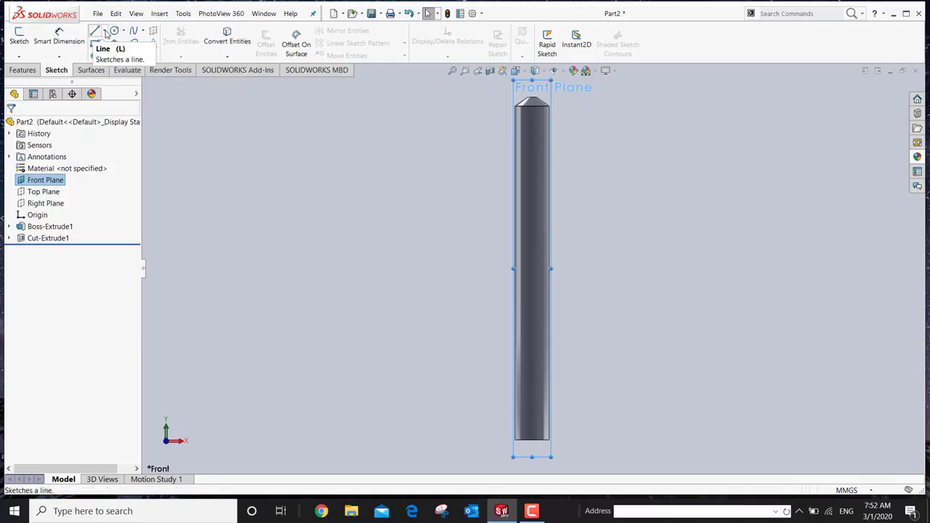
click(104, 34)
click(105, 33)
click(105, 33)
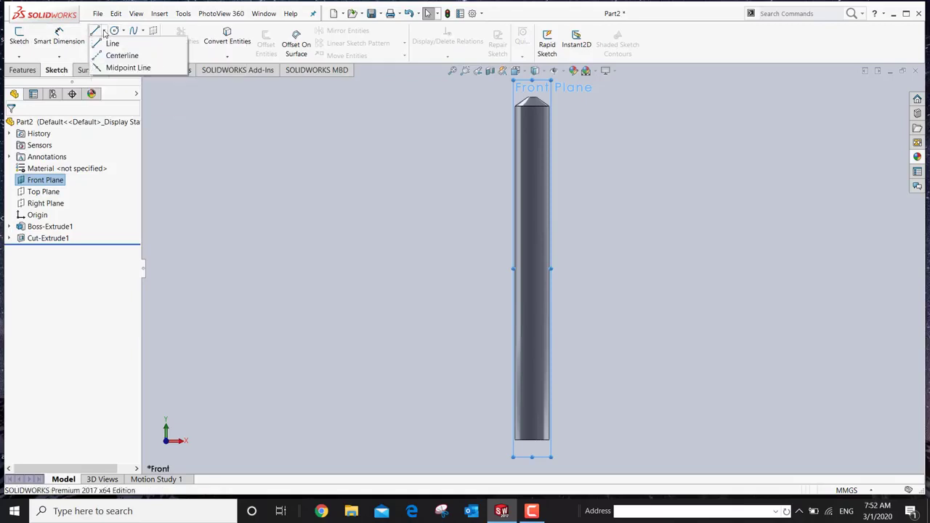
click(122, 55)
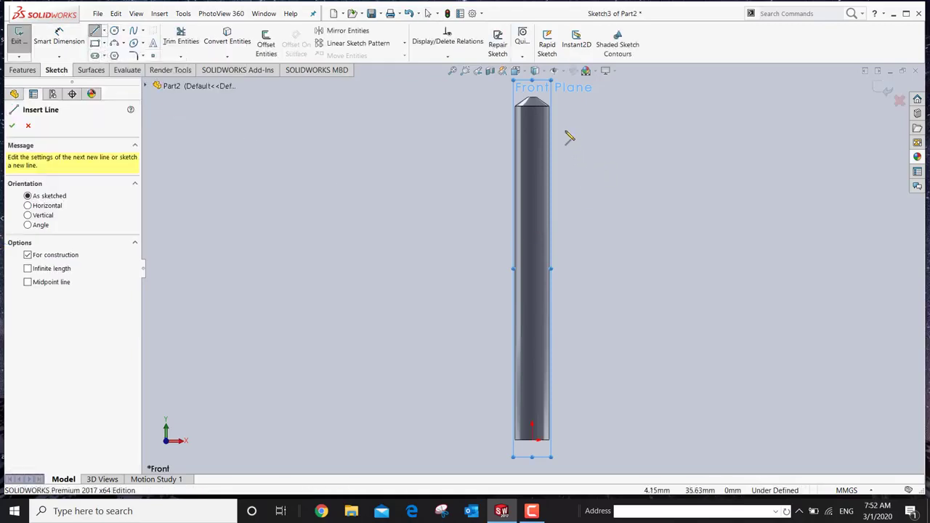
scroll(536, 111, down, 1)
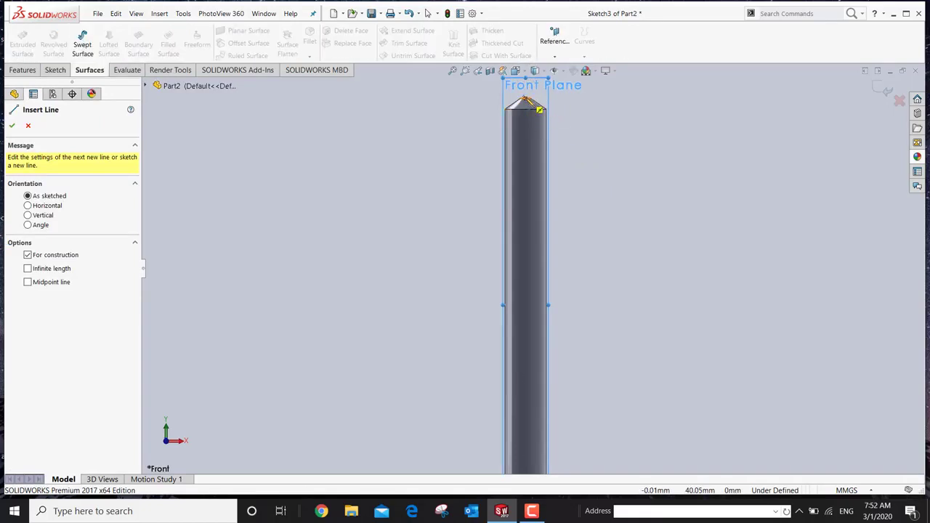
scroll(539, 109, down, 1)
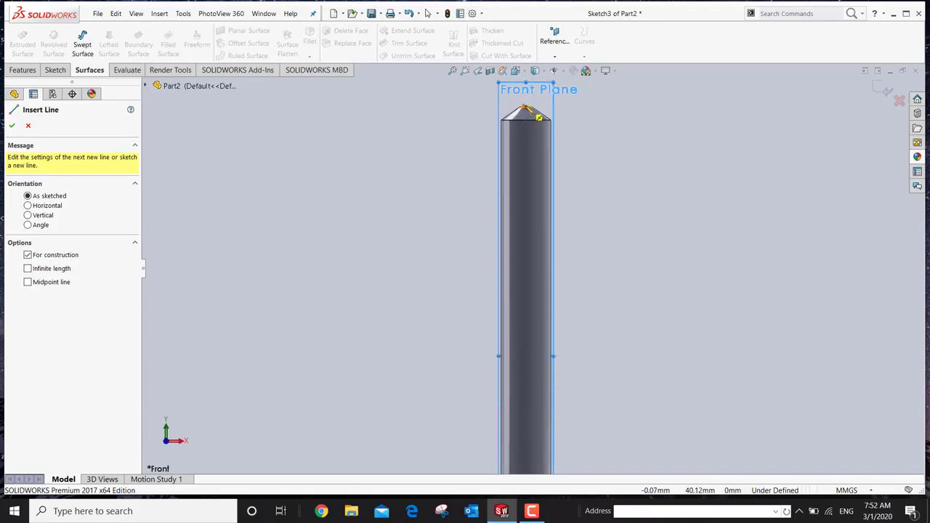
scroll(539, 117, down, 1)
scroll(538, 124, down, 1)
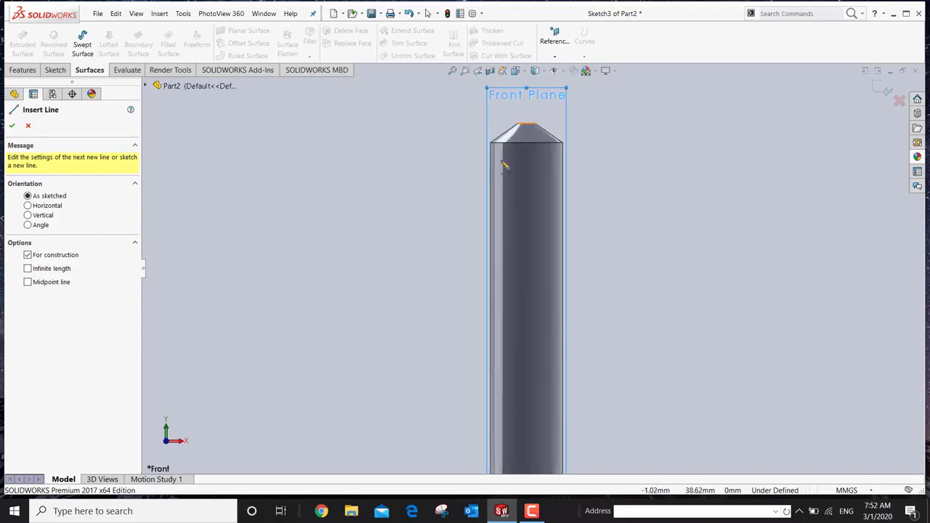
scroll(531, 135, down, 2)
scroll(540, 150, down, 6)
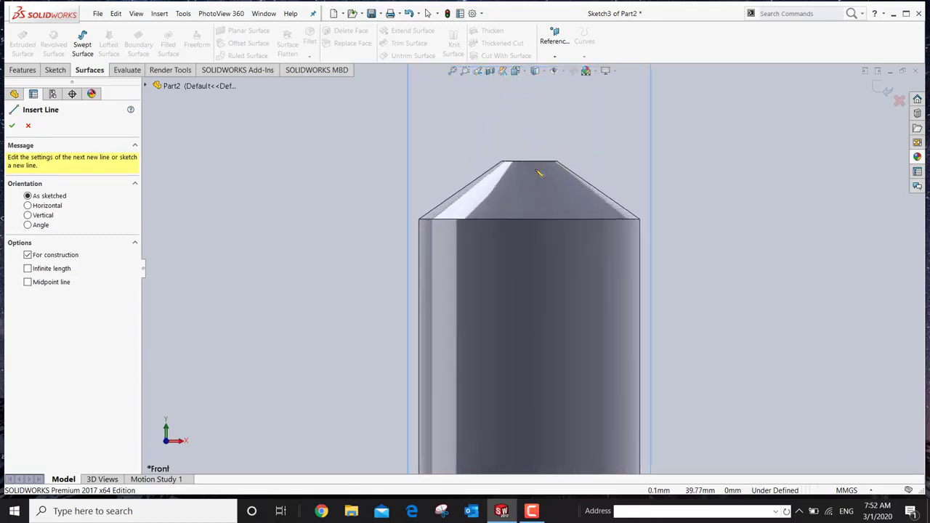
scroll(548, 178, down, 6)
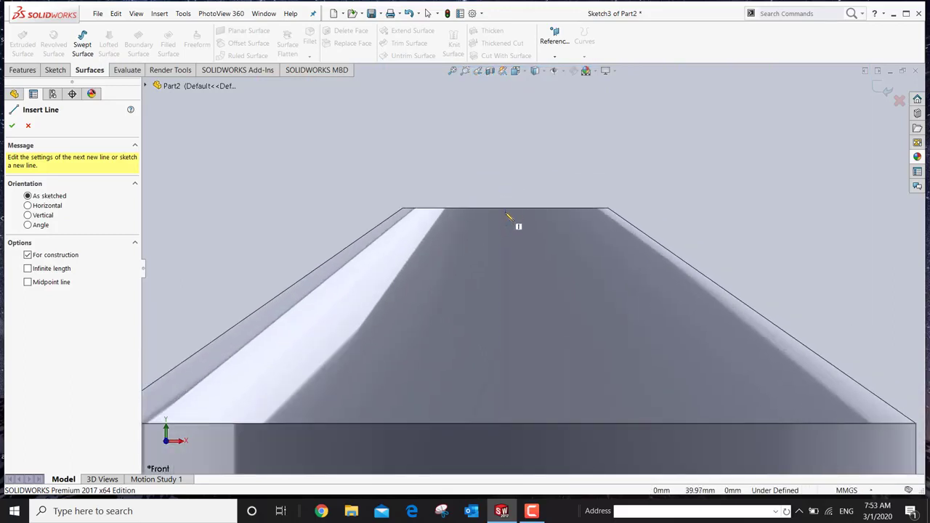
click(505, 211)
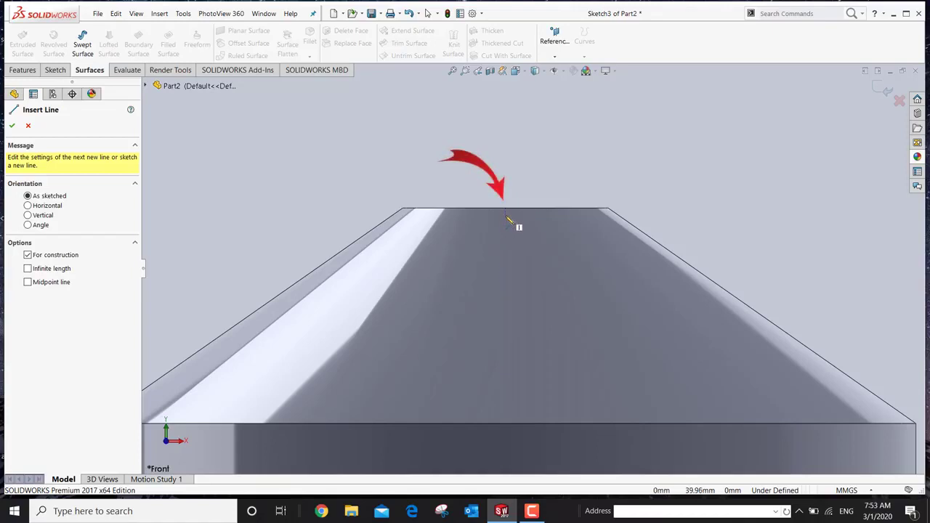
click(505, 210)
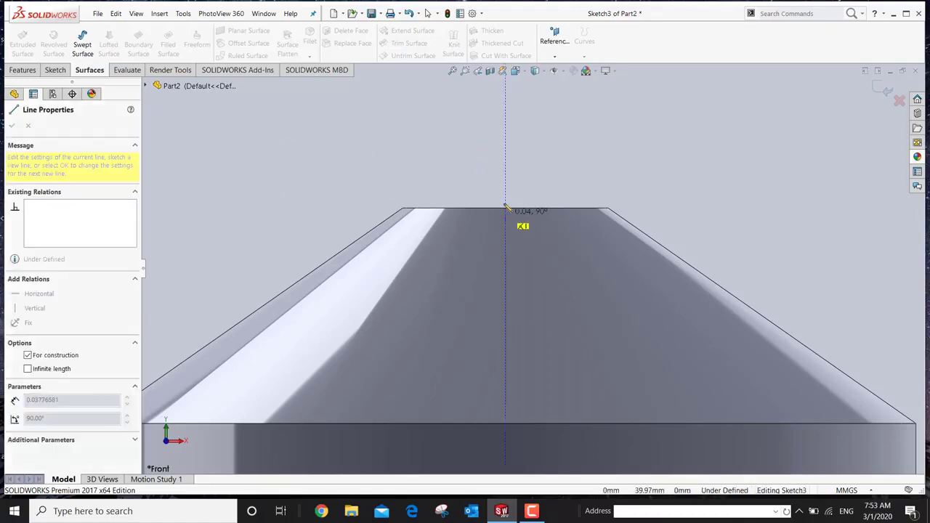
scroll(506, 179, up, 5)
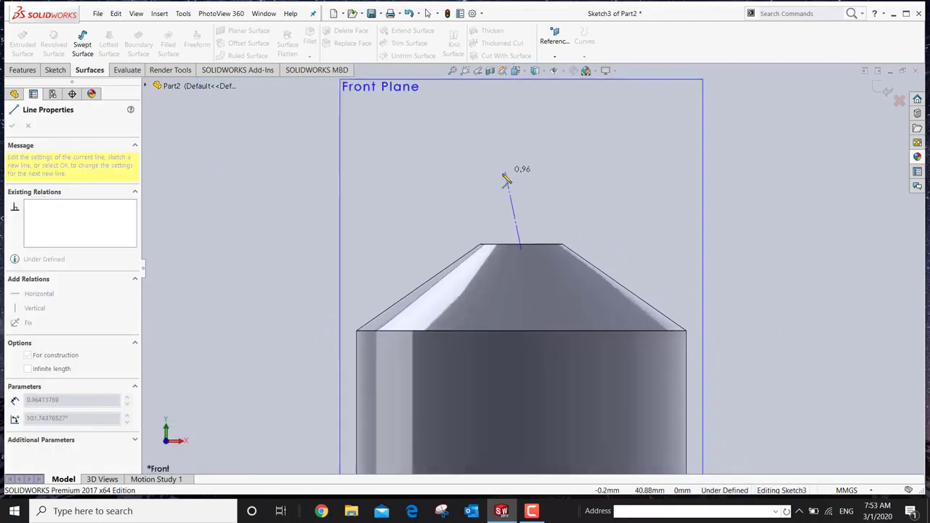
click(521, 100)
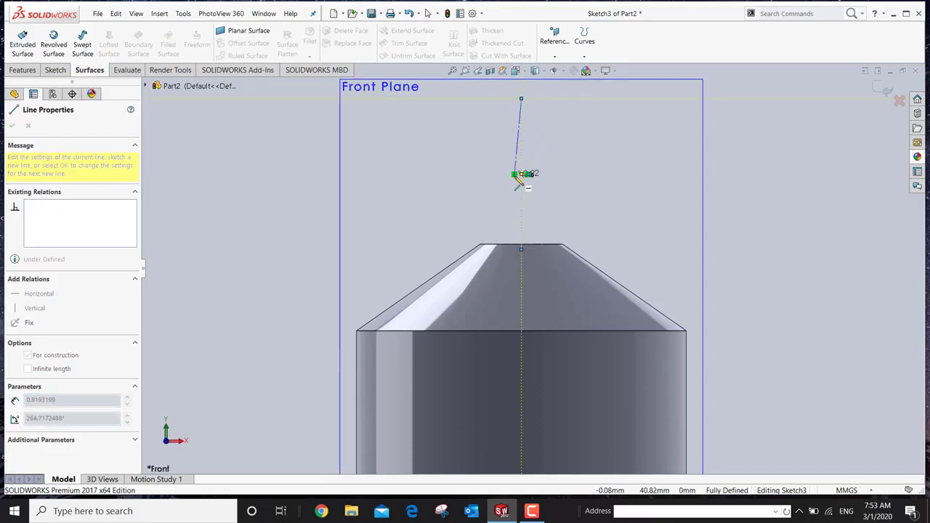
key(Escape)
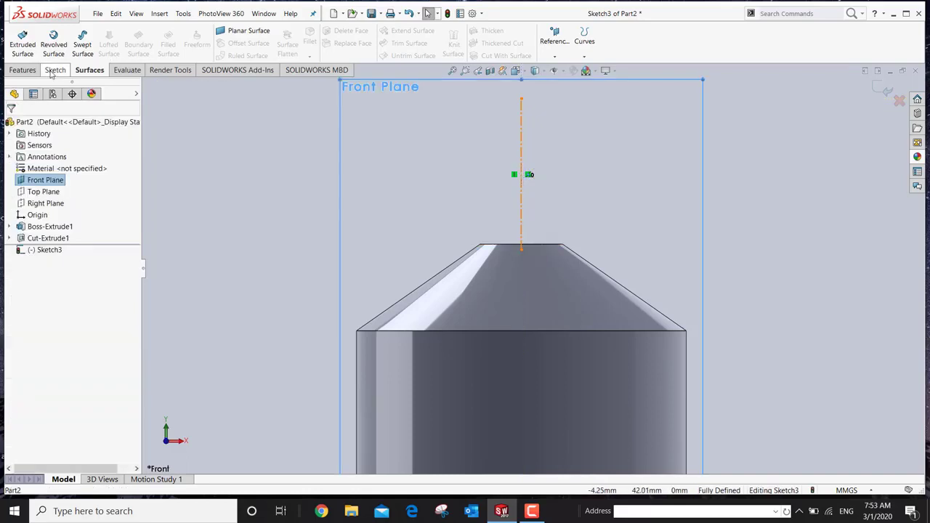
- Sketch a slanted line from the flat tip edge, just beside the centerline, to the rod's right side edge at a height of about 36.3 mm
click(54, 70)
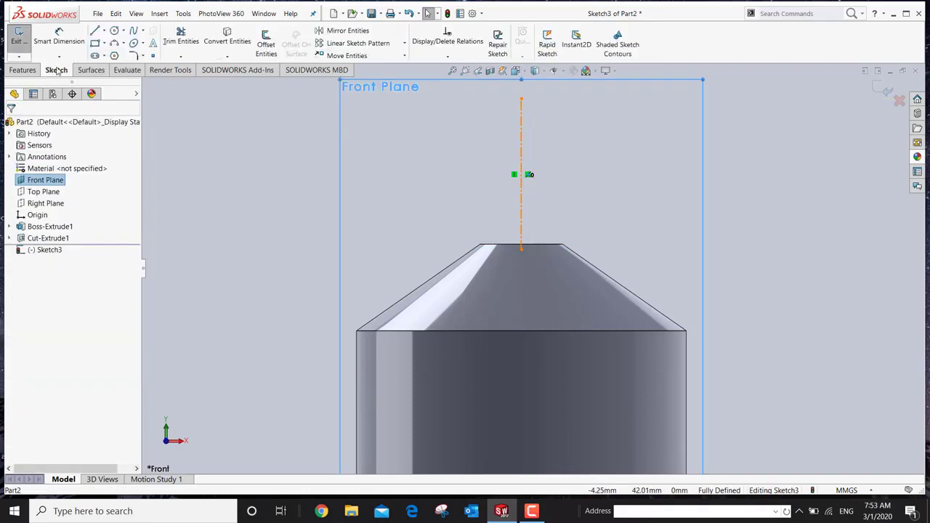
click(96, 32)
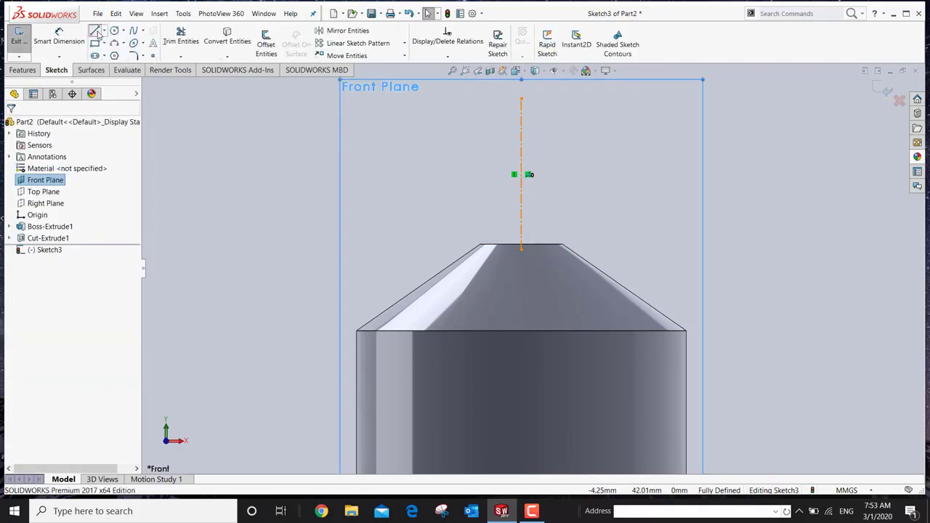
scroll(574, 271, down, 5)
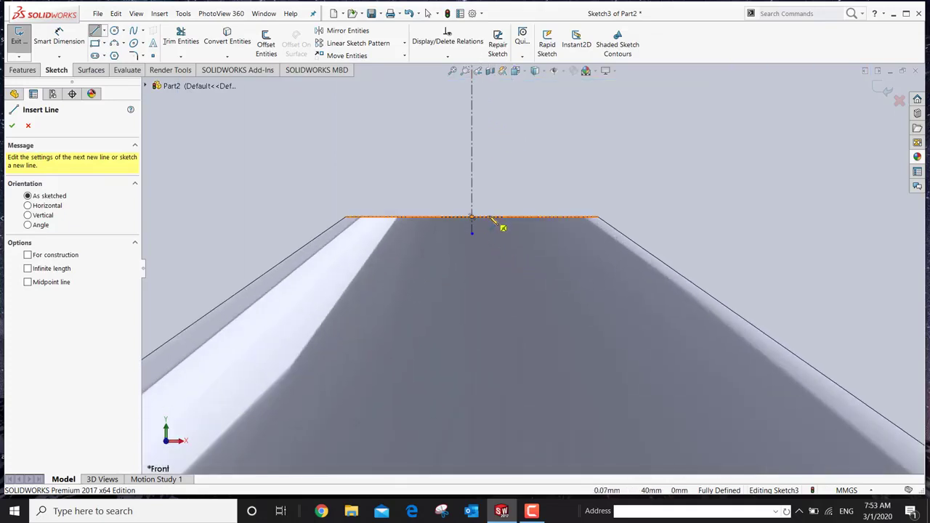
click(472, 217)
scroll(610, 342, up, 3)
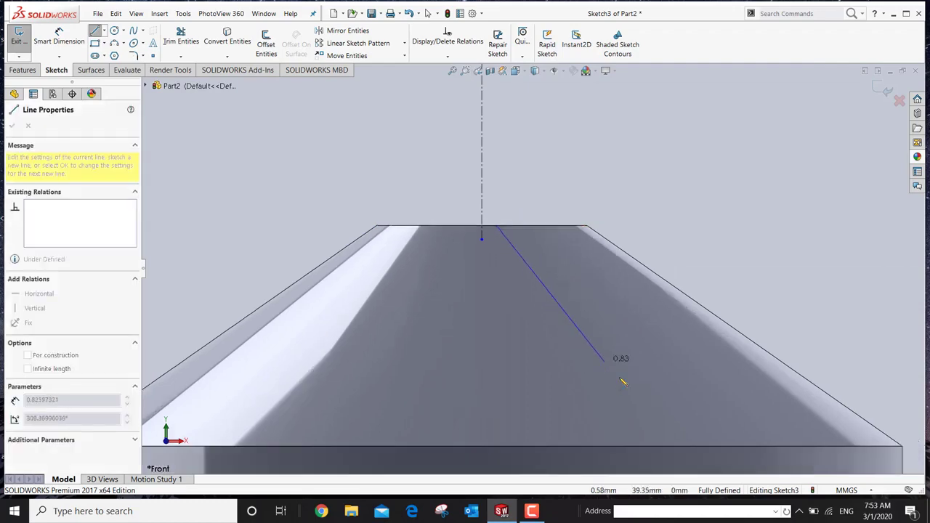
scroll(675, 381, up, 3)
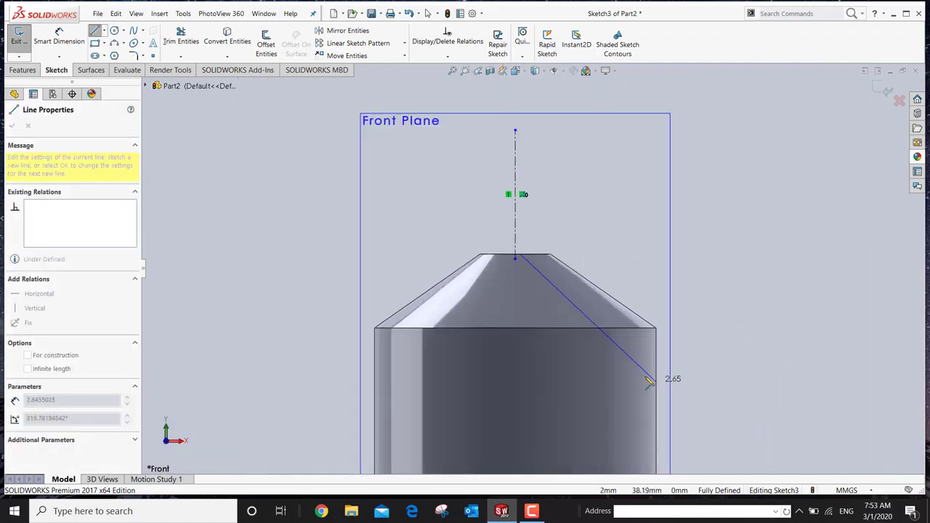
scroll(596, 372, down, 1)
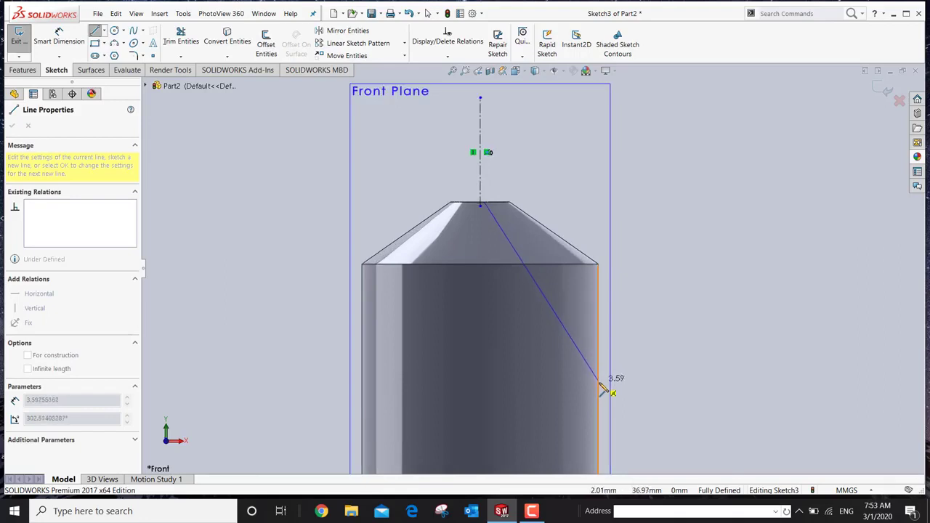
click(600, 423)
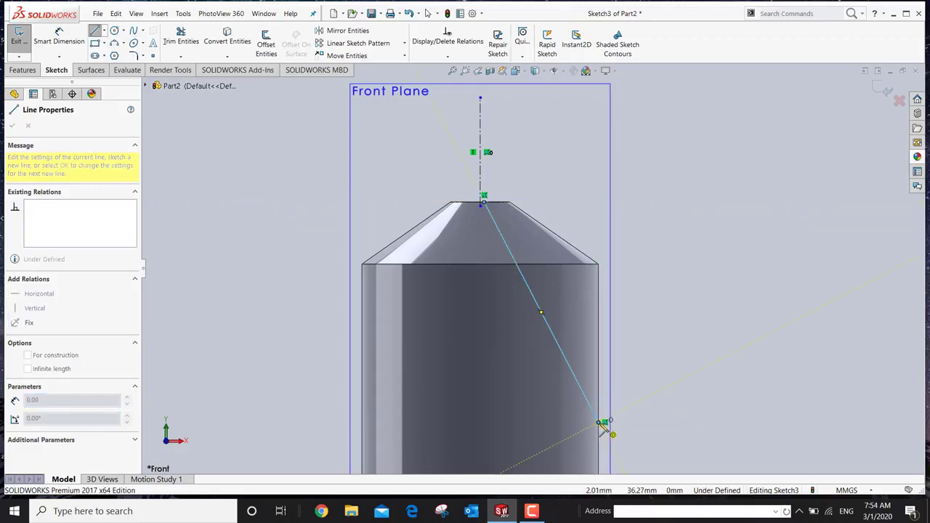
right_click(600, 423)
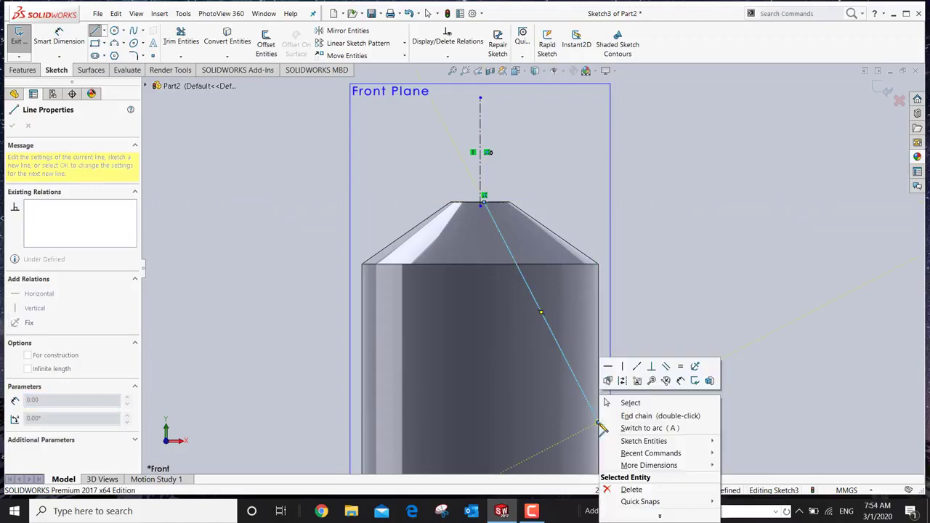
click(632, 404)
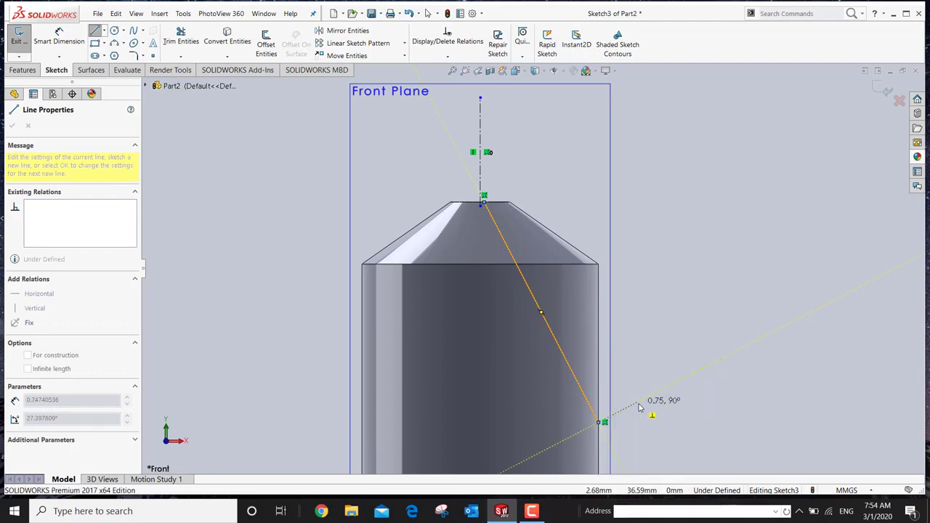
key(Escape)
scroll(424, 174, down, 2)
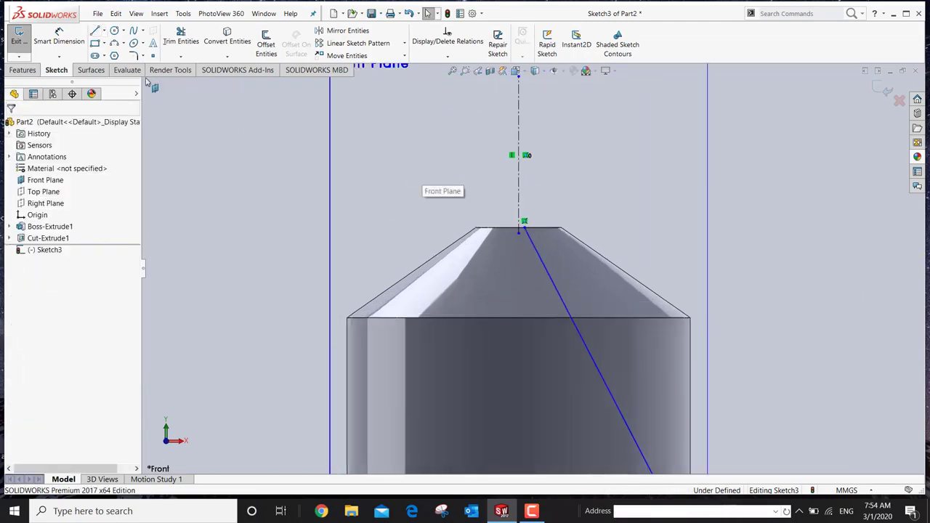
- Dimension the slanted line's upper endpoint 0.1 mm from the vertical centerline
click(61, 41)
scroll(567, 243, down, 3)
scroll(535, 231, down, 3)
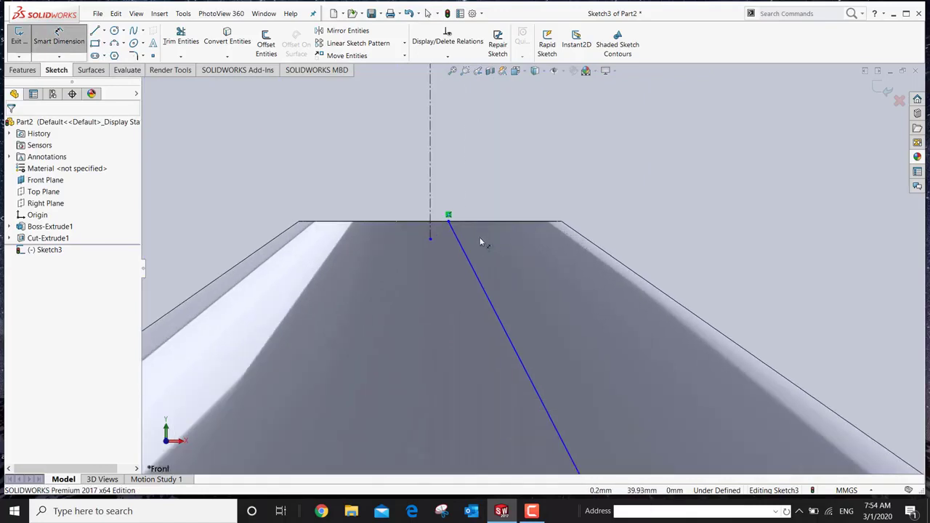
click(440, 218)
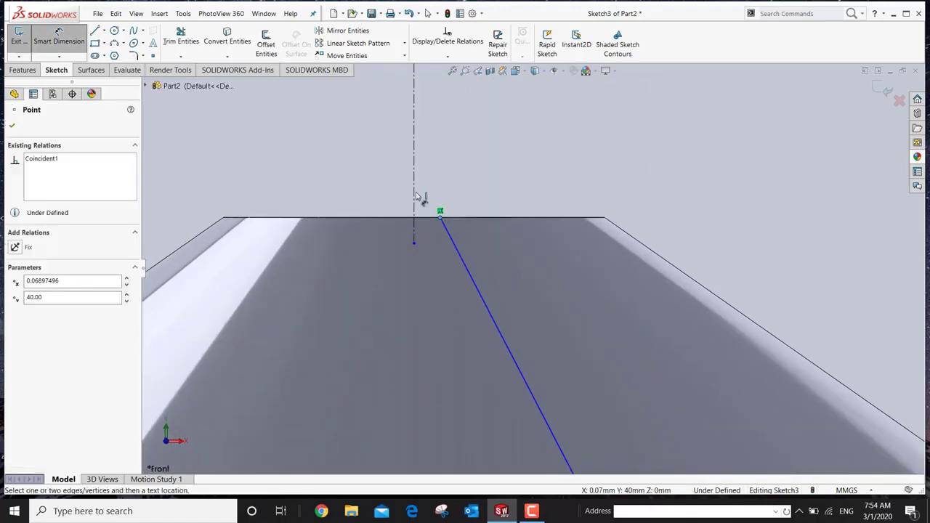
click(414, 197)
click(448, 147)
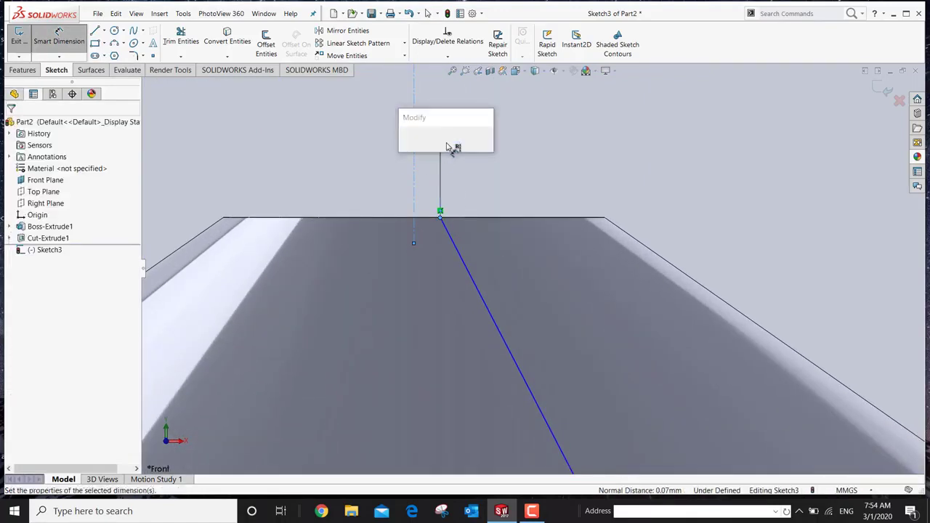
text(.1)
key(Return)
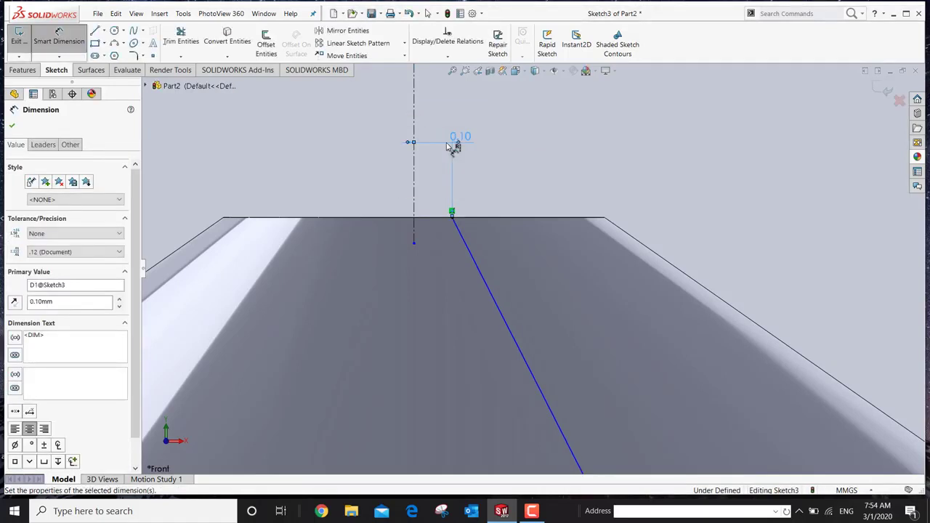
click(13, 127)
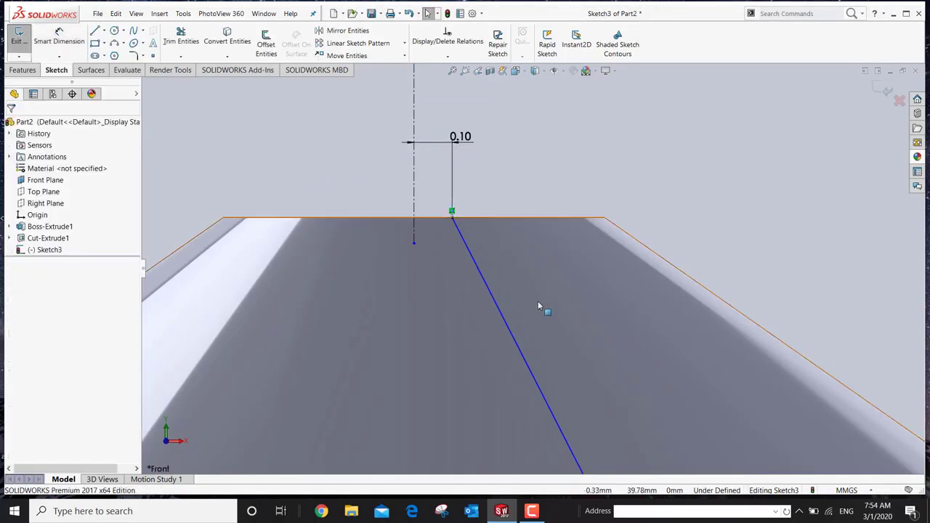
- Dimension the slanted line's vertical height as 10 mm and exit the sketch
scroll(600, 379, up, 3)
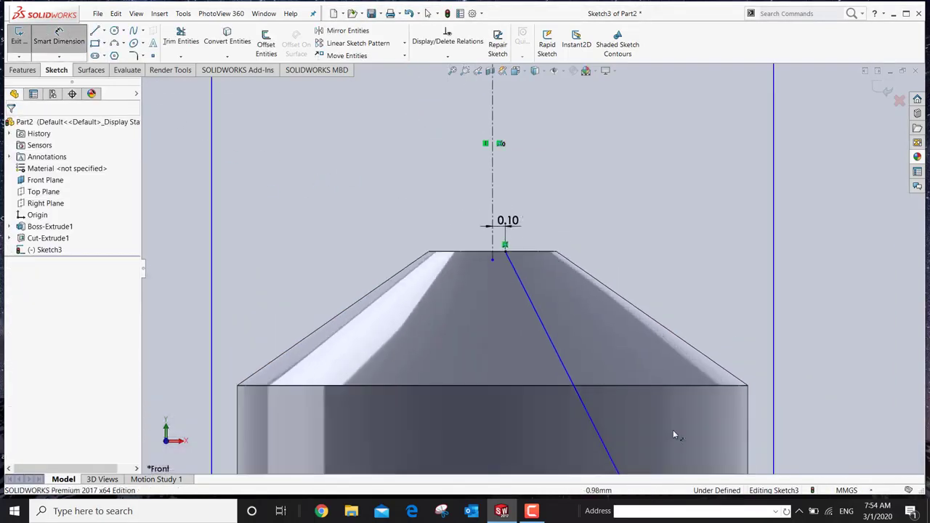
scroll(677, 424, down, 2)
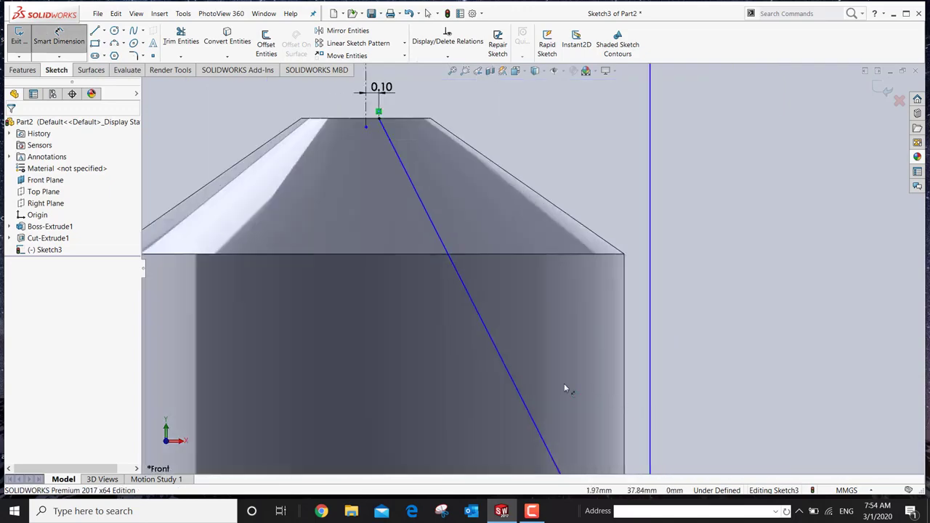
click(508, 371)
click(755, 376)
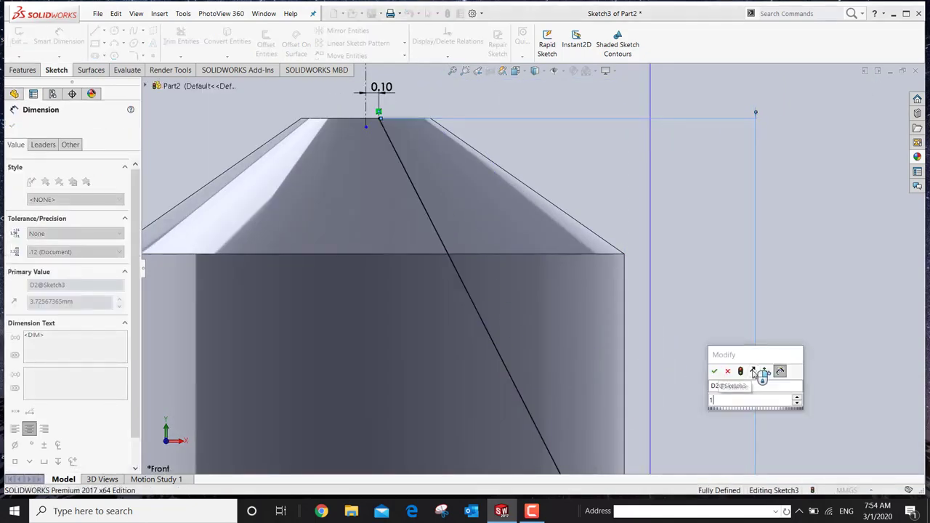
text(10)
key(Return)
scroll(683, 398, up, 5)
scroll(557, 449, up, 3)
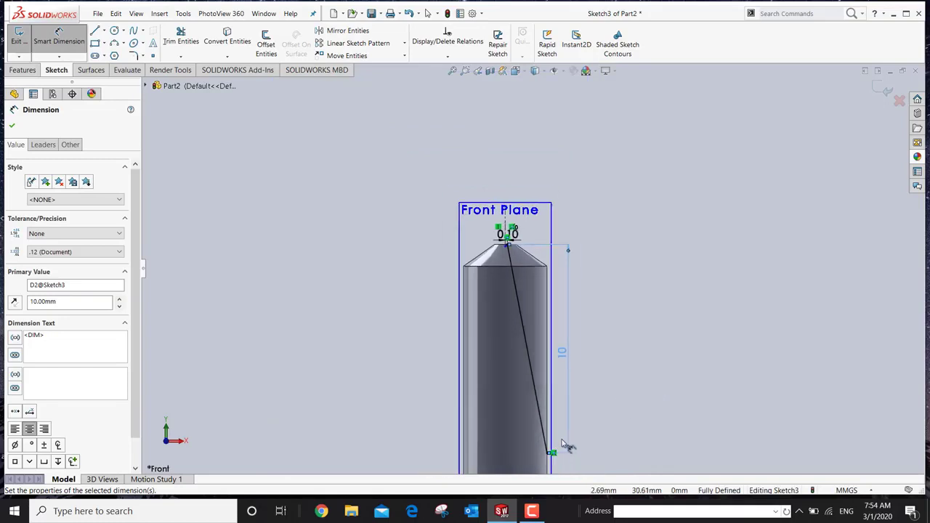
scroll(531, 392, down, 4)
scroll(560, 425, down, 1)
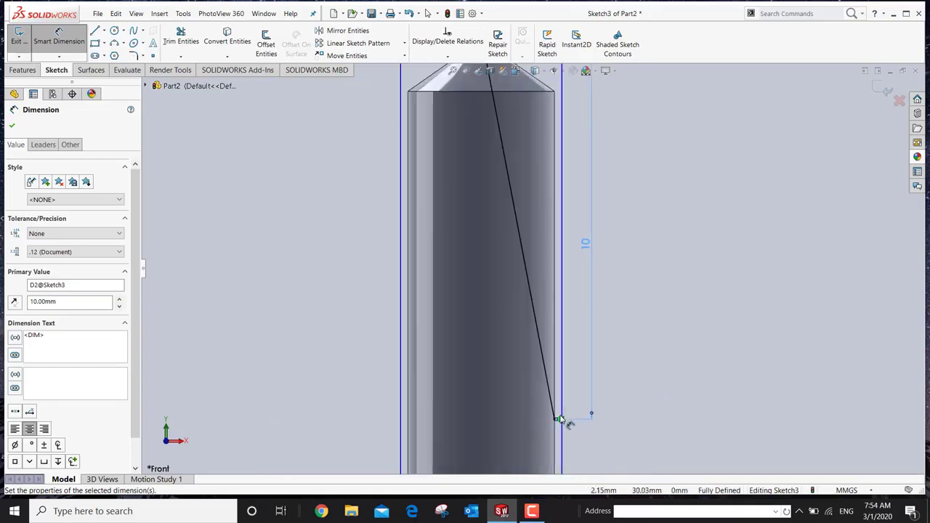
scroll(688, 233, up, 3)
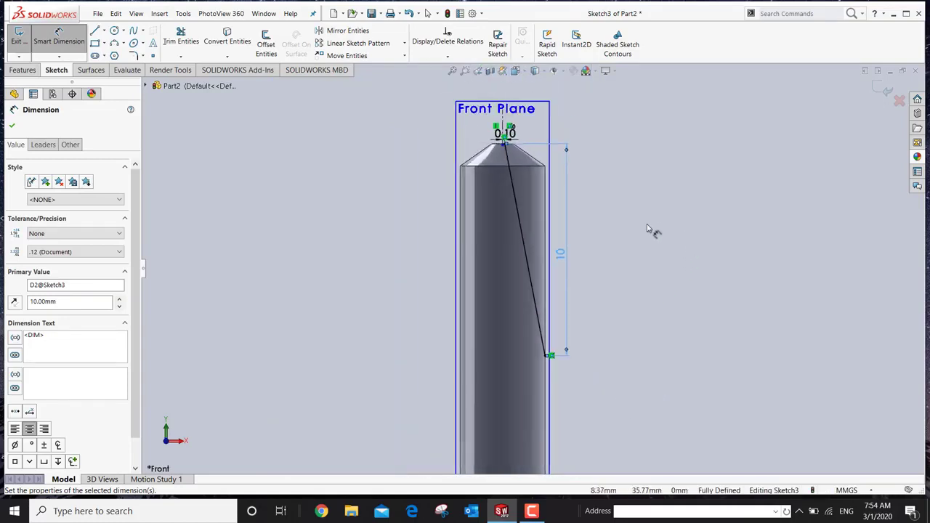
click(887, 91)
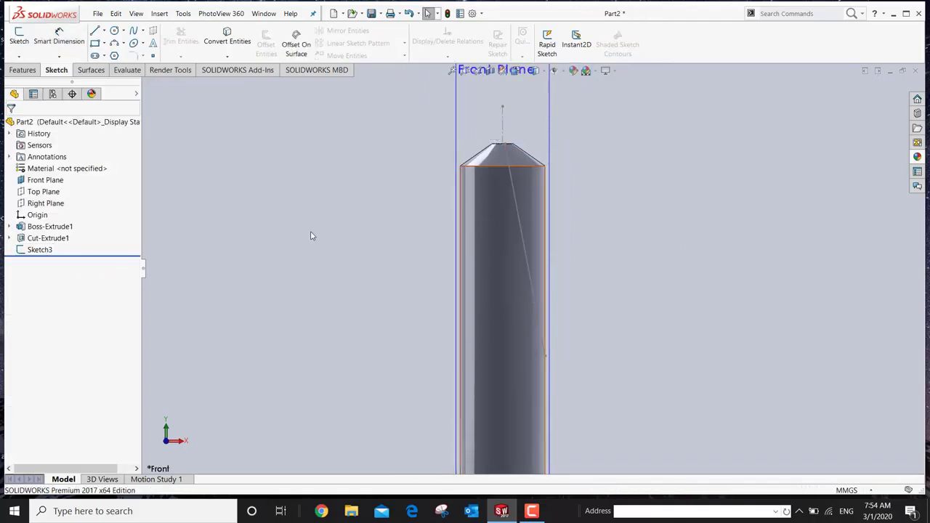
- Hide the Front Plane and orient the rod to the Top view
click(39, 250)
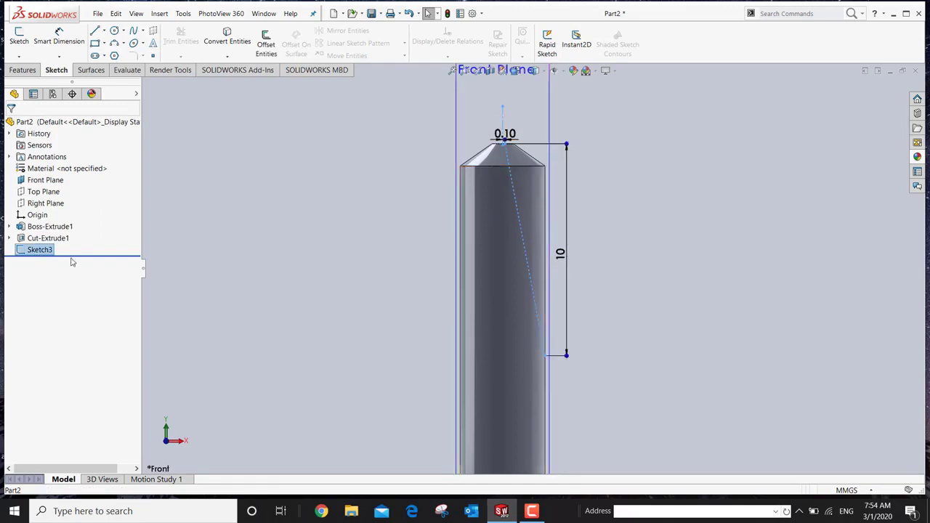
key(Escape)
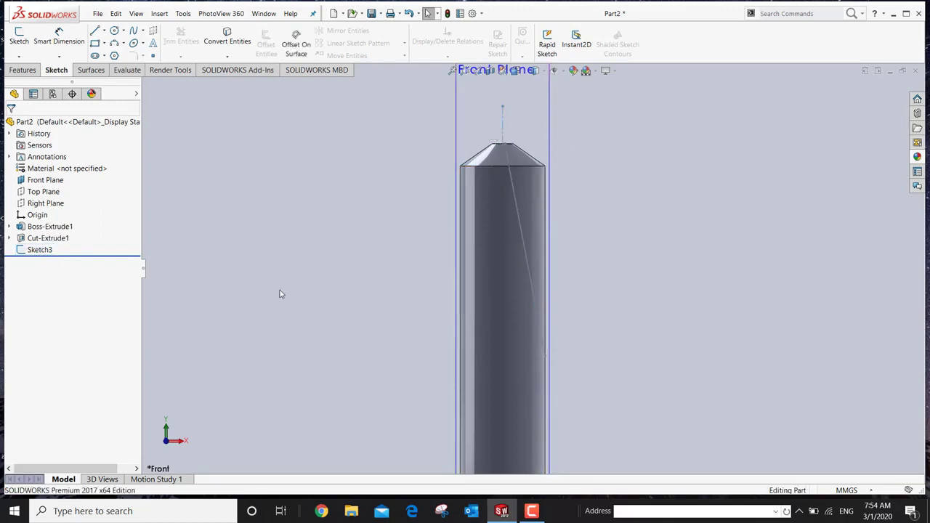
key(ctrl+5)
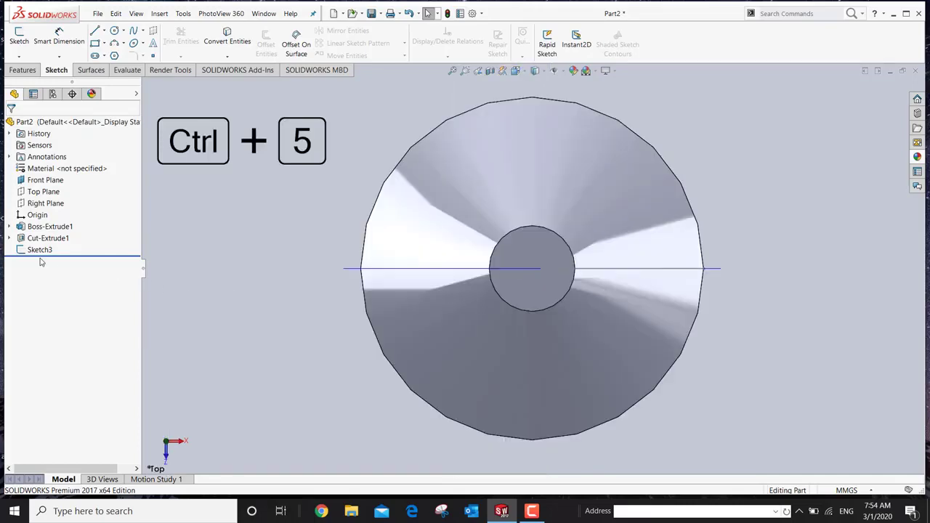
middle_drag(327, 339, 329, 337)
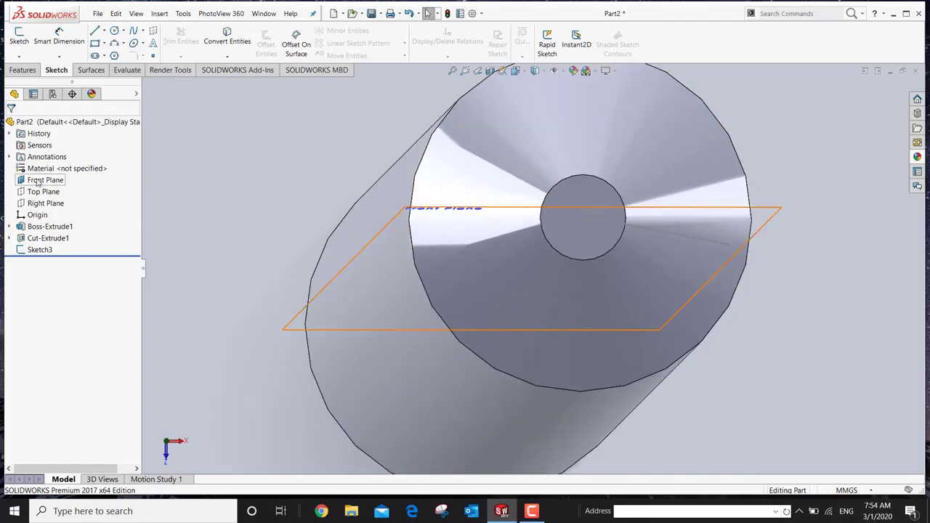
click(38, 181)
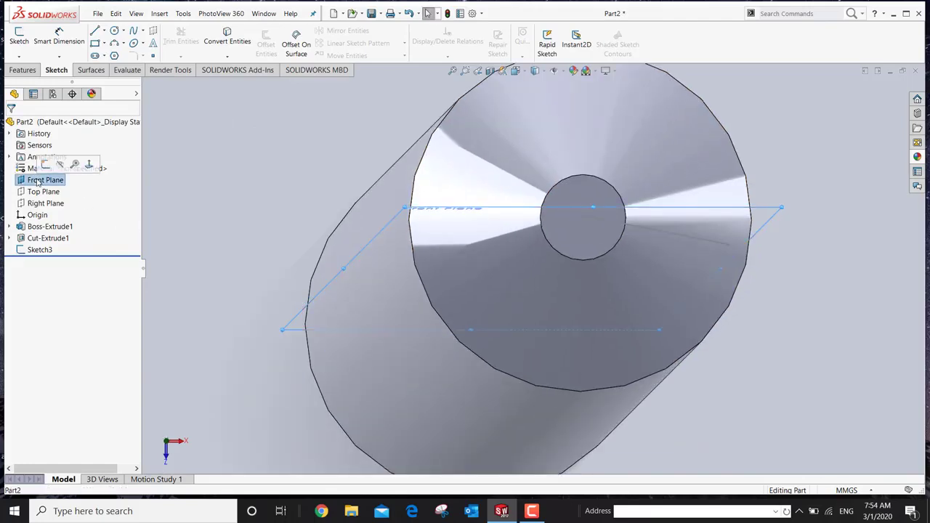
click(61, 167)
key(ctrl+5)
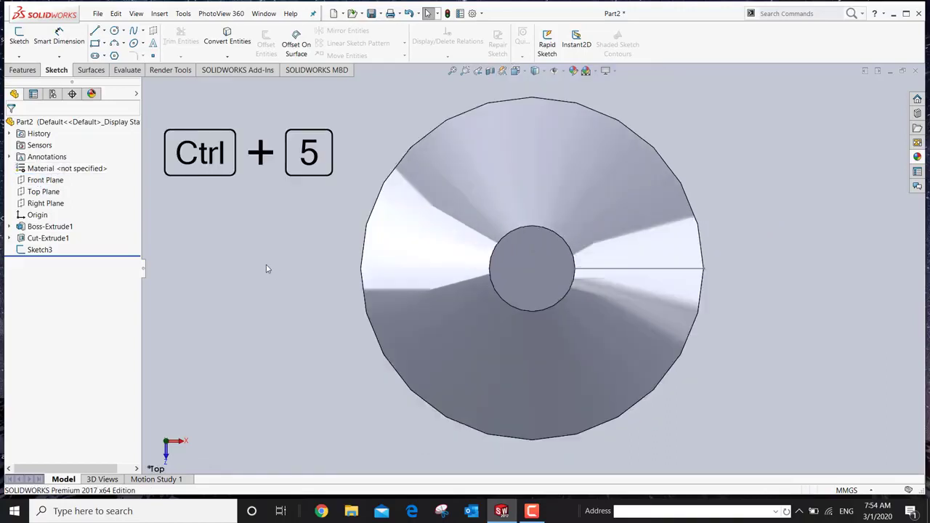
- On the rod's flat tip face, sketch a centerline about 2.77 mm long from the origin, rising at about 40 degrees past the rod's outer edge
scroll(626, 281, down, 2)
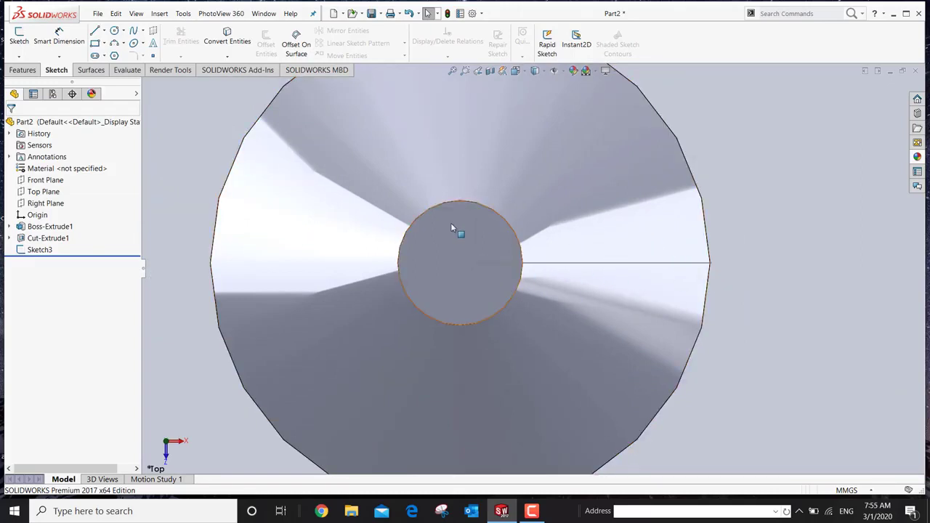
click(432, 245)
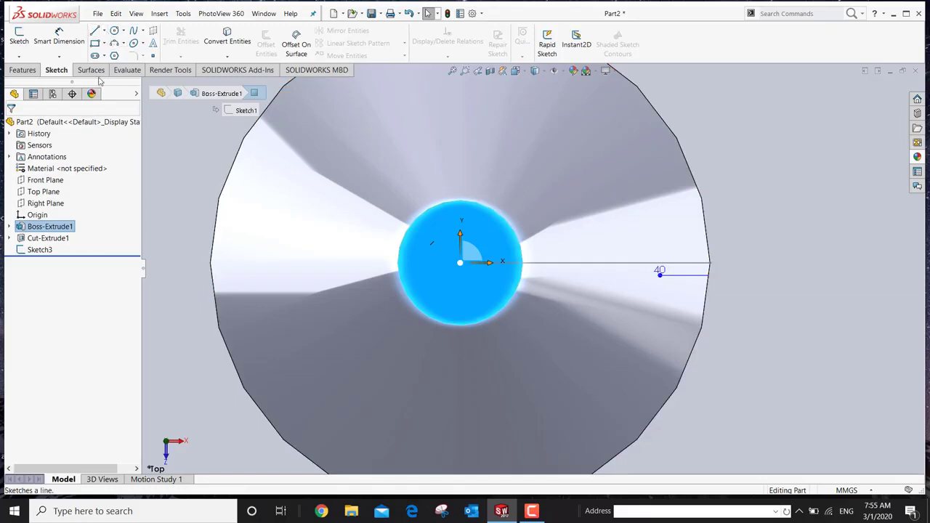
click(105, 31)
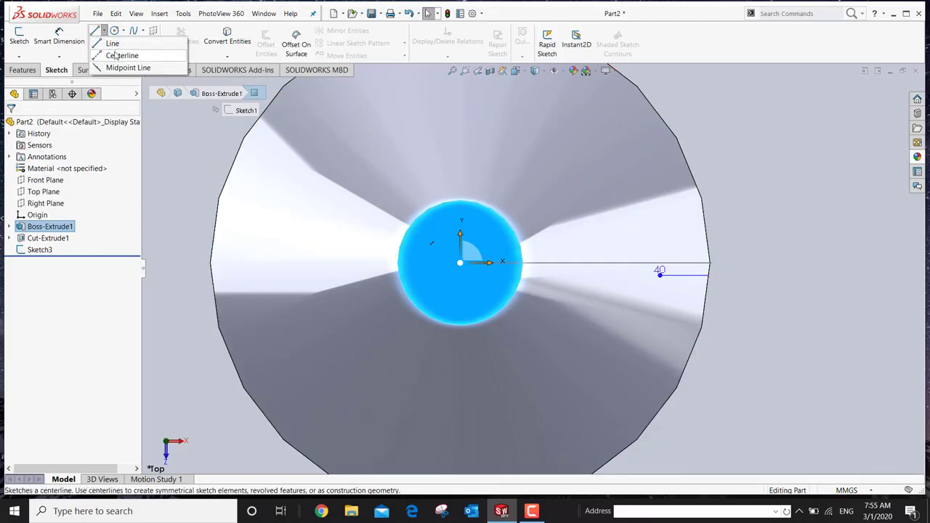
click(116, 56)
scroll(498, 288, down, 5)
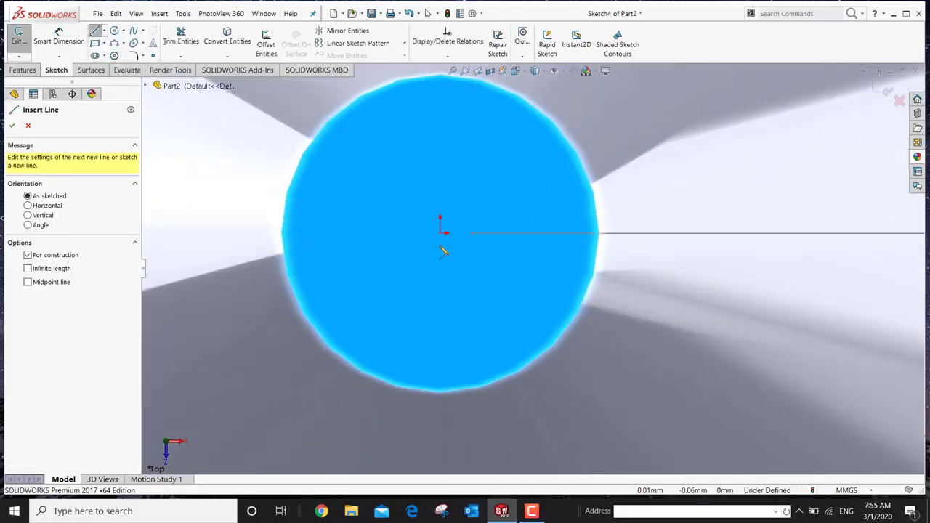
click(441, 234)
scroll(461, 220, up, 4)
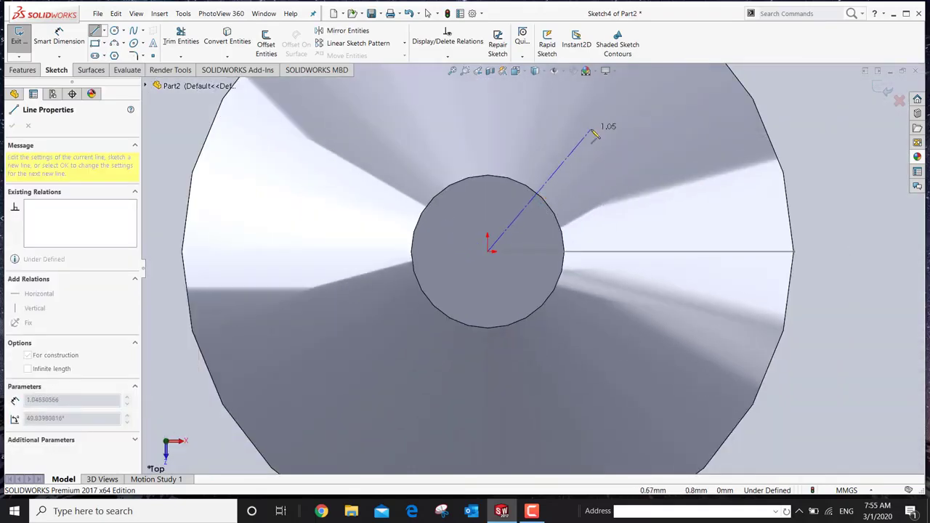
scroll(596, 133, up, 5)
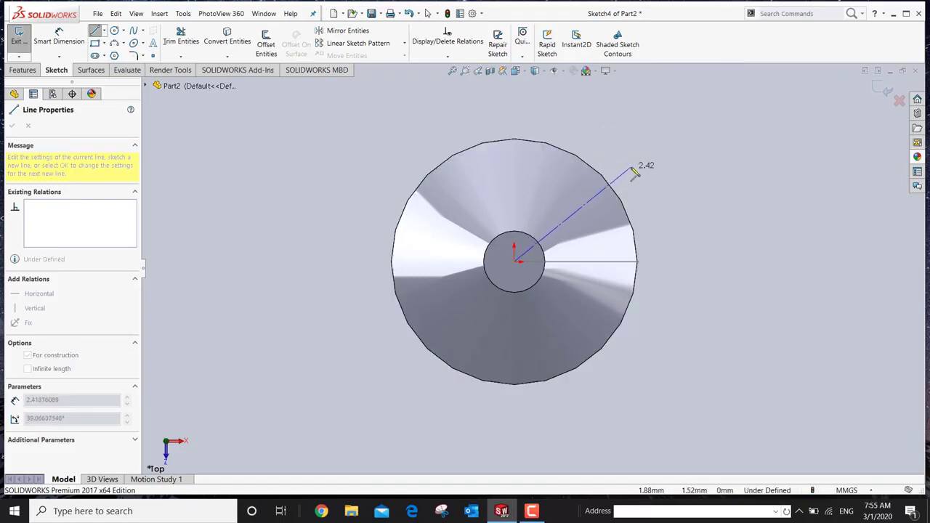
click(644, 154)
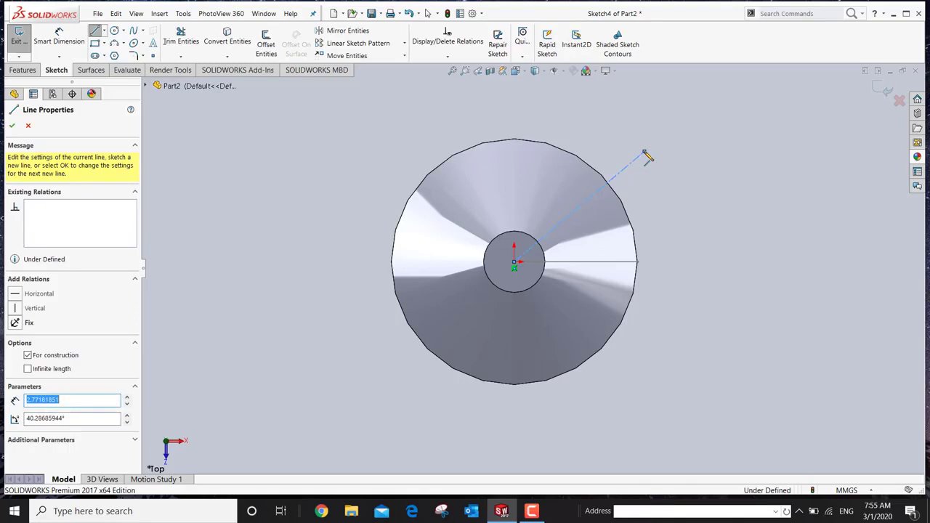
right_click(645, 156)
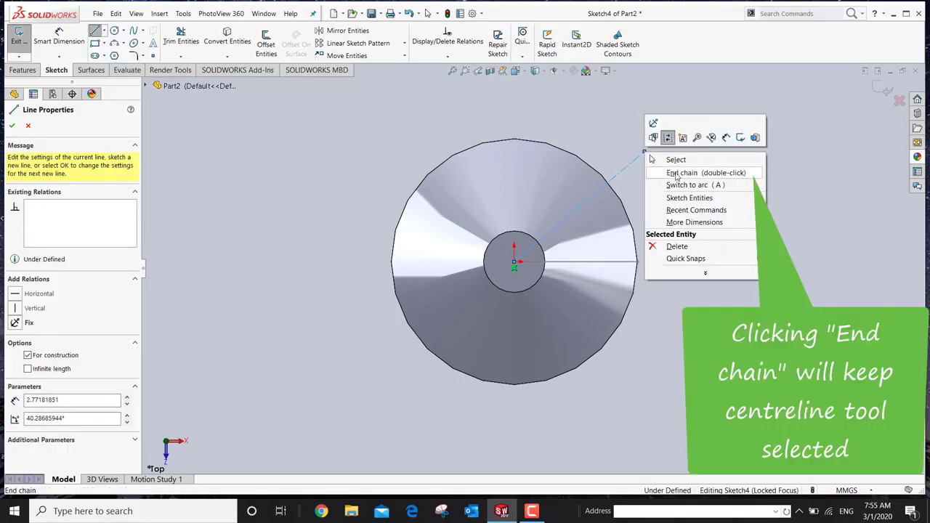
click(684, 173)
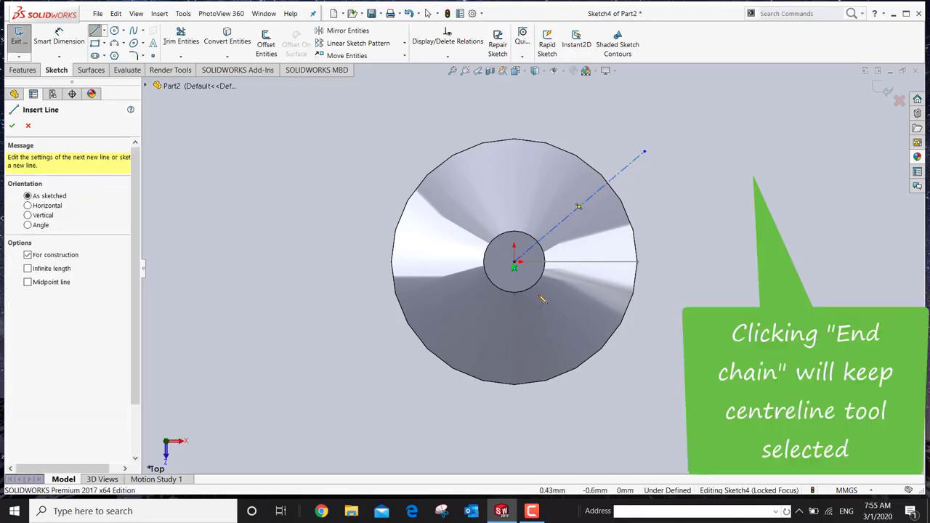
- Sketch a second centerline about 2.6 mm long from the origin, perpendicular to the first and extending down past the rod's lower right edge
scroll(541, 299, down, 2)
scroll(508, 285, down, 2)
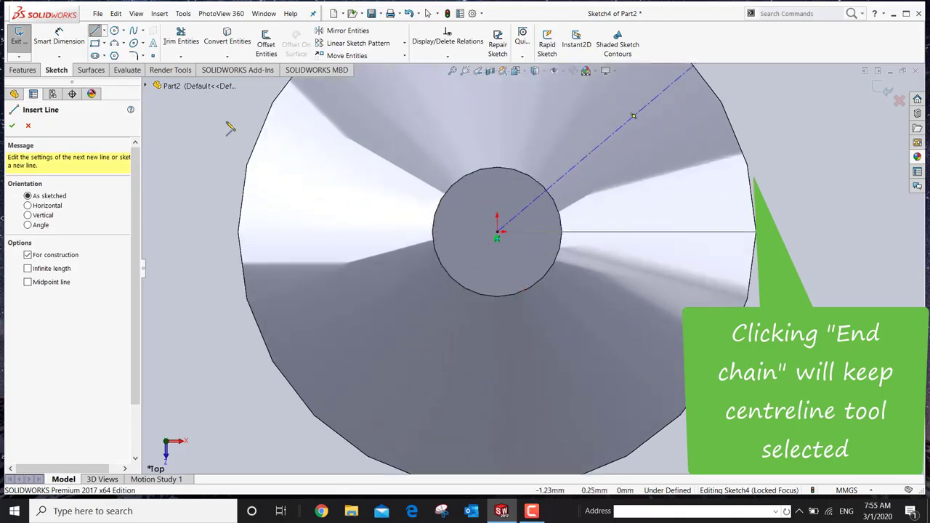
click(498, 234)
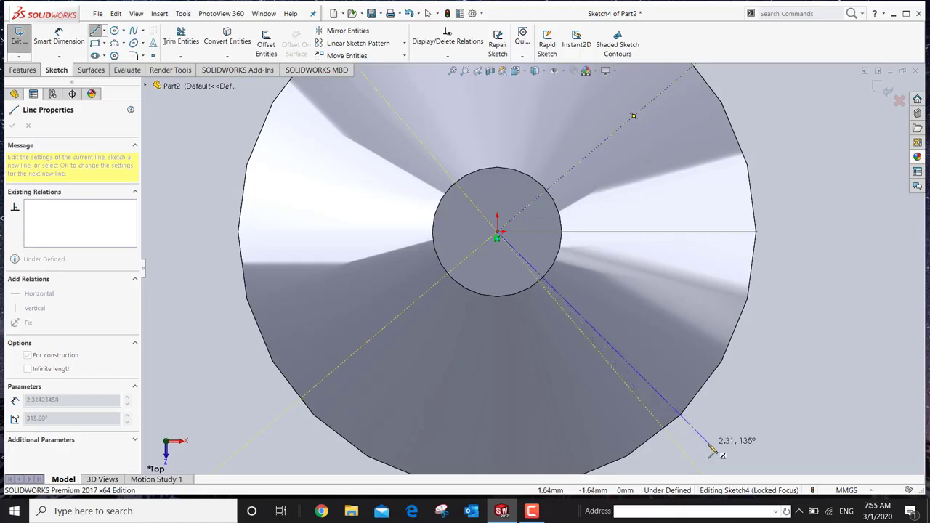
scroll(703, 469, up, 3)
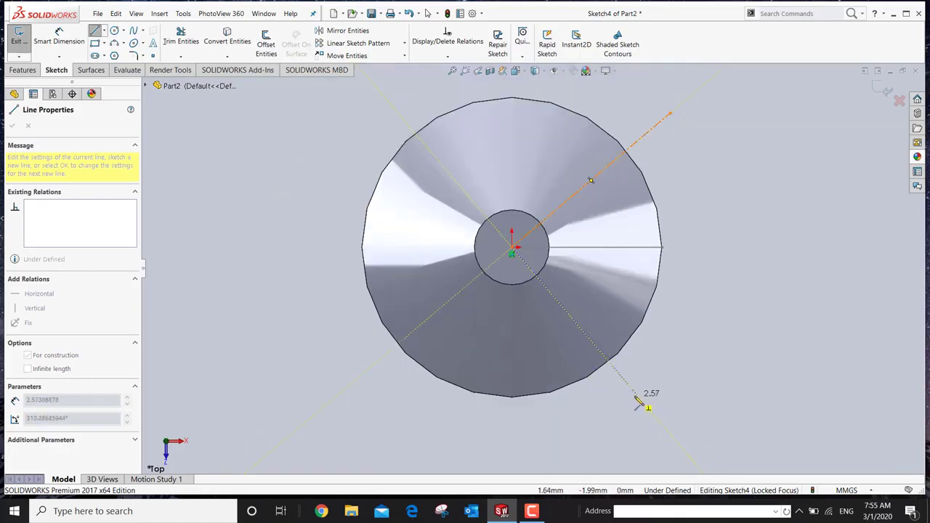
click(640, 400)
click(637, 398)
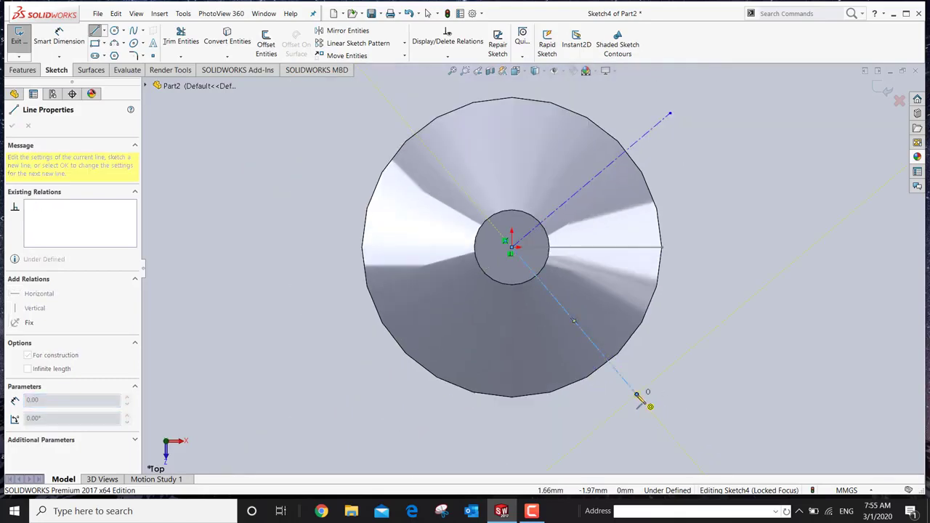
right_click(637, 398)
click(663, 402)
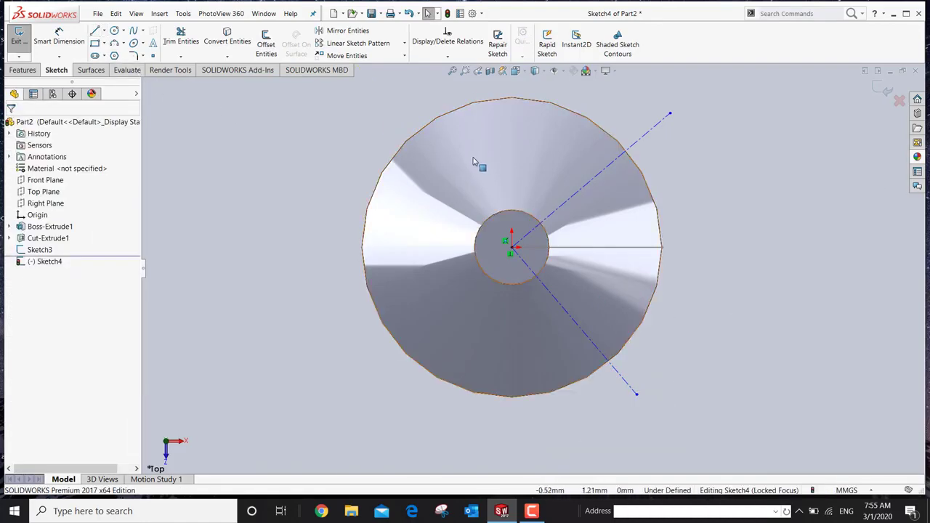
- Sketch a solid line about 2.69 mm long from about 0.1 mm right of the origin, running alongside the upper centerline at about 40 degrees
click(95, 31)
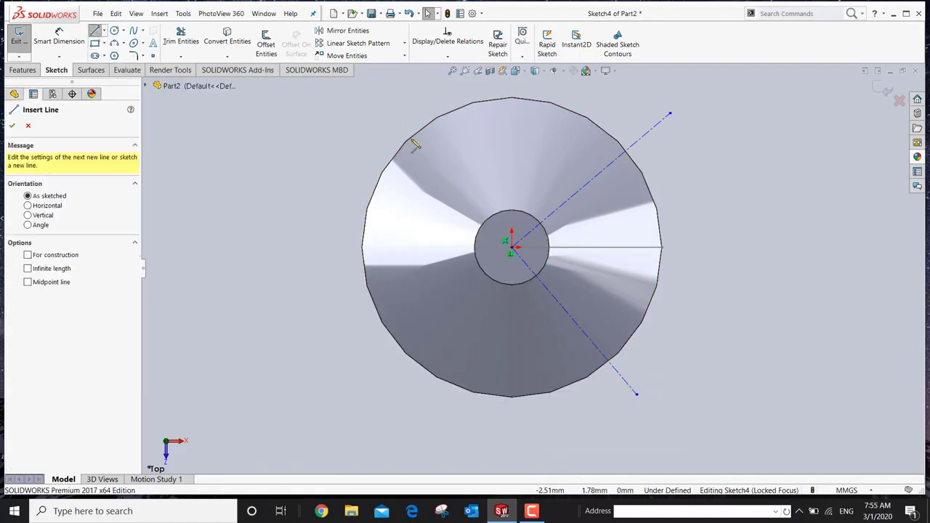
scroll(565, 254, down, 6)
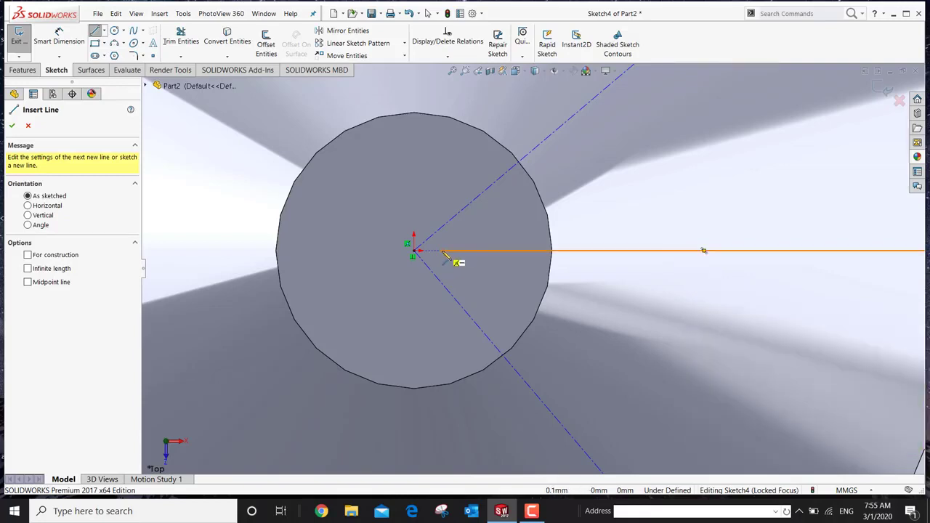
click(442, 252)
scroll(530, 247, up, 5)
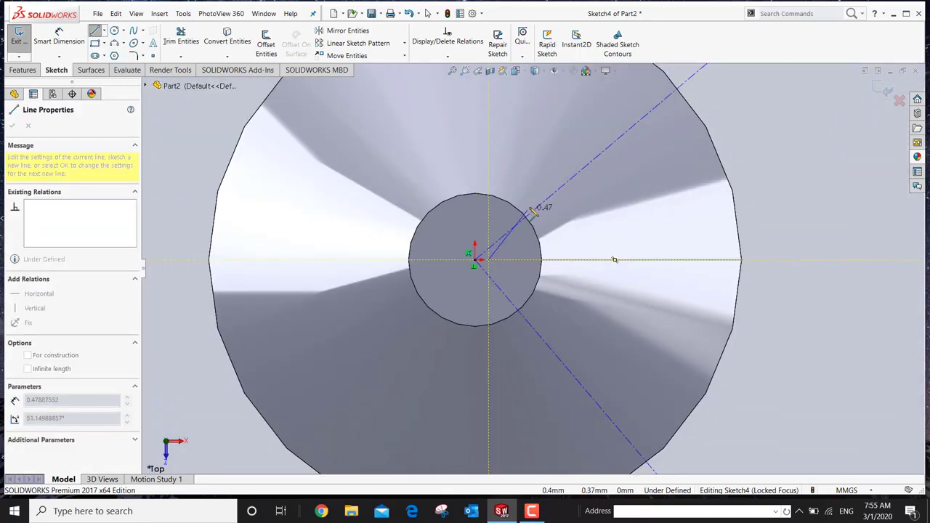
scroll(625, 218, up, 3)
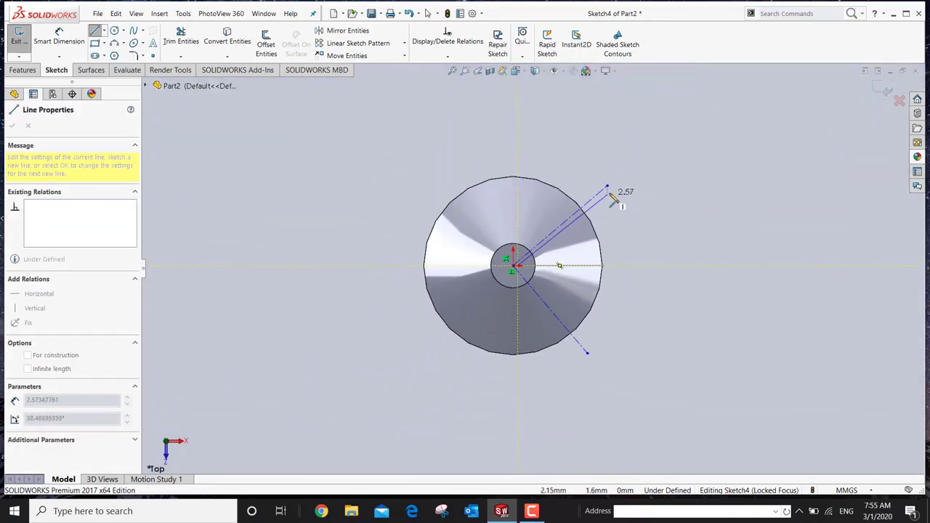
scroll(616, 195, down, 2)
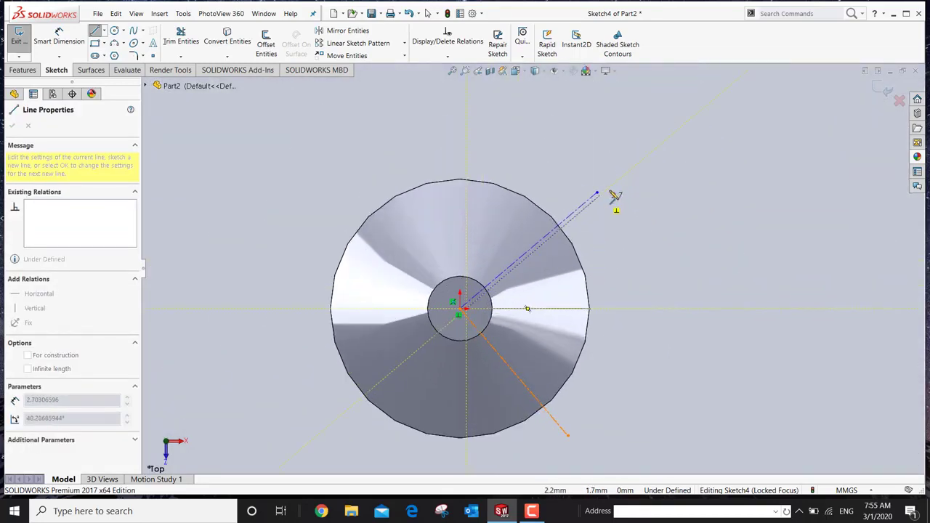
click(597, 194)
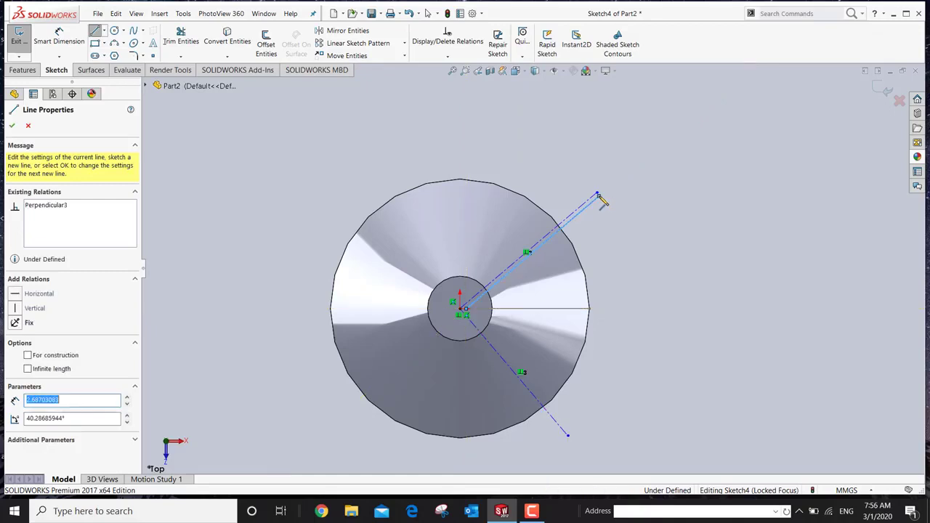
right_click(597, 194)
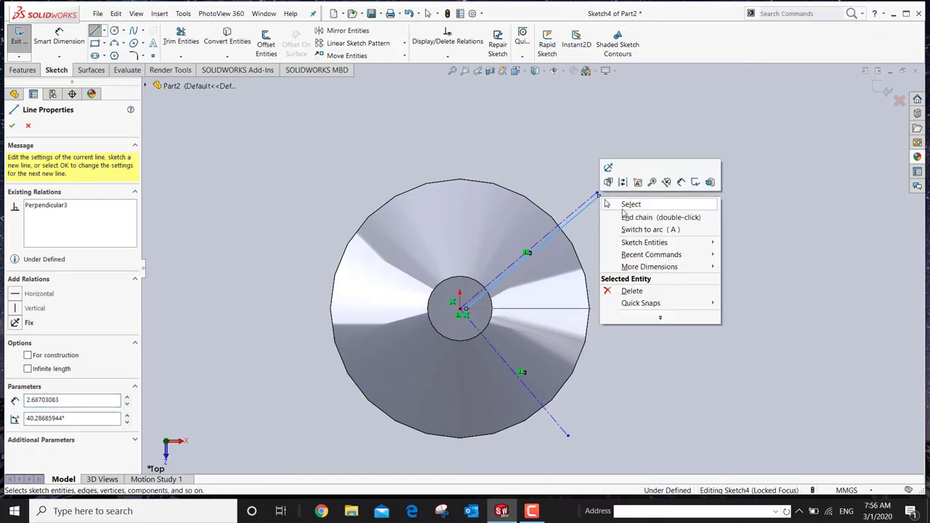
click(632, 218)
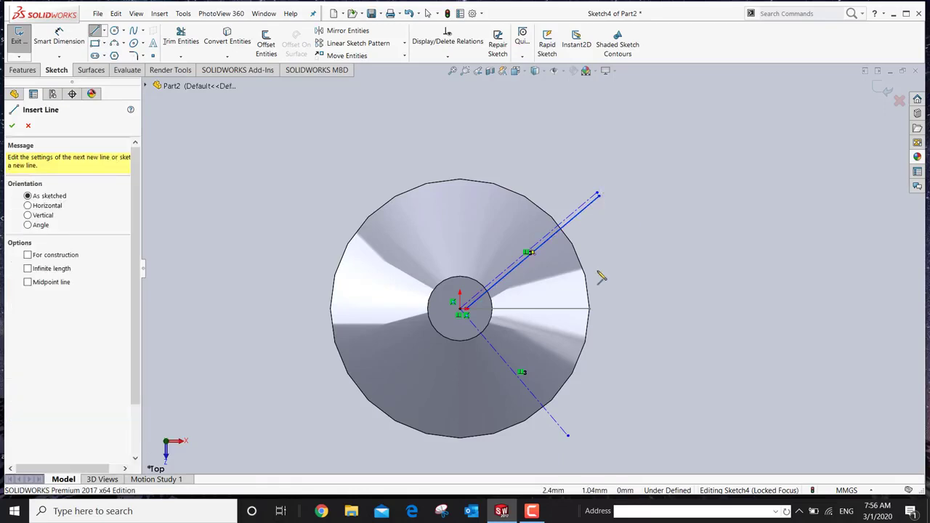
- Sketch a second solid line from the first line's inner endpoint, perpendicular to it, ending just past the rod's lower right edge
scroll(488, 322, down, 5)
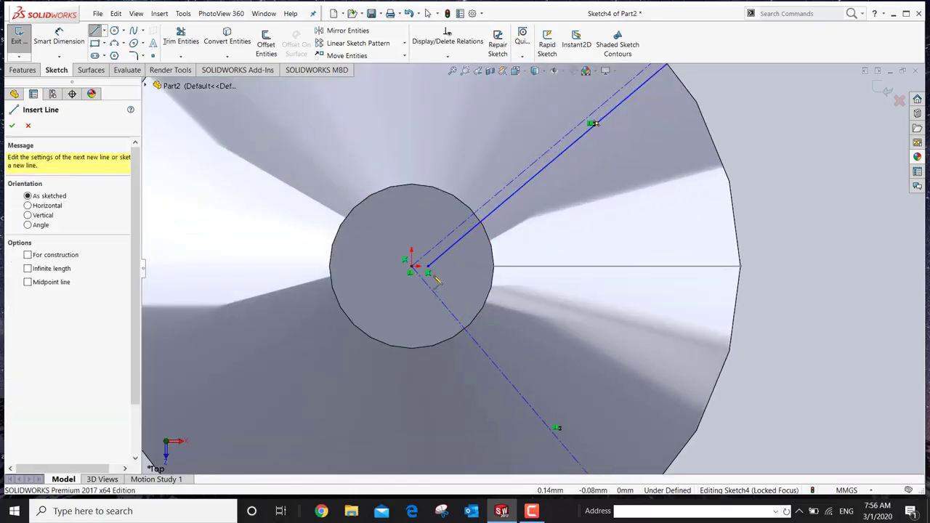
click(428, 268)
scroll(532, 268, up, 3)
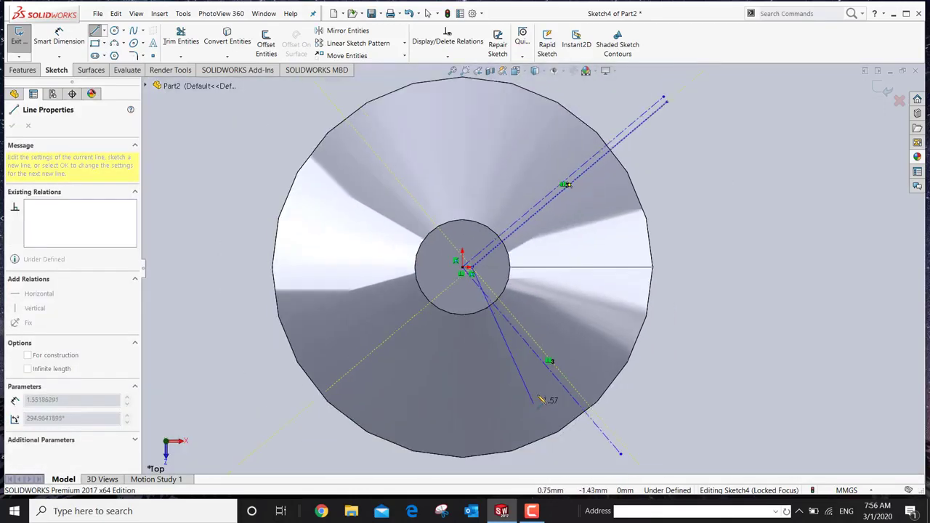
click(601, 413)
right_click(616, 425)
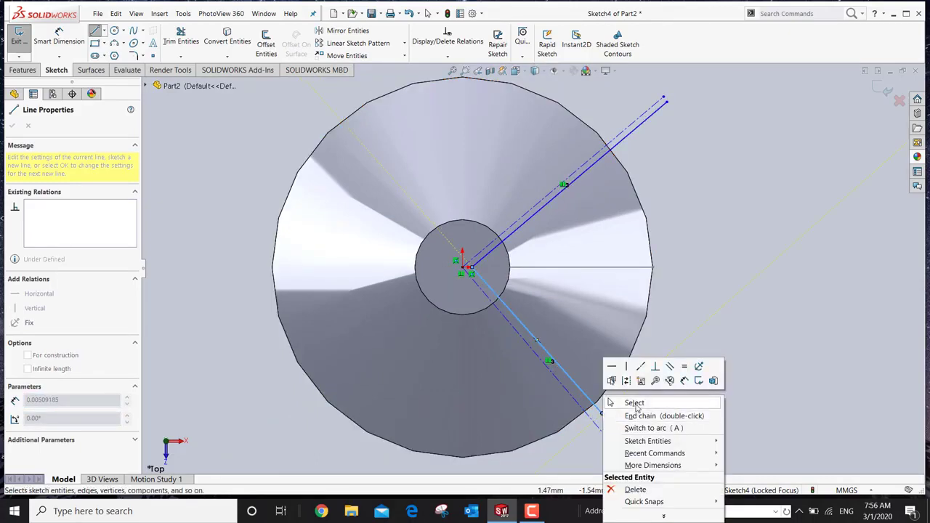
click(630, 401)
scroll(581, 245, down, 2)
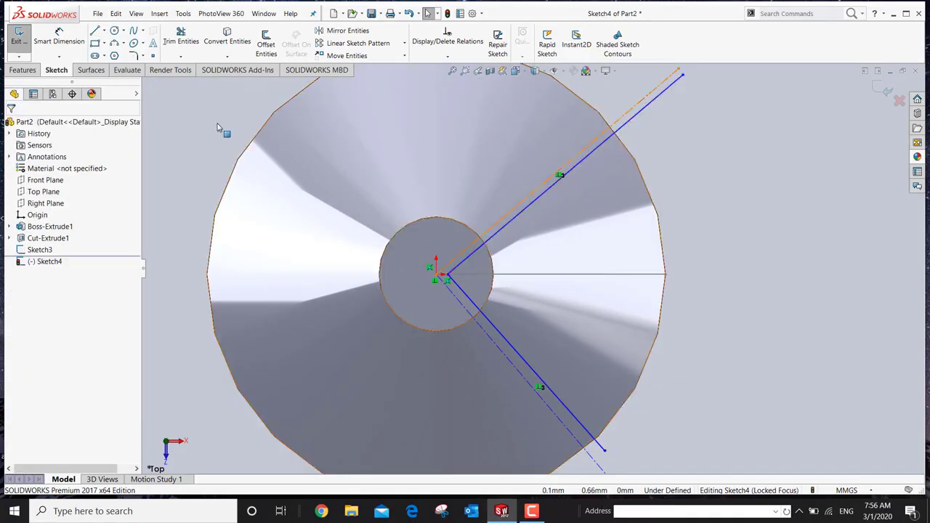
- Dimension the angle between the upper centerline and the horizontal line of Sketch3 as 45 degrees
click(84, 42)
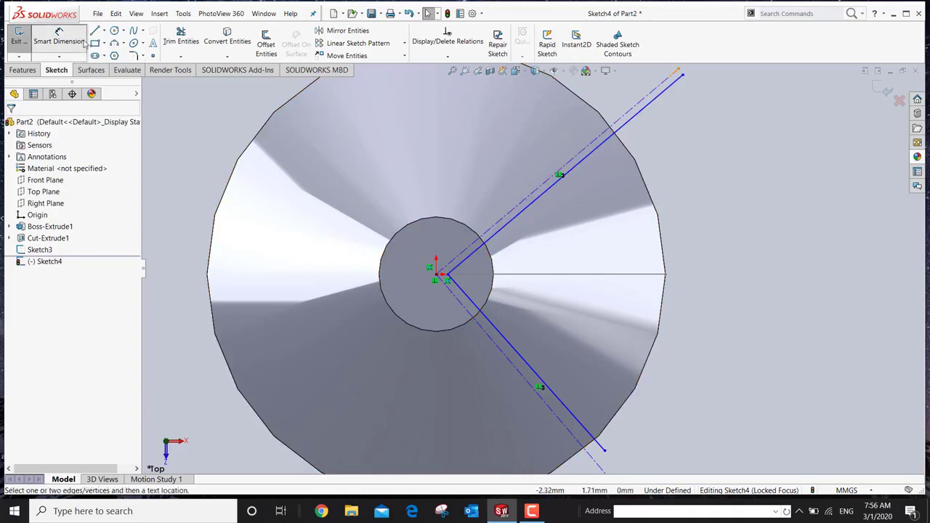
click(515, 212)
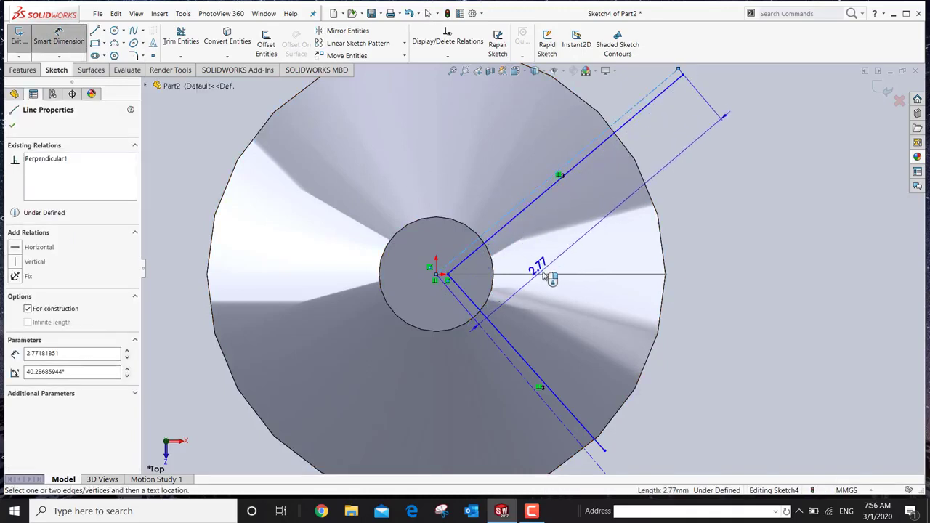
click(546, 275)
click(708, 236)
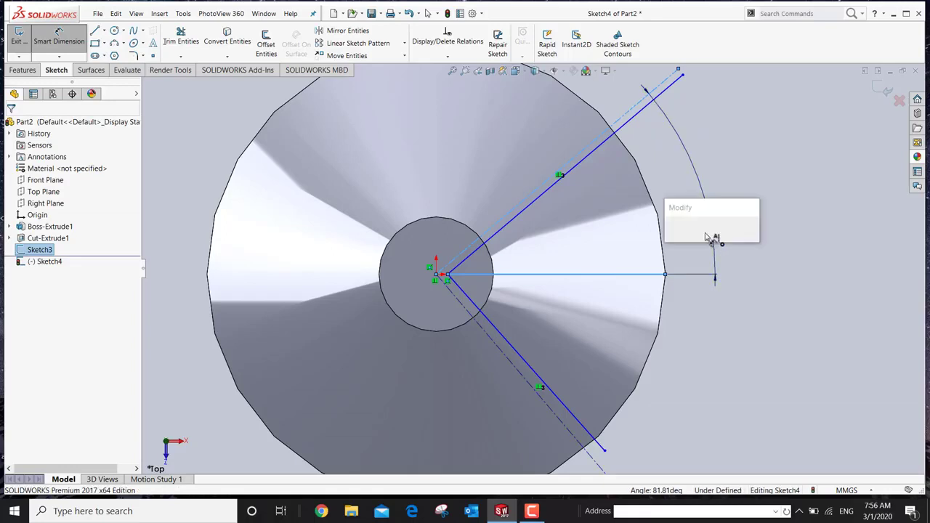
text(45)
key(Return)
key(Escape)
scroll(432, 284, down, 2)
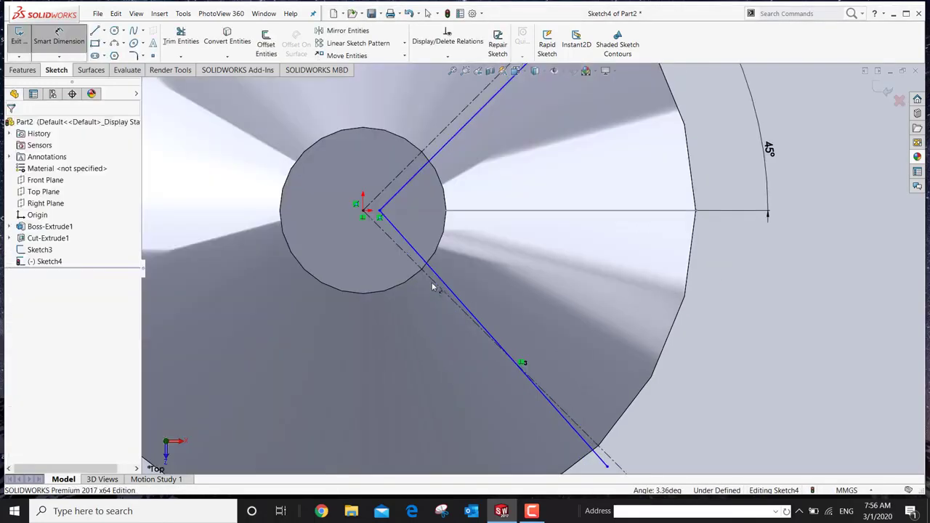
click(433, 283)
click(479, 211)
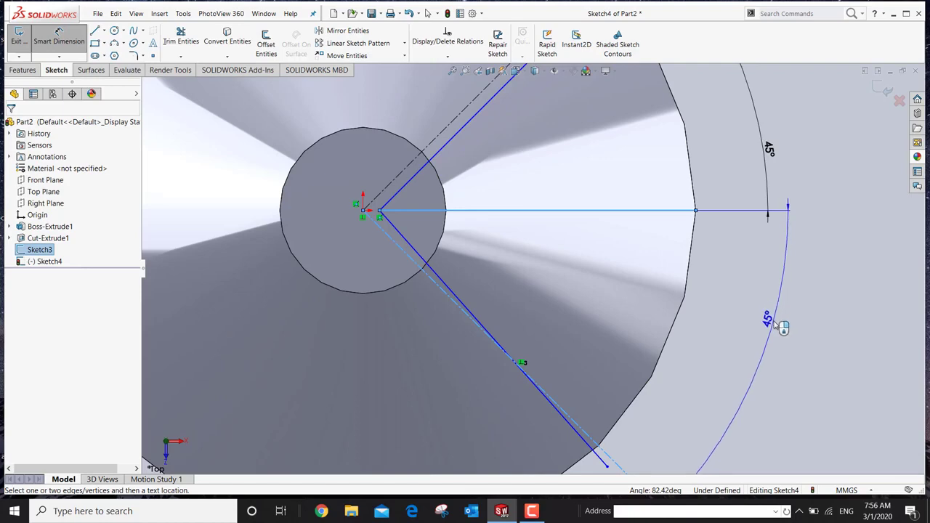
- Add a parallel relation between the lower centerline and the lower solid line
scroll(599, 354, down, 1)
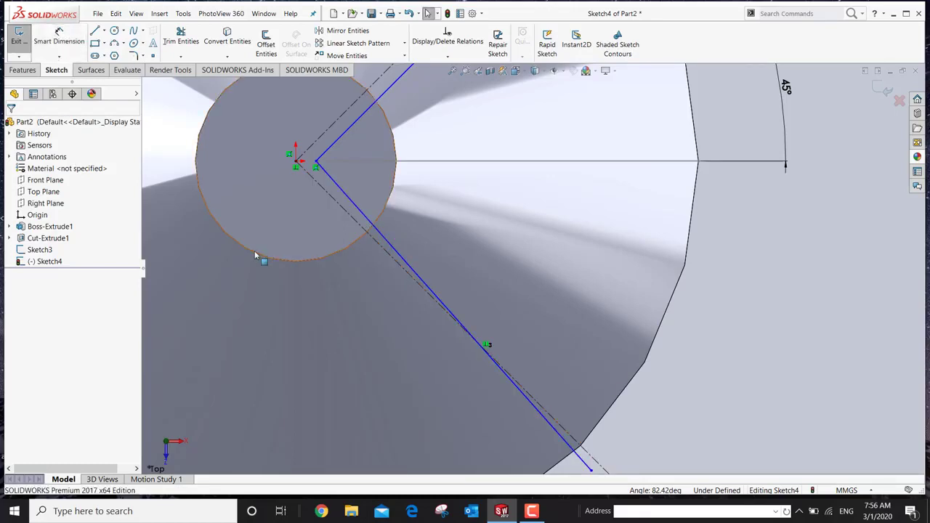
click(385, 253)
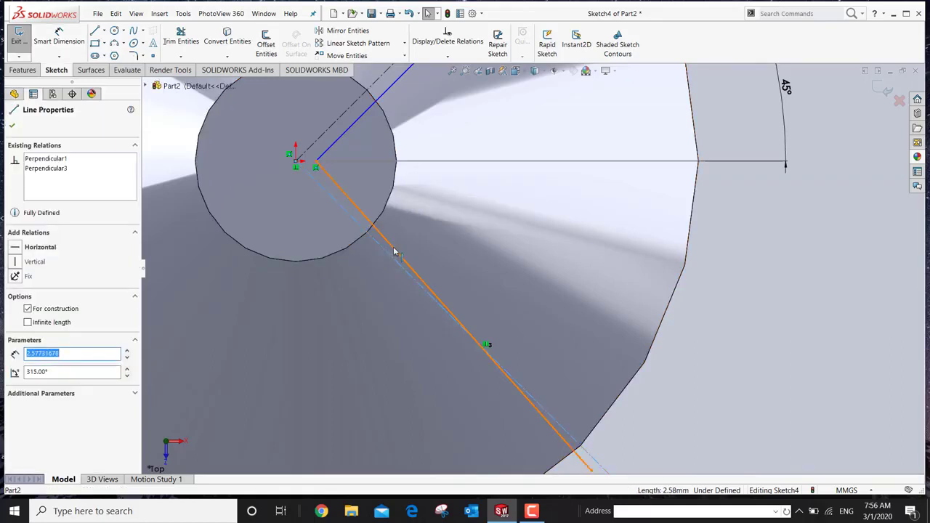
ctrl+click(394, 252)
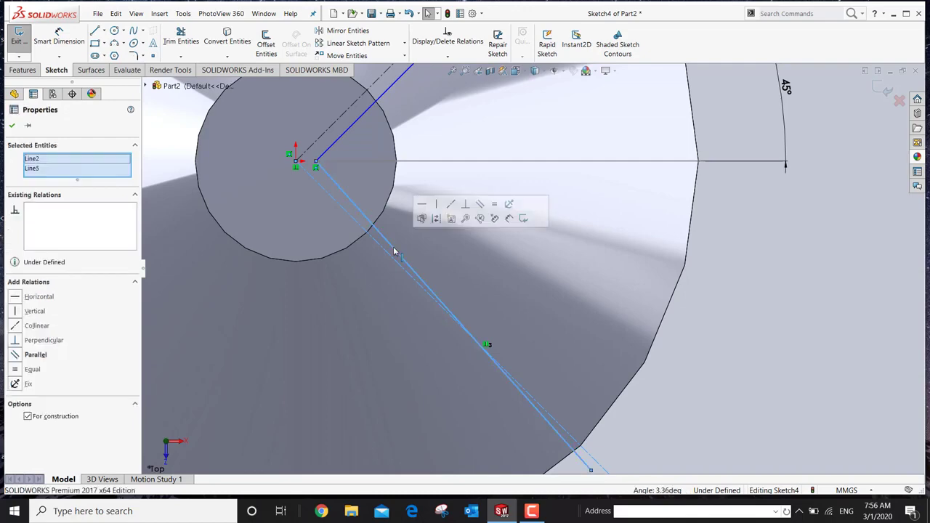
click(479, 206)
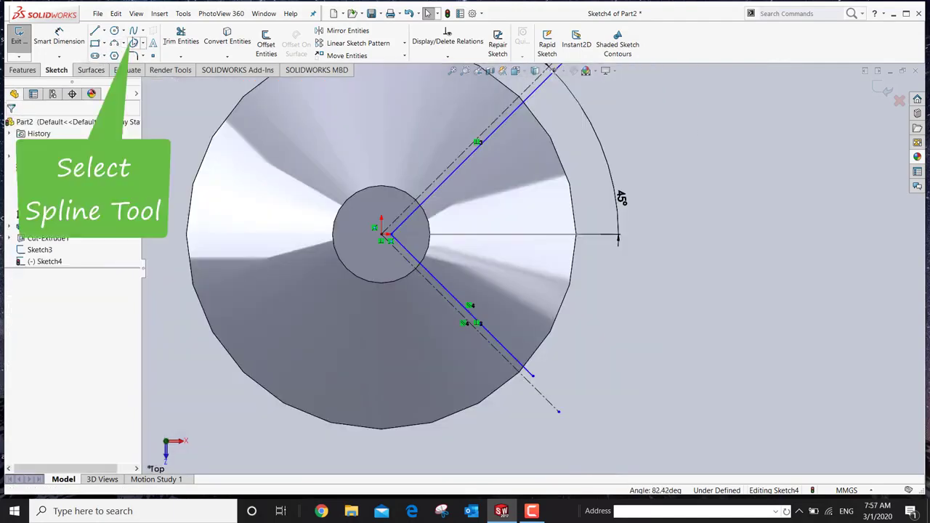
- Close the two solid lines with a three-point spline bulging outside the rod, stretch the lower corner outward and exit the sketch
key(s)
scroll(556, 131, up, 2)
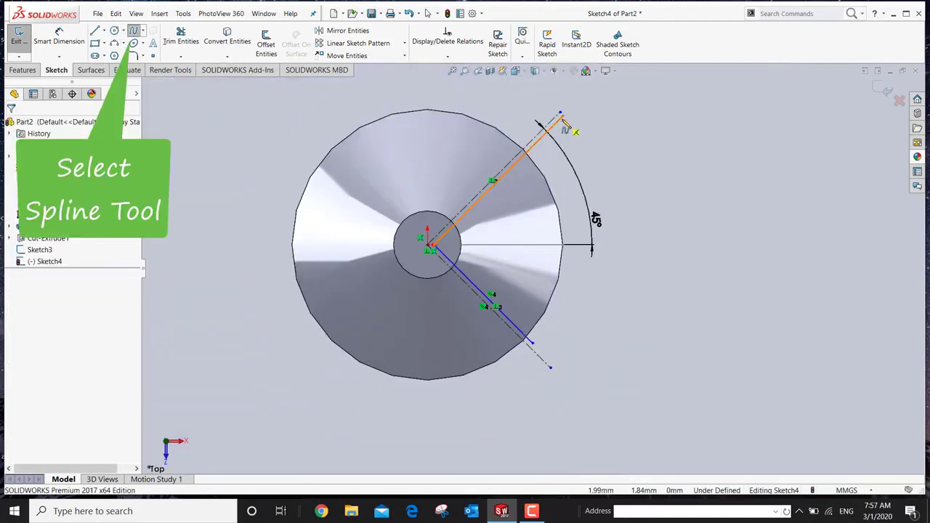
click(560, 115)
click(608, 244)
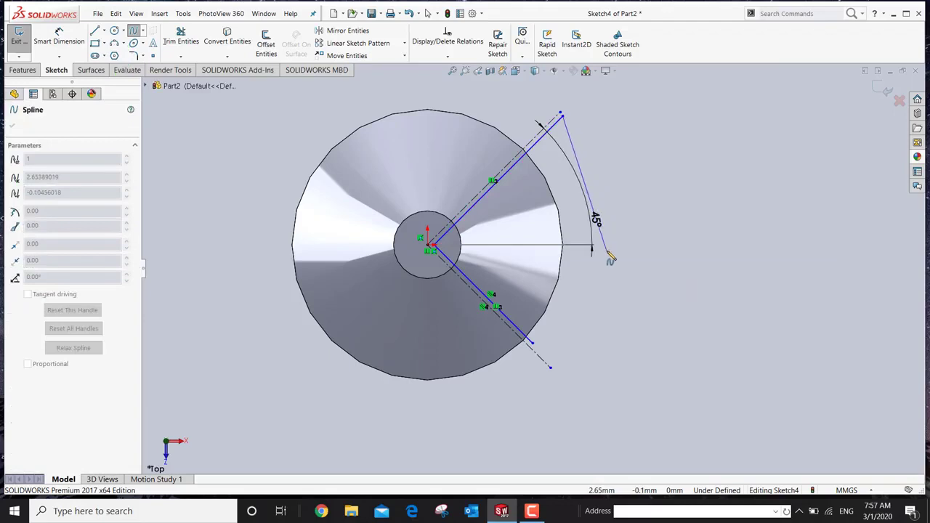
right_click(535, 344)
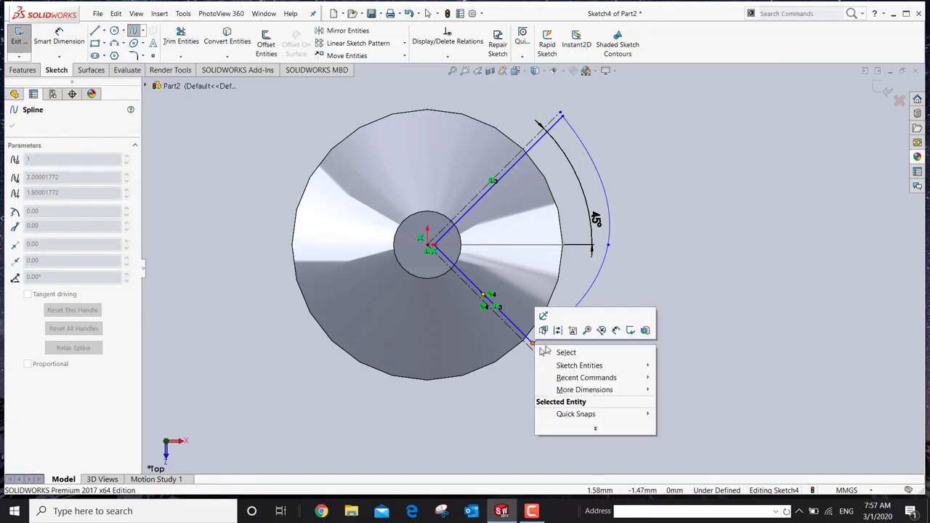
click(560, 354)
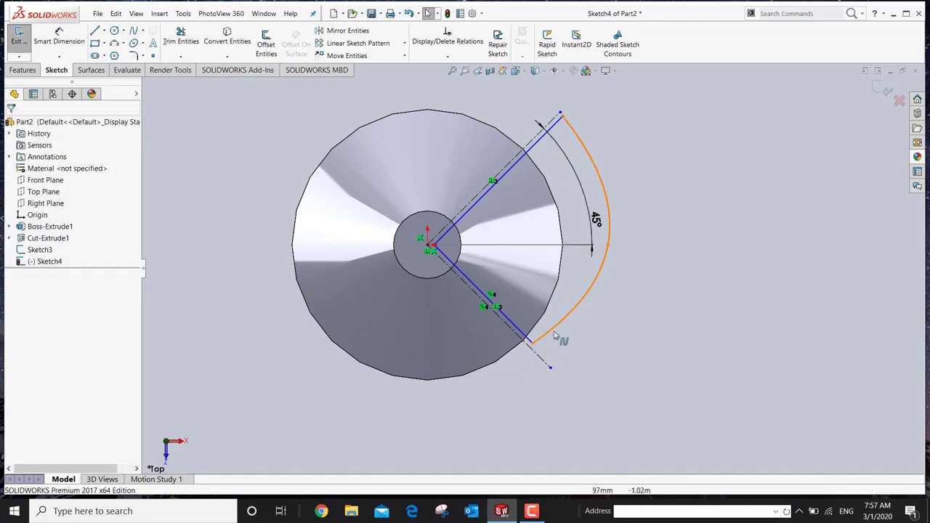
drag(534, 347, 563, 367)
click(885, 90)
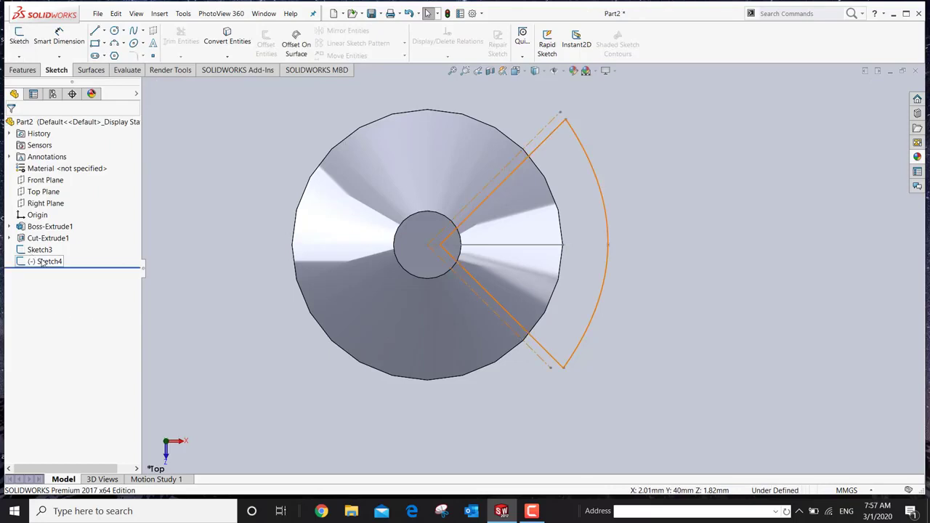
- Create a swept cut in the rod's tip with Sketch4 as the profile and Sketch3 as the path
click(24, 71)
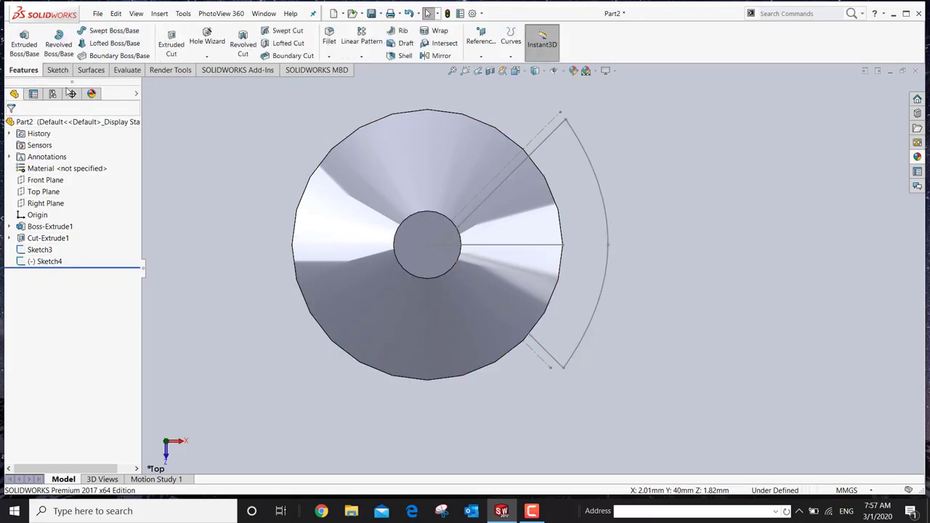
click(284, 33)
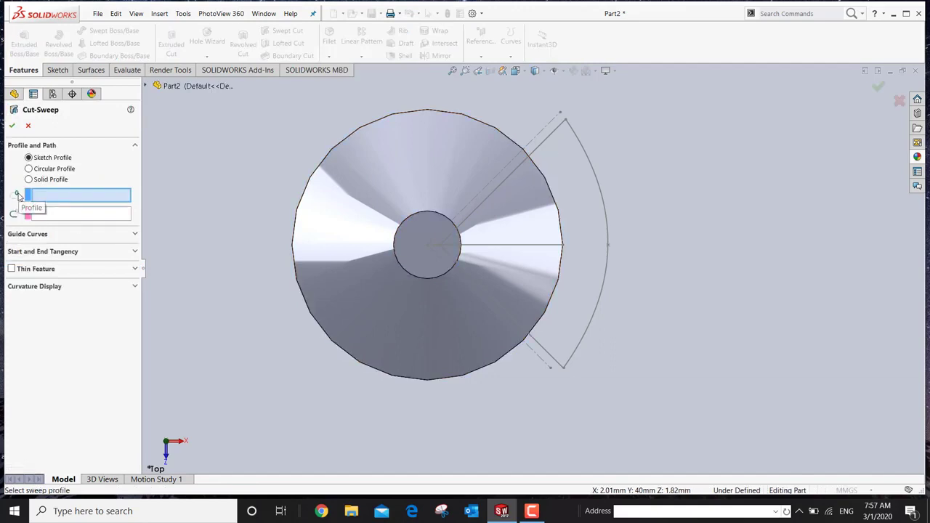
click(145, 86)
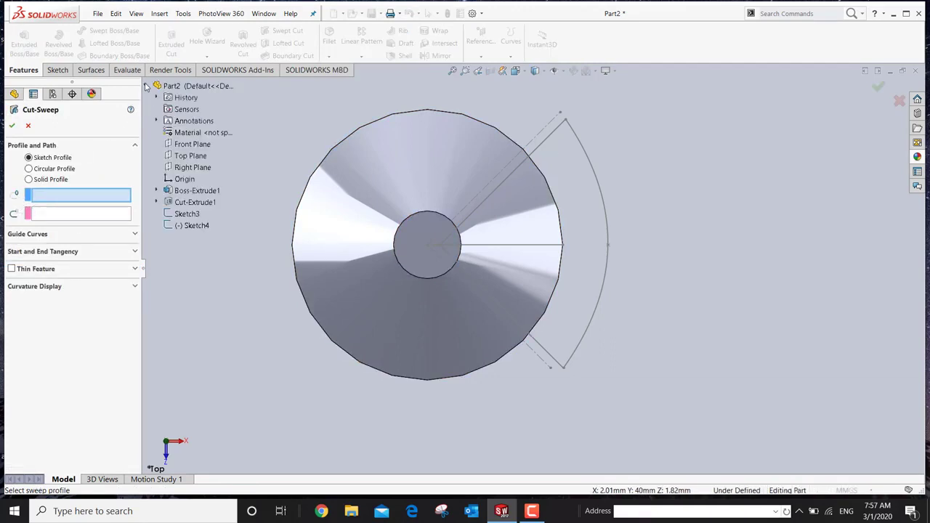
click(204, 226)
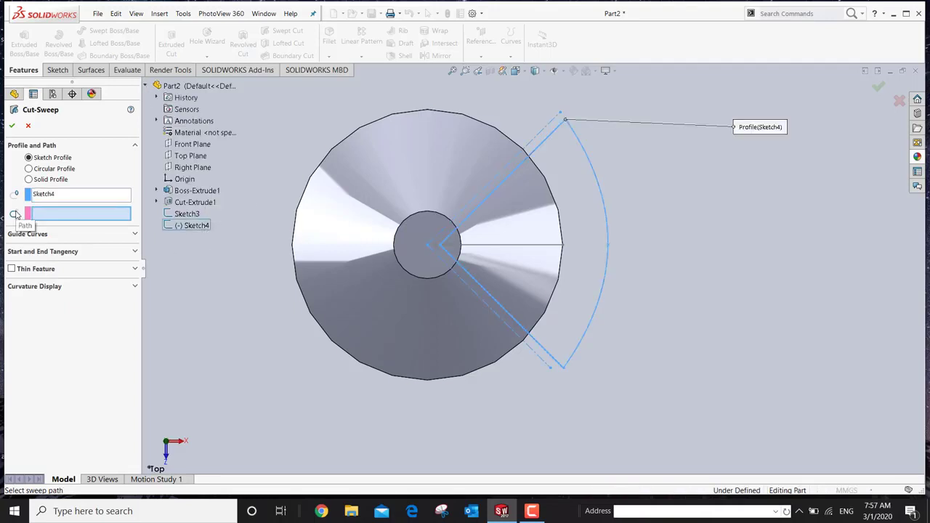
middle_drag(659, 293, 654, 292)
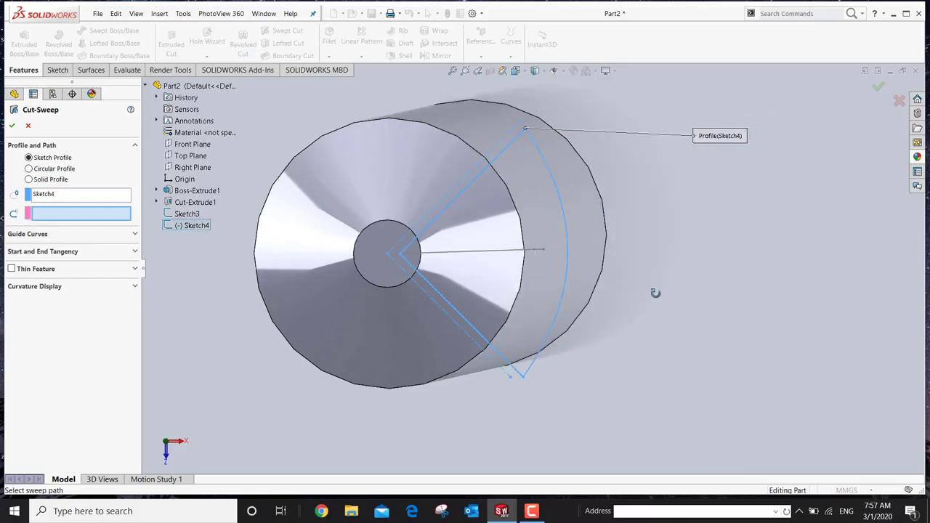
click(542, 252)
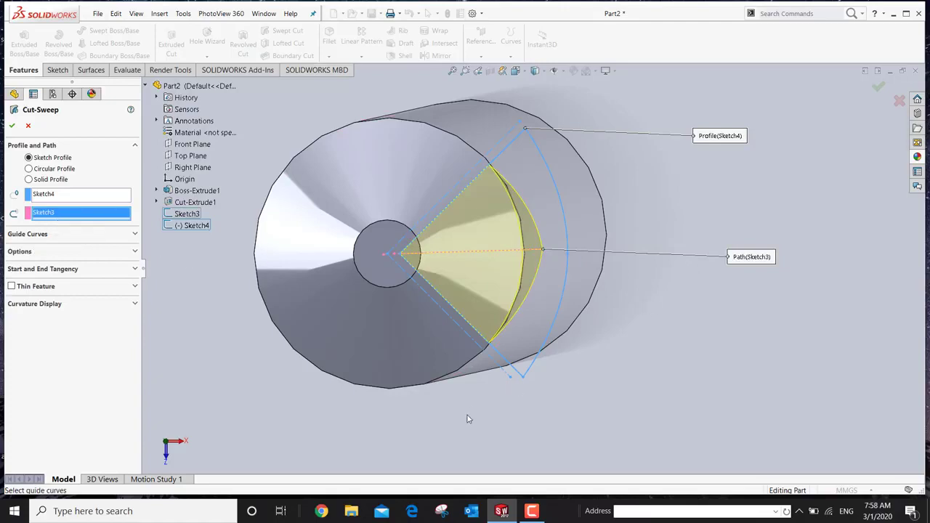
middle_drag(438, 425, 386, 395)
scroll(373, 288, up, 2)
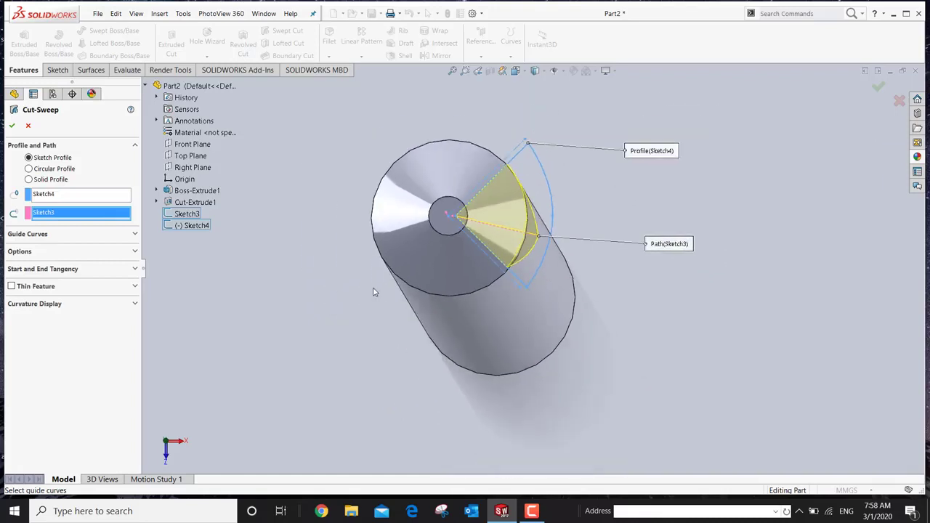
middle_drag(374, 291, 353, 295)
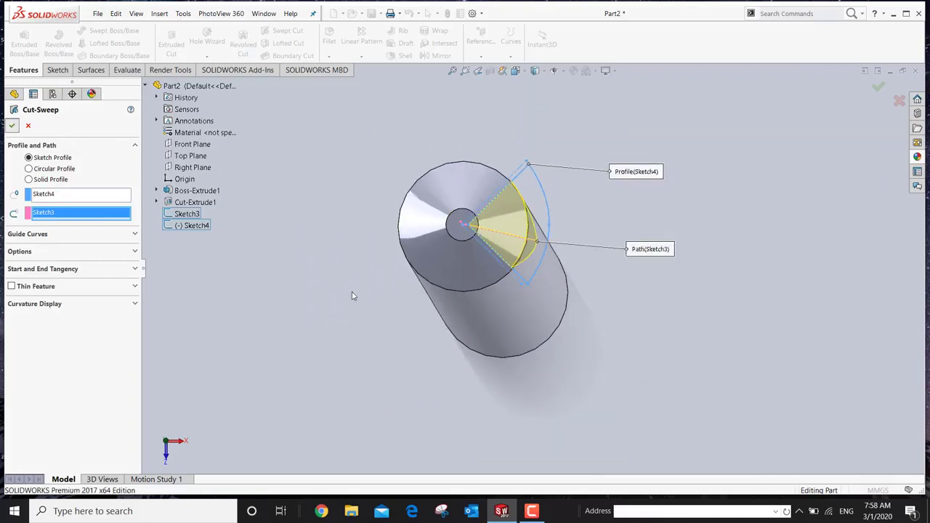
key(Return)
scroll(546, 216, down, 3)
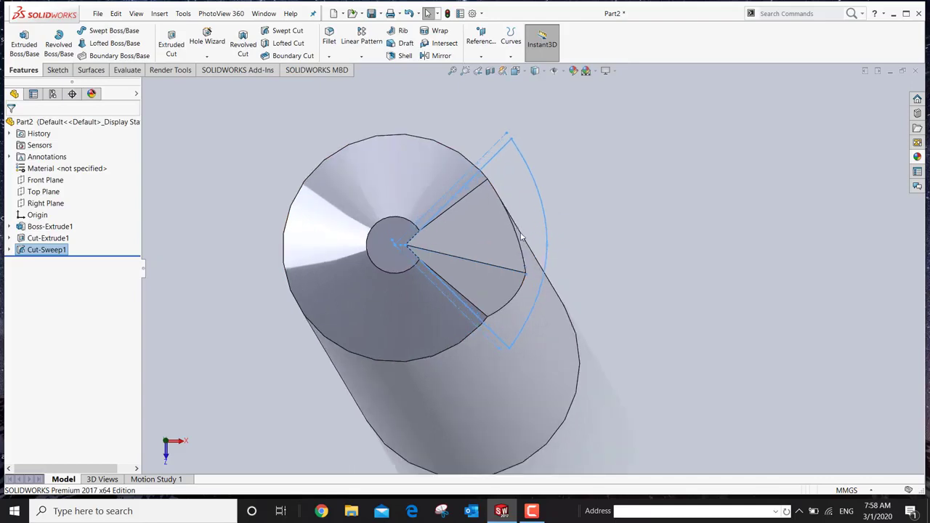
- Create a circular pattern of the swept cut around the tip's small circular edge with 4 equally spaced instances over 360 degrees
middle_drag(599, 256, 615, 202)
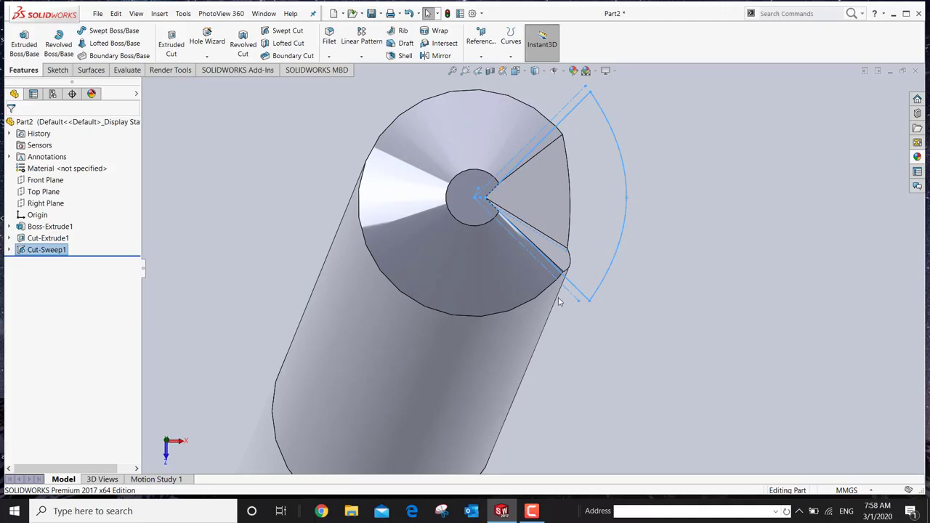
middle_drag(627, 338, 615, 332)
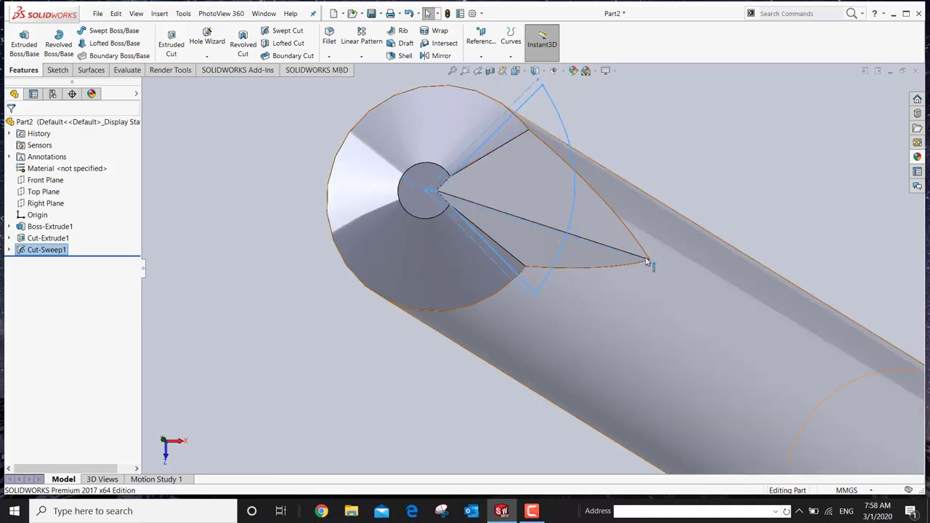
key(f)
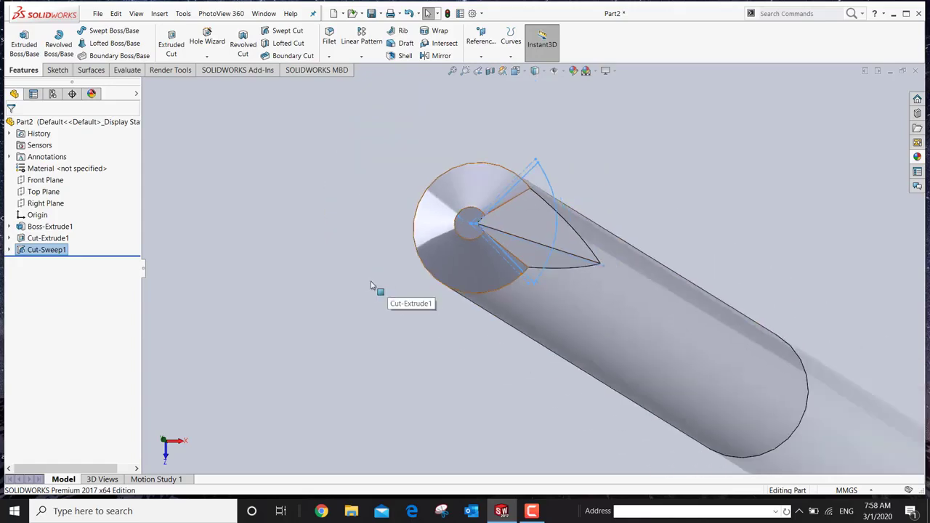
click(361, 58)
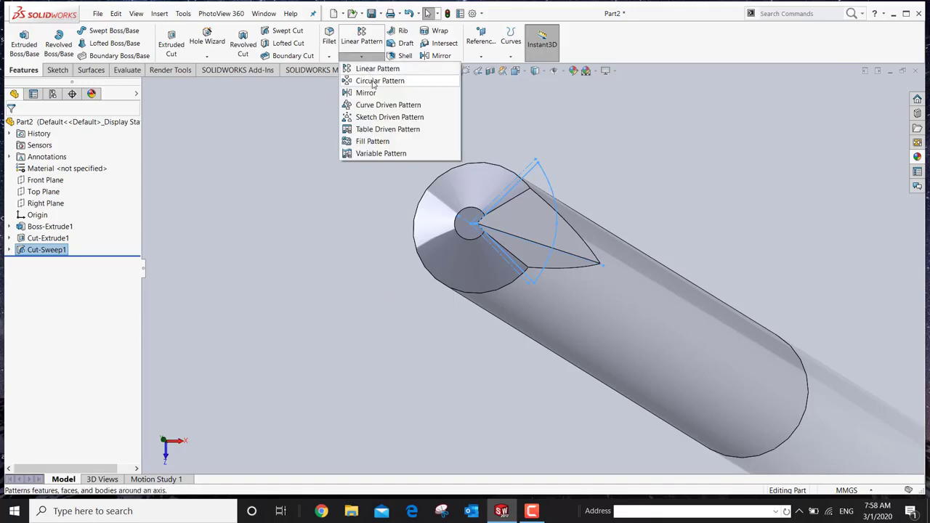
click(373, 82)
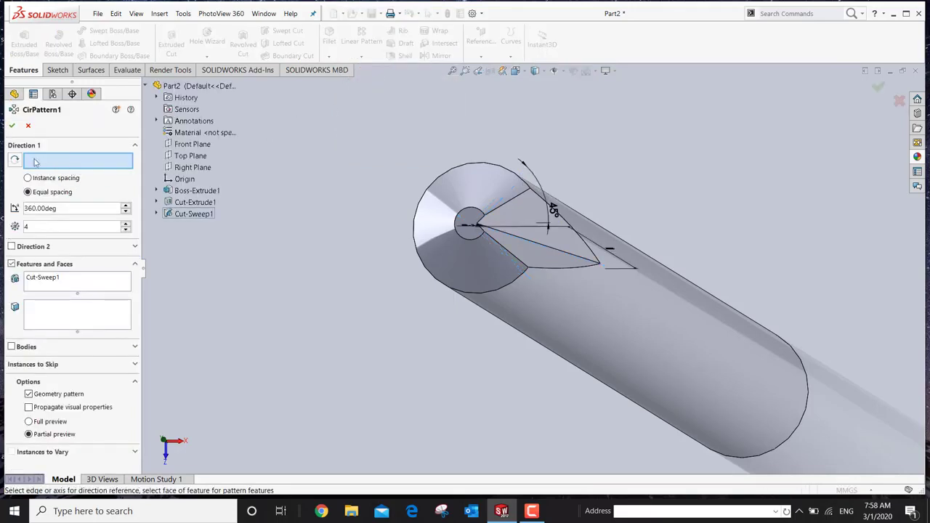
scroll(465, 269, down, 5)
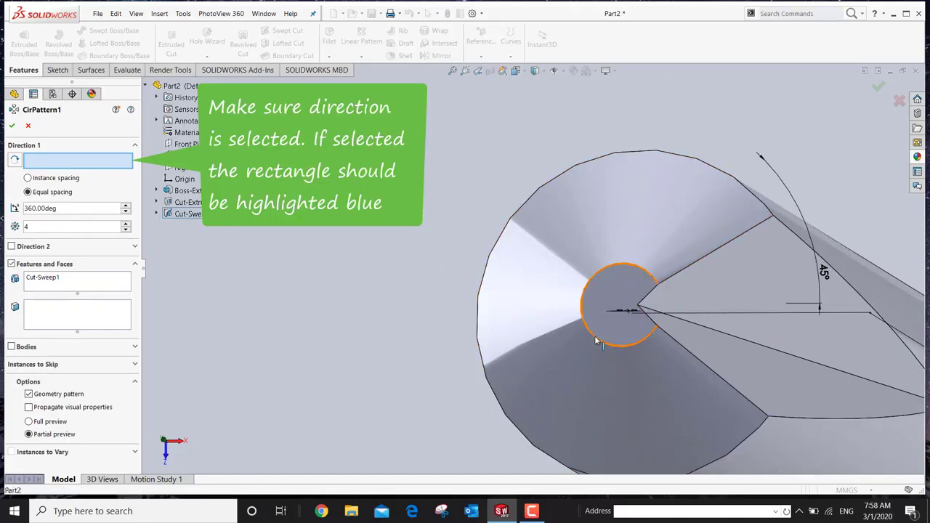
click(590, 336)
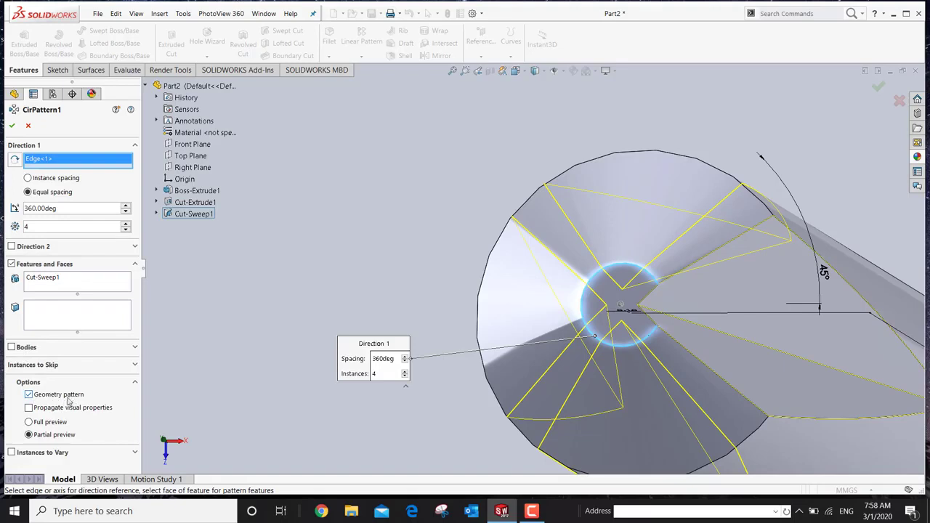
click(11, 126)
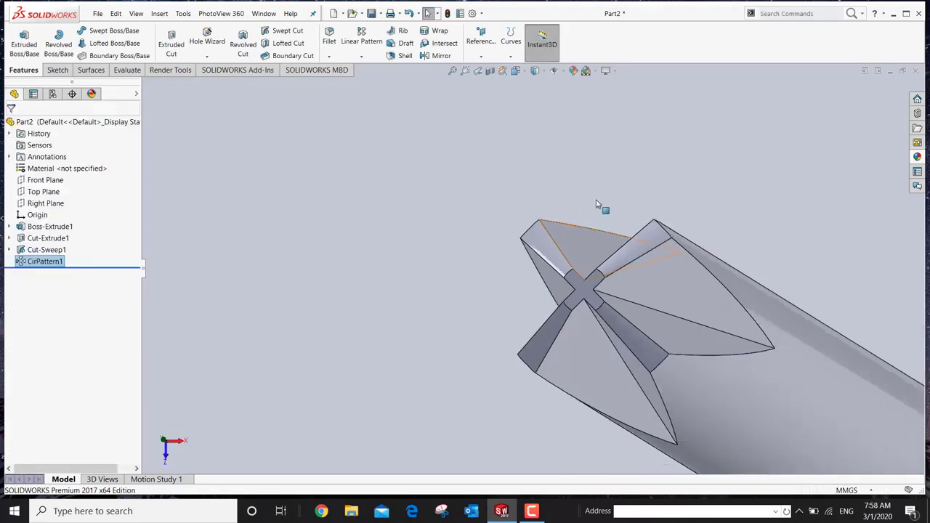
- Examine the patterned flutes at the tip and the rod's flat rear end from several angles, including the Bottom view
scroll(595, 203, up, 3)
middle_drag(456, 299, 463, 278)
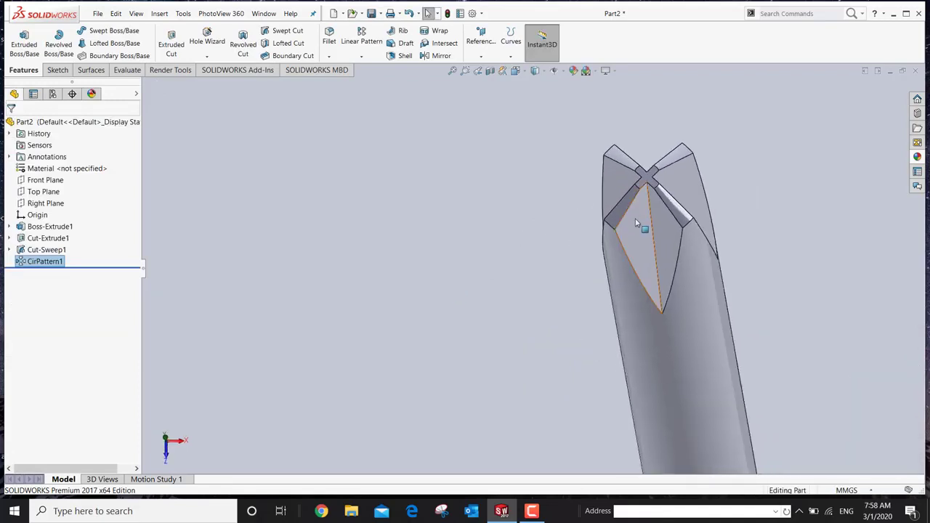
middle_drag(636, 223, 673, 220)
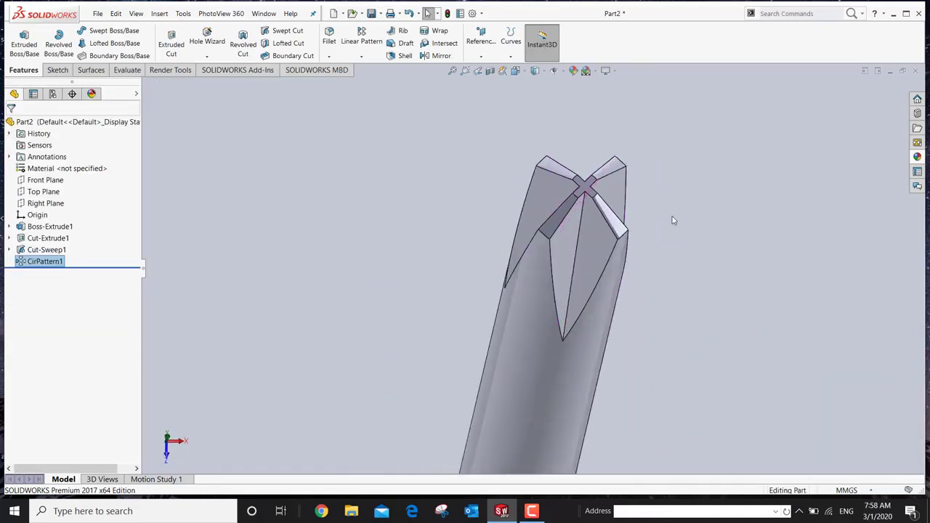
scroll(683, 203, up, 2)
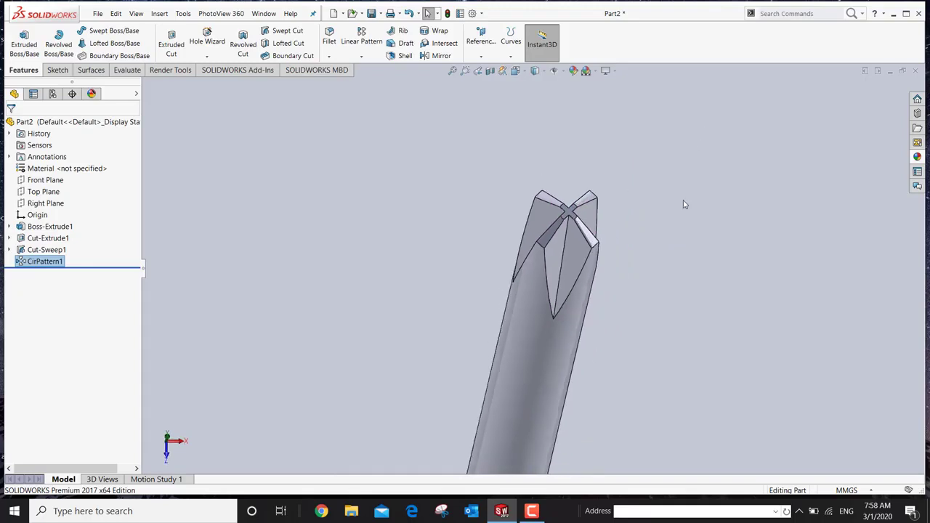
middle_drag(673, 202, 643, 240)
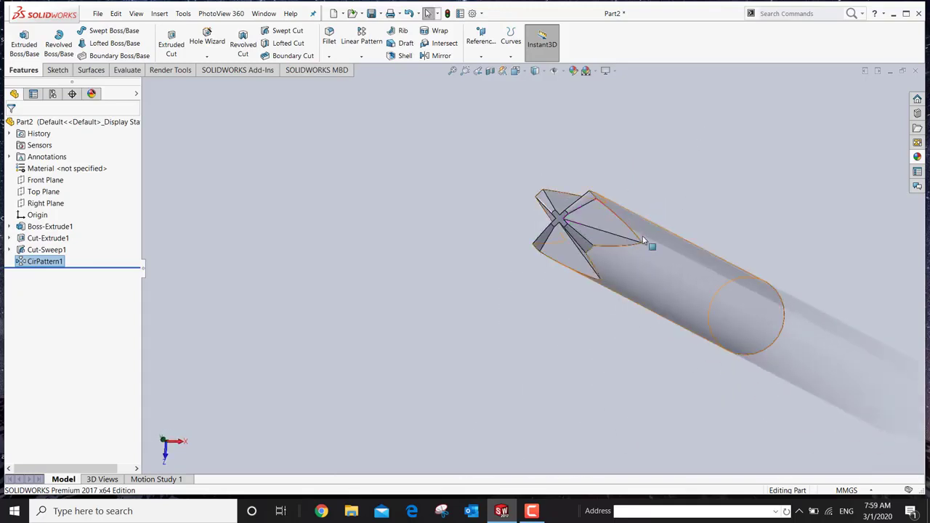
key(ctrl+6)
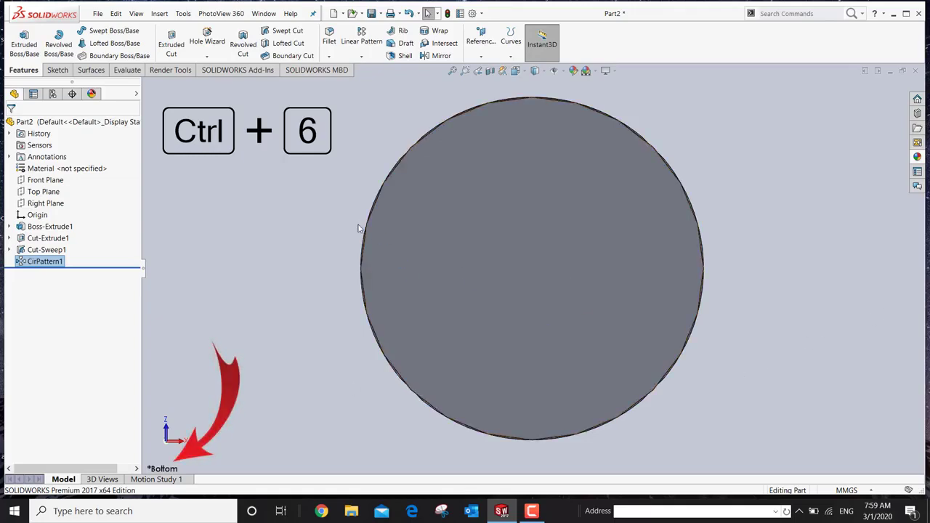
scroll(355, 222, up, 6)
middle_drag(372, 227, 380, 234)
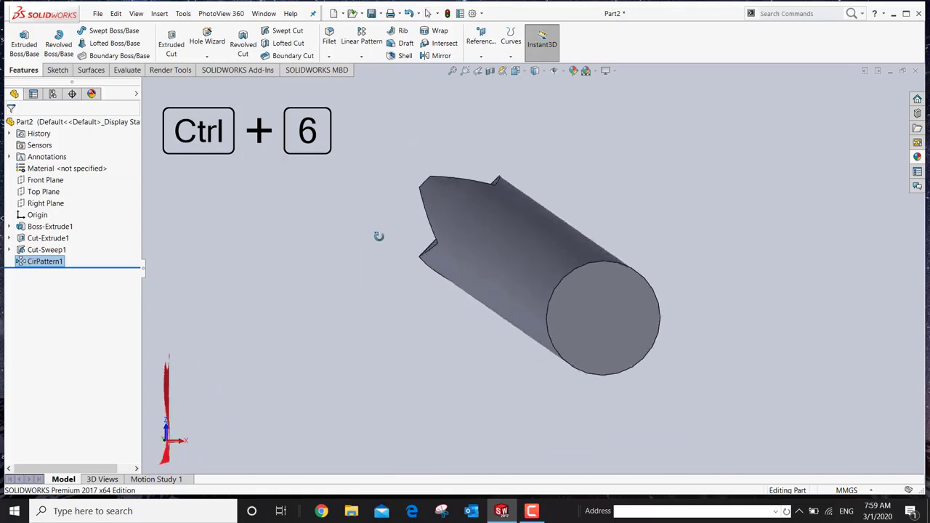
- Start a sketch on the rod's flat rear face and draw a circle centred on the origin, about 3.72 mm in radius
key(ctrl+6)
click(532, 299)
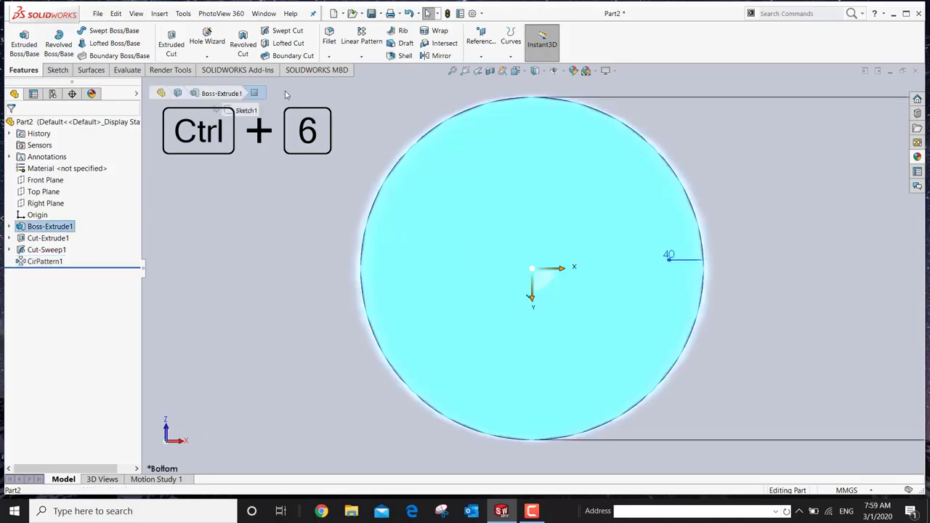
key(z)
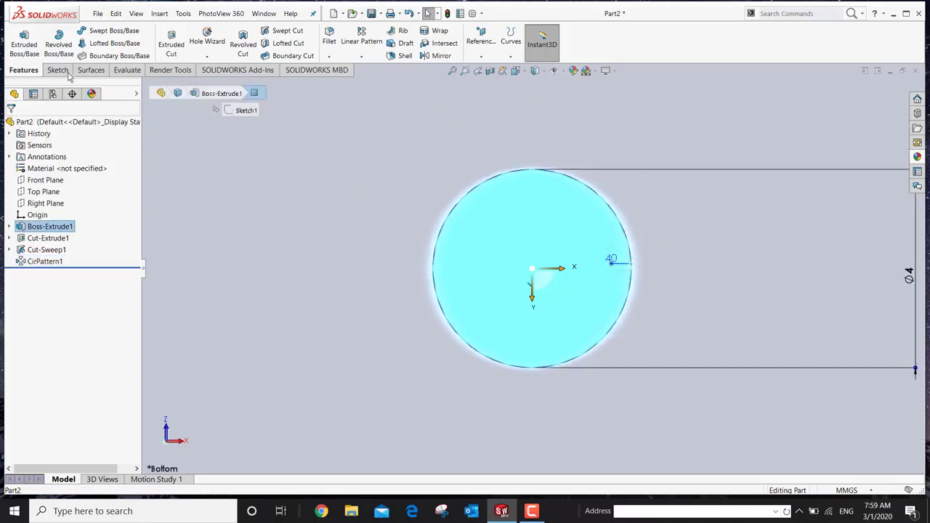
click(64, 71)
click(114, 30)
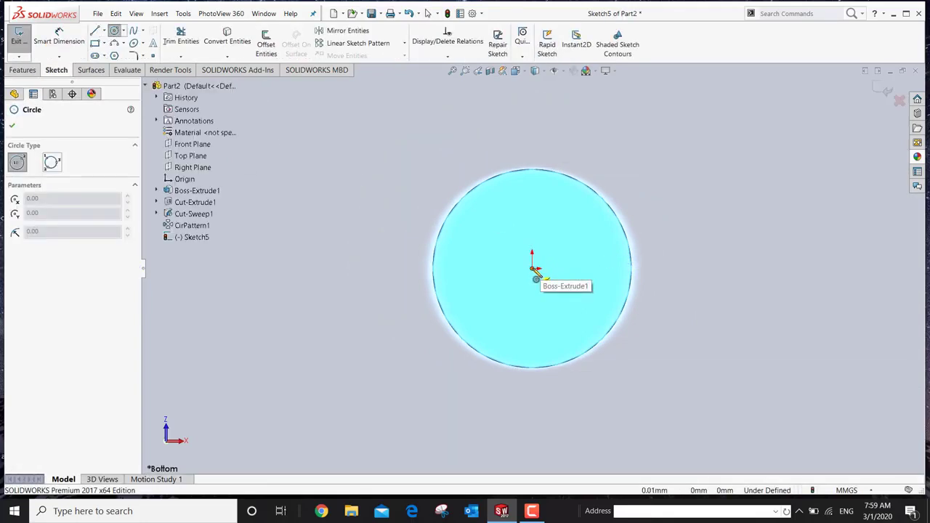
click(534, 270)
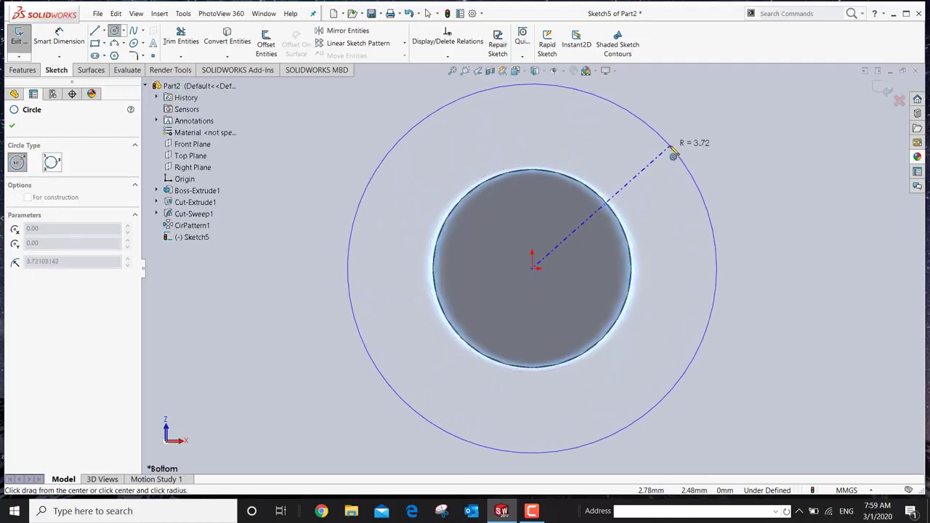
click(671, 149)
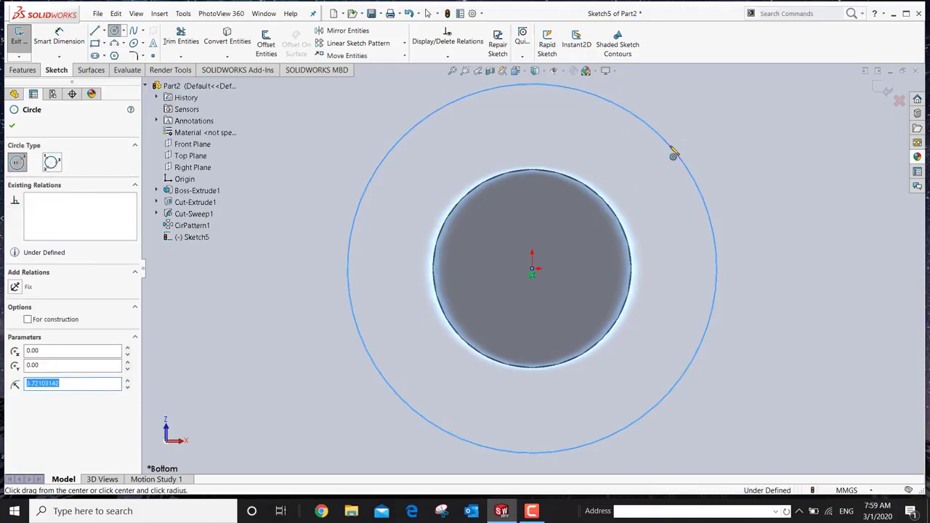
- Dimension the circle's diameter as 15 mm and exit the sketch
right_click(672, 153)
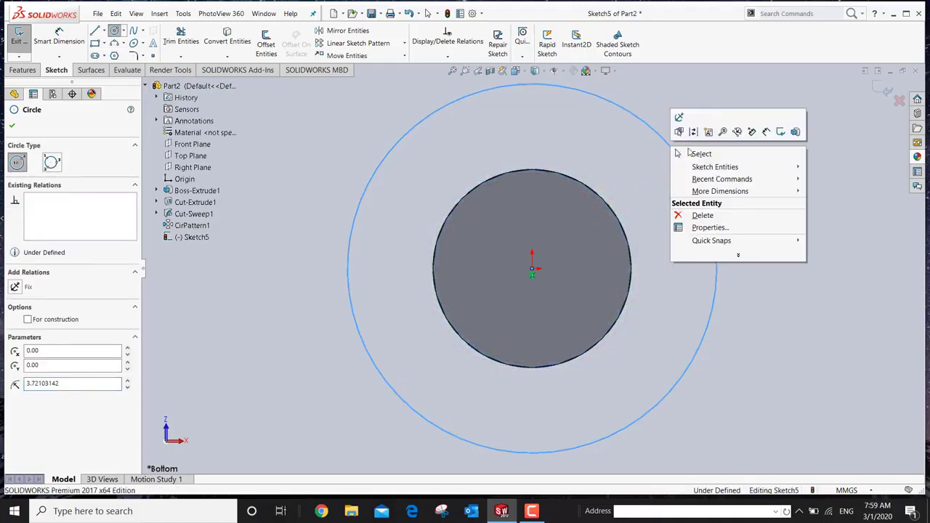
click(767, 133)
click(718, 242)
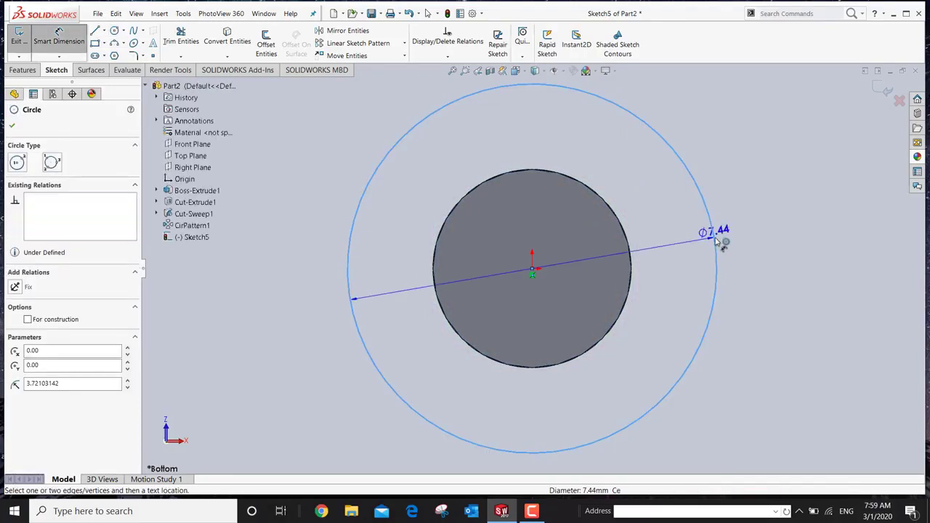
click(818, 245)
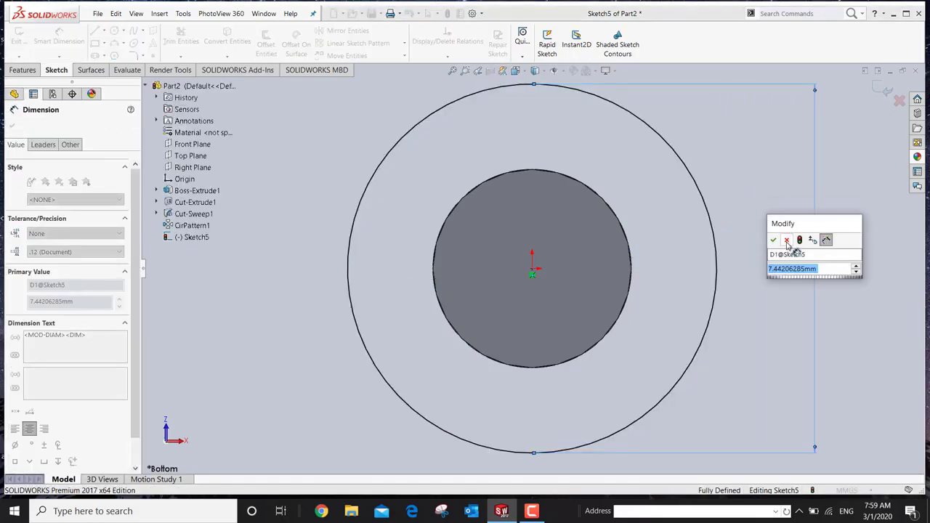
text(15)
key(Return)
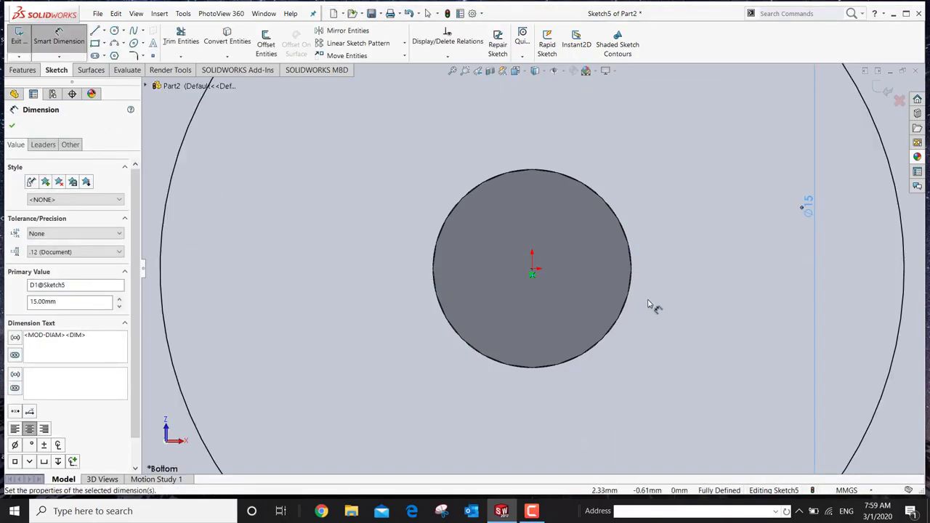
scroll(648, 304, up, 6)
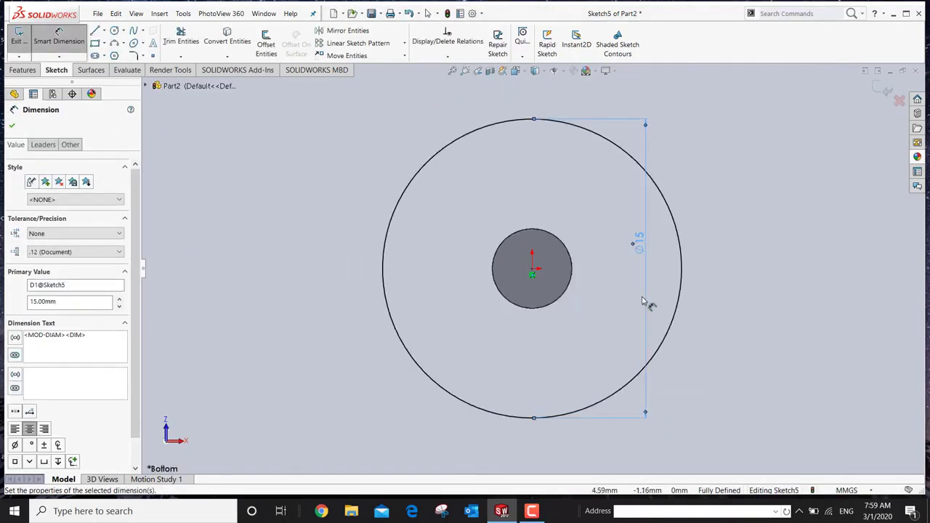
click(13, 128)
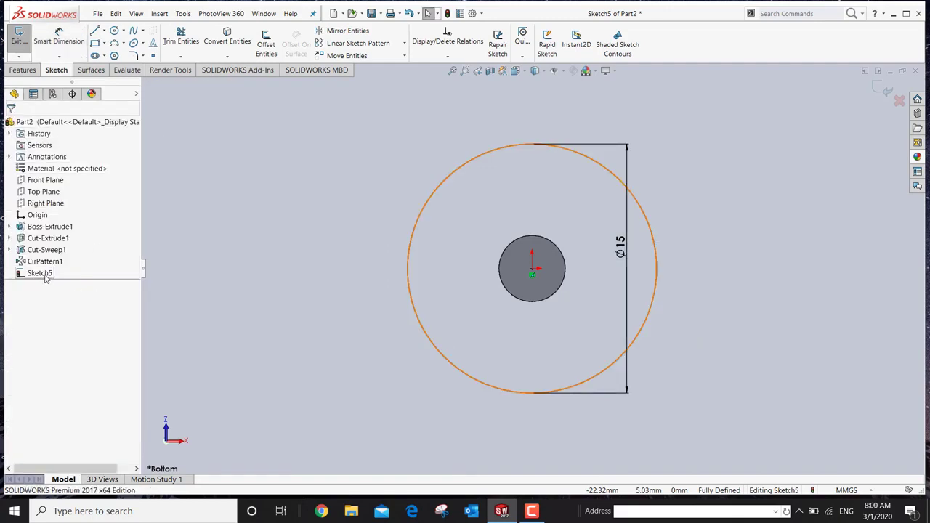
click(887, 94)
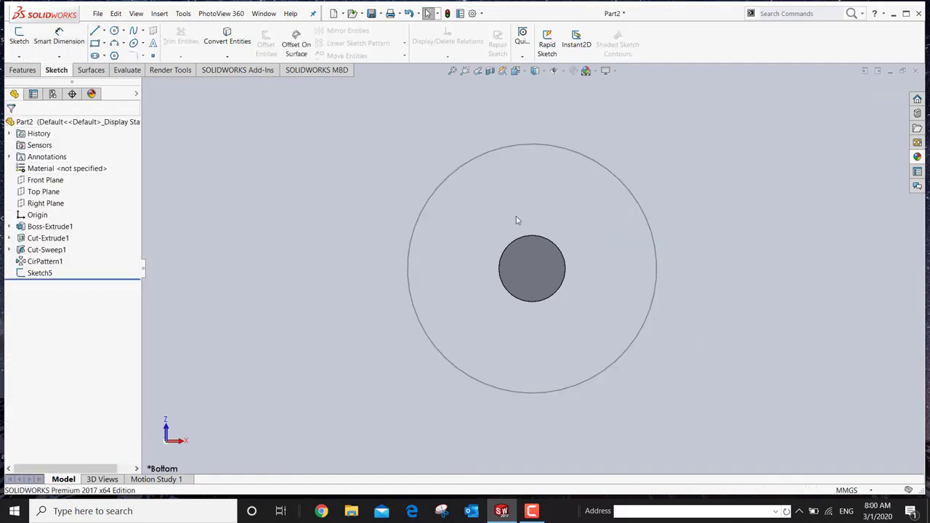
- Start a boss extrude of the 15 mm circle, 5 mm blind, with the direction reversed toward the fluted tip
scroll(419, 239, up, 4)
middle_drag(382, 225, 434, 290)
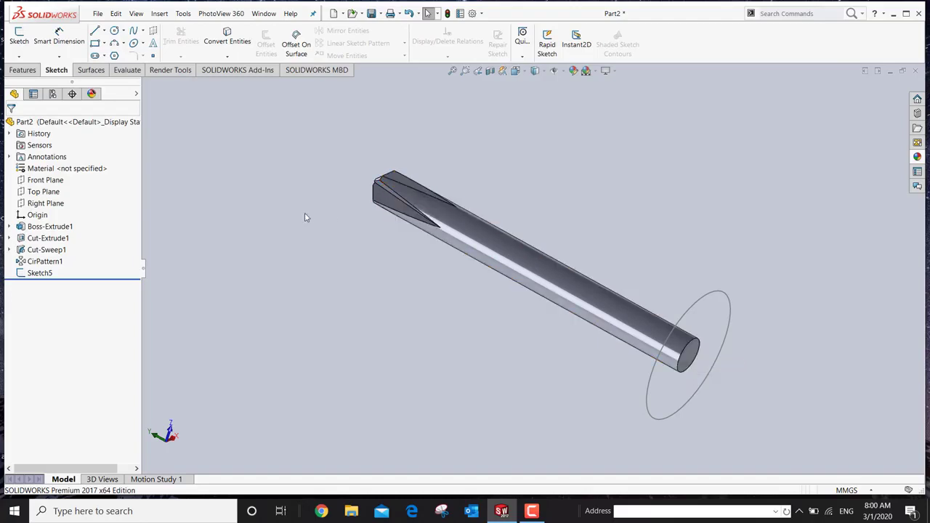
click(22, 71)
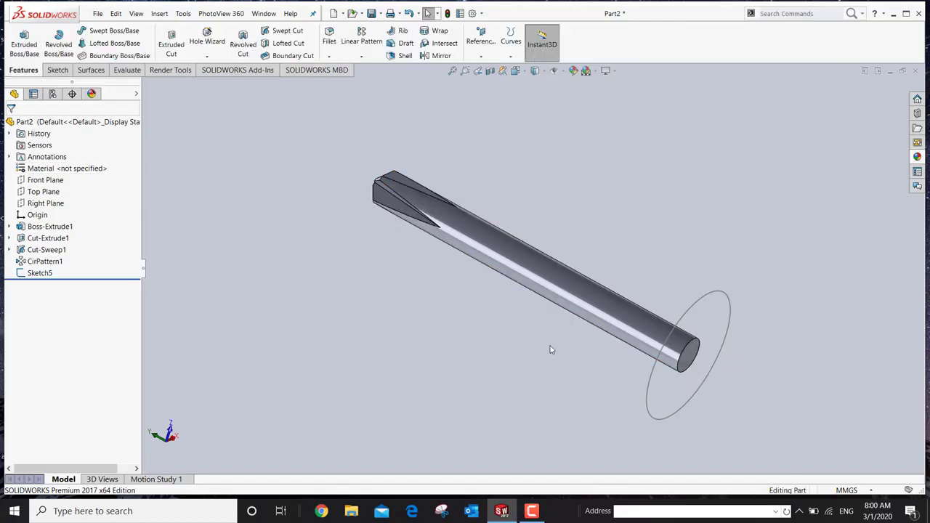
click(40, 273)
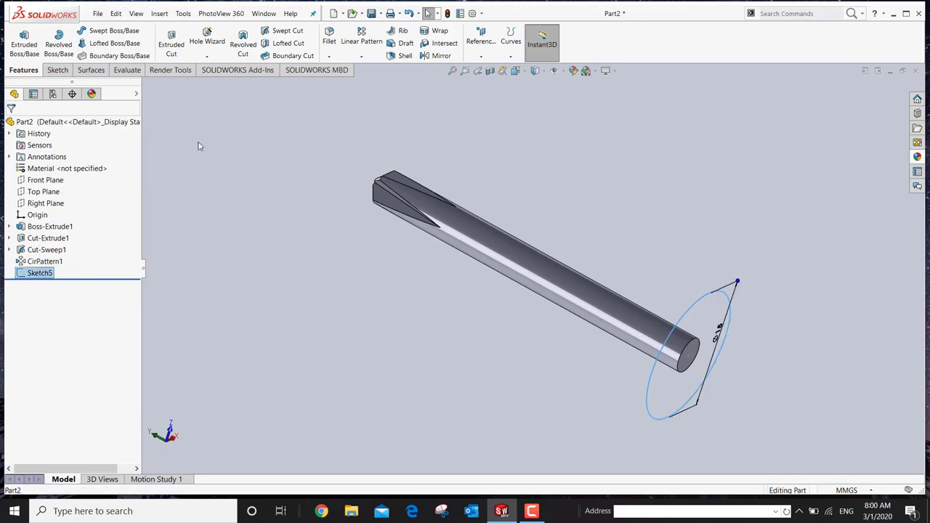
click(25, 49)
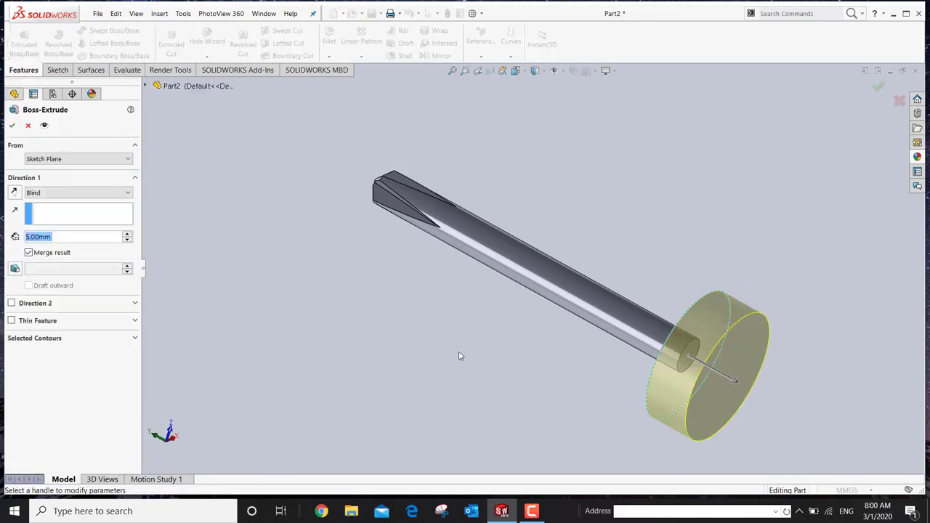
middle_drag(540, 382, 568, 393)
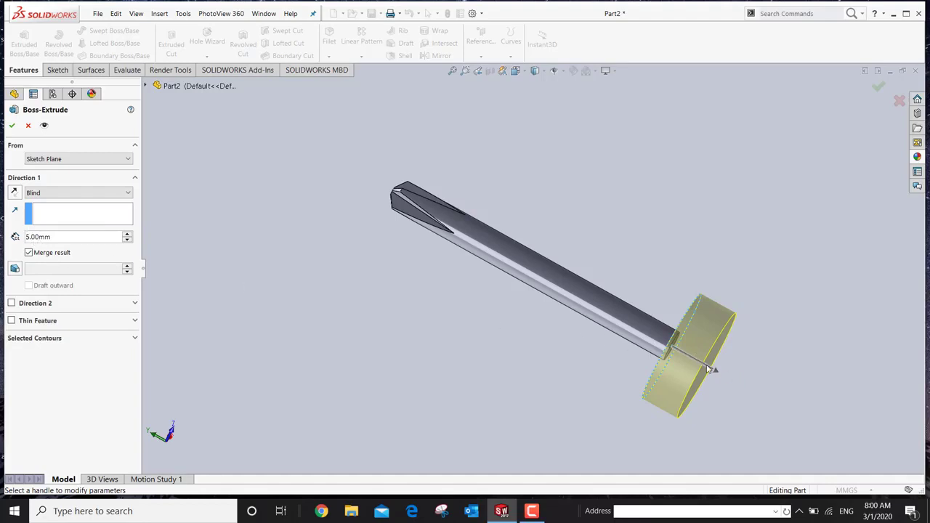
click(14, 192)
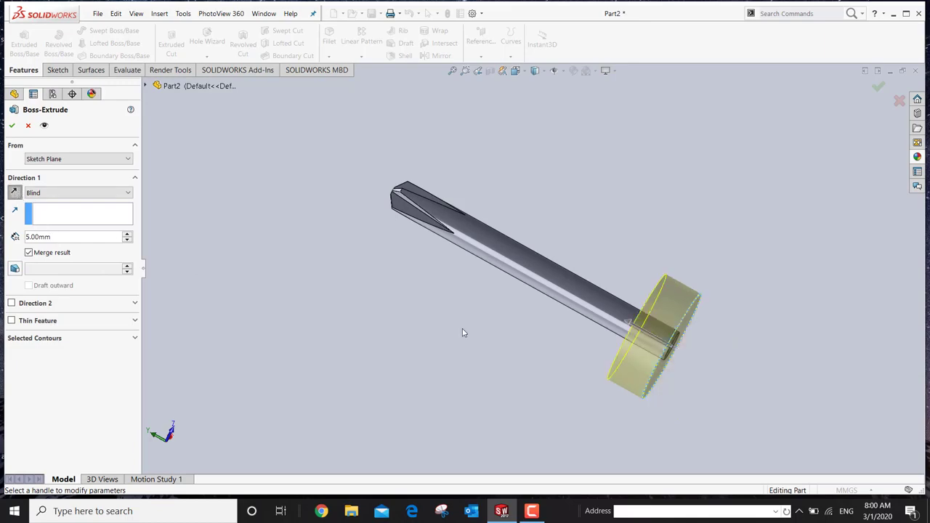
- Add a second blind extrude direction with a depth of 40 mm, away from the fluted tip, and finish the handle extrude
click(12, 304)
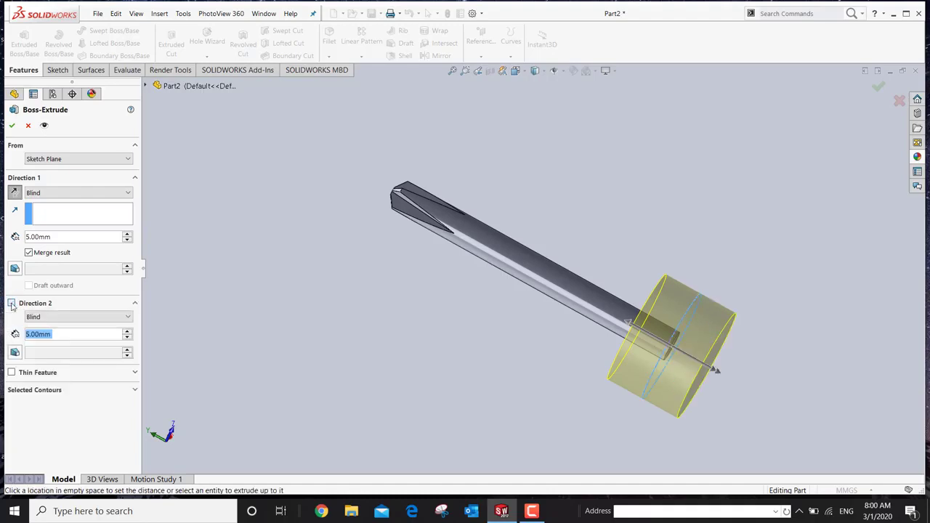
drag(55, 338, 23, 327)
text(40)
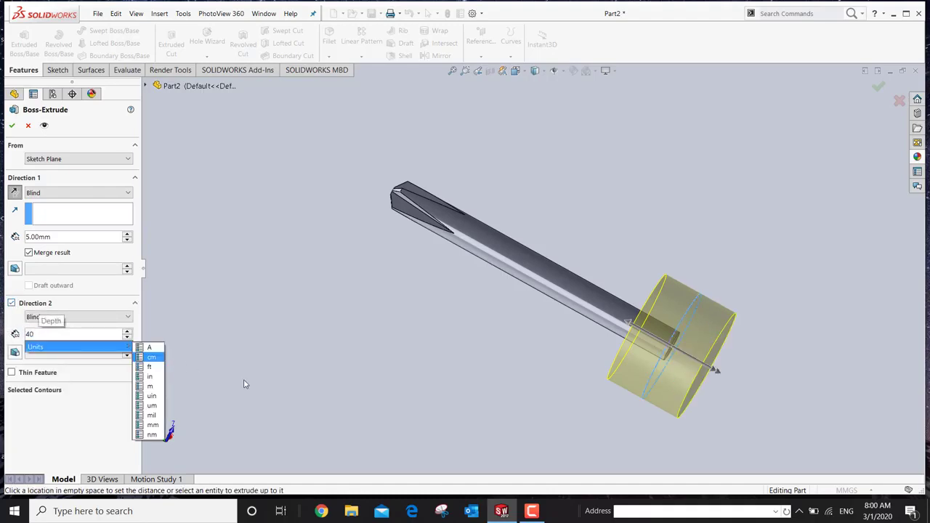
key(Return)
scroll(378, 388, up, 3)
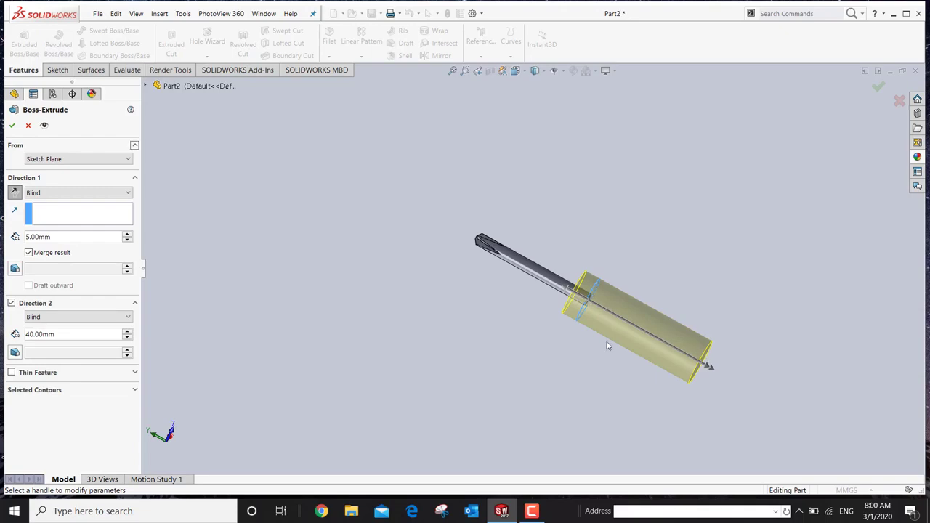
click(11, 125)
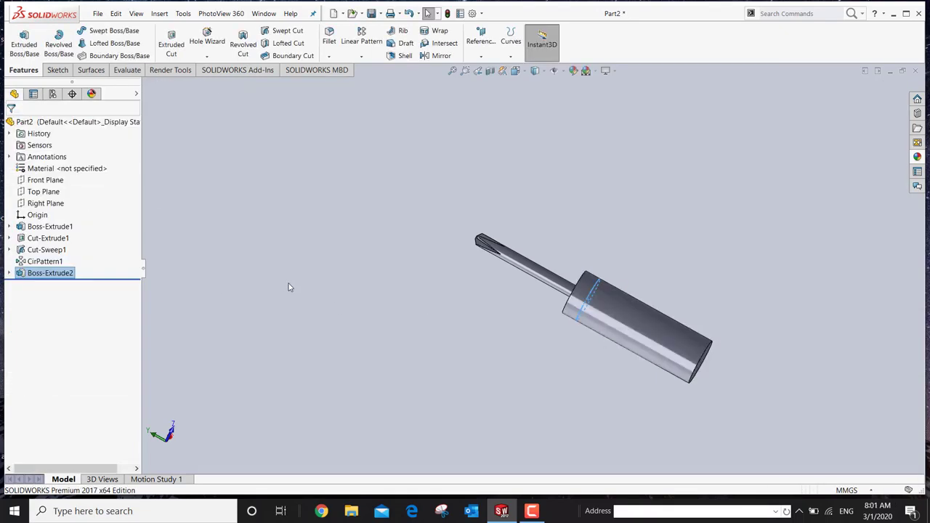
- Show the part in the Front view and widen the Front Plane's border on both sides so it extends beyond the handle
middle_drag(399, 307, 562, 289)
mouse_move(617, 234)
middle_down()
mouse_move(675, 237)
mouse_move(644, 133)
mouse_move(652, 203)
mouse_move(630, 236)
middle_up()
scroll(624, 234, down, 3)
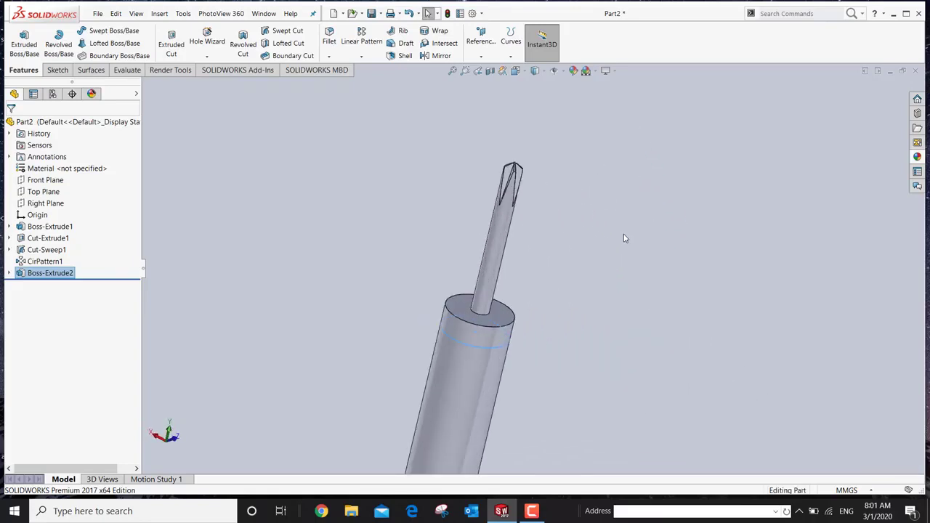
scroll(623, 234, up, 5)
key(ctrl+1)
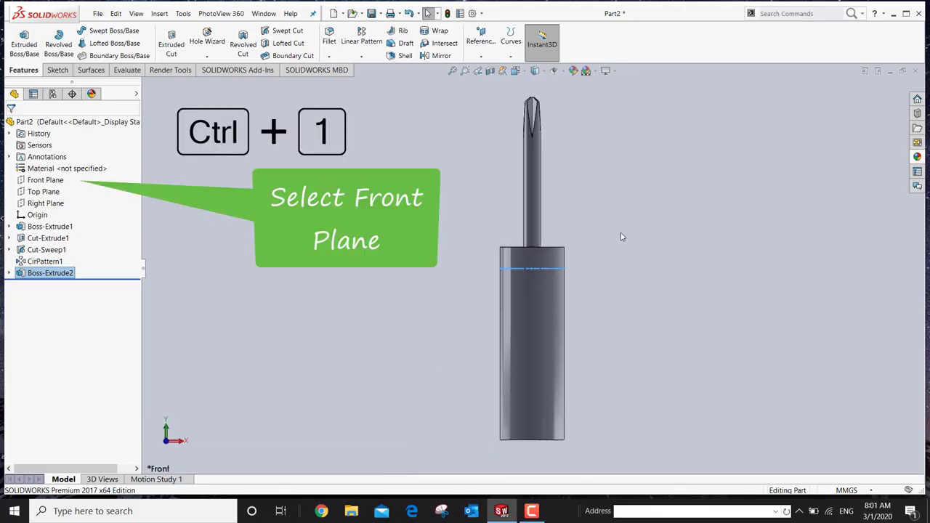
click(36, 180)
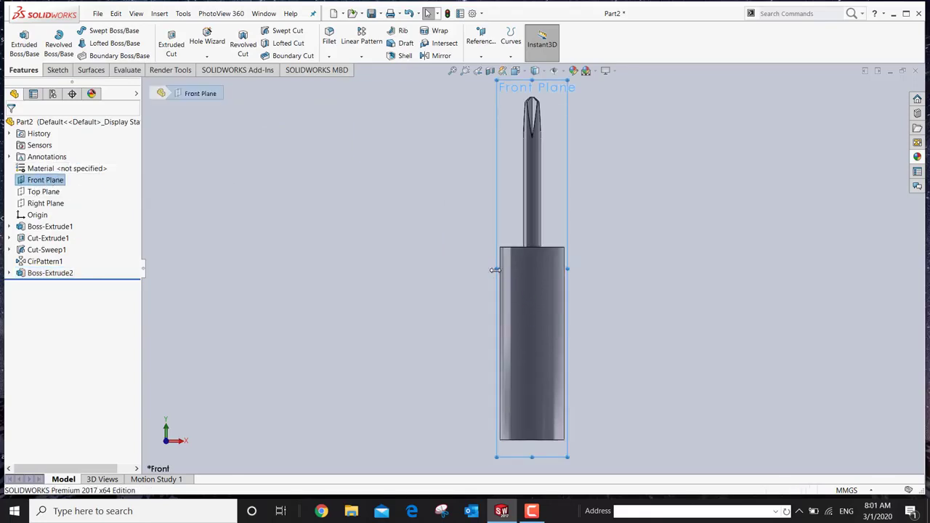
drag(495, 270, 441, 269)
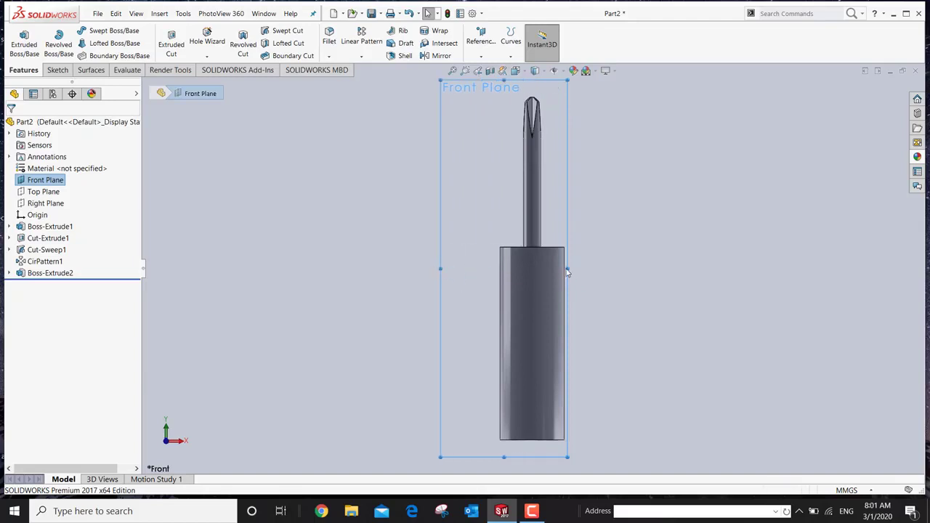
drag(568, 271, 627, 269)
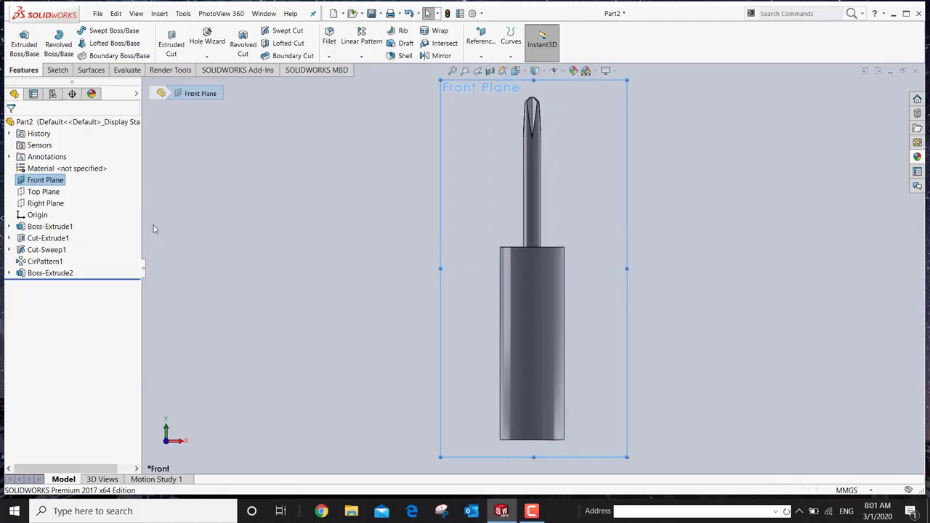
- Sketch on the Front Plane a three-point arc on the handle's left edge, starting level with the origin, about 11.25 mm across and 7.96 mm in radius, bulging inward
click(43, 180)
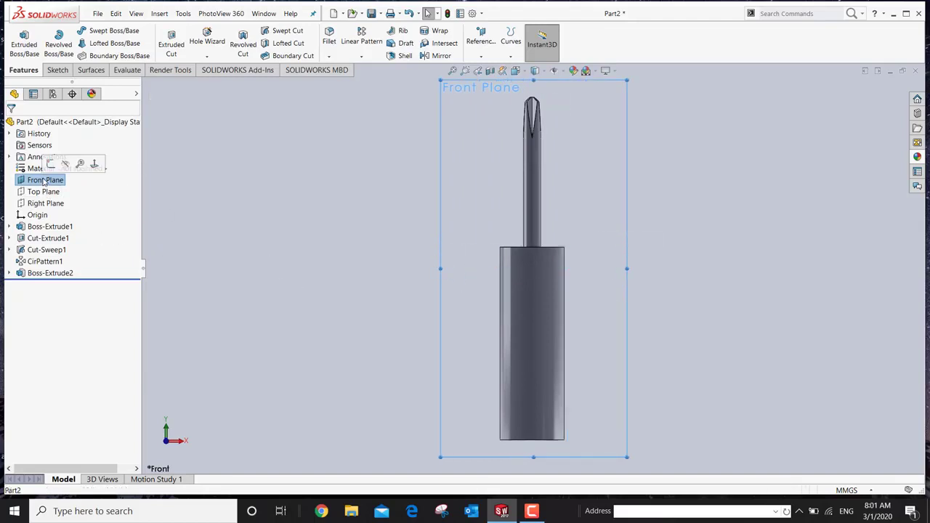
click(51, 164)
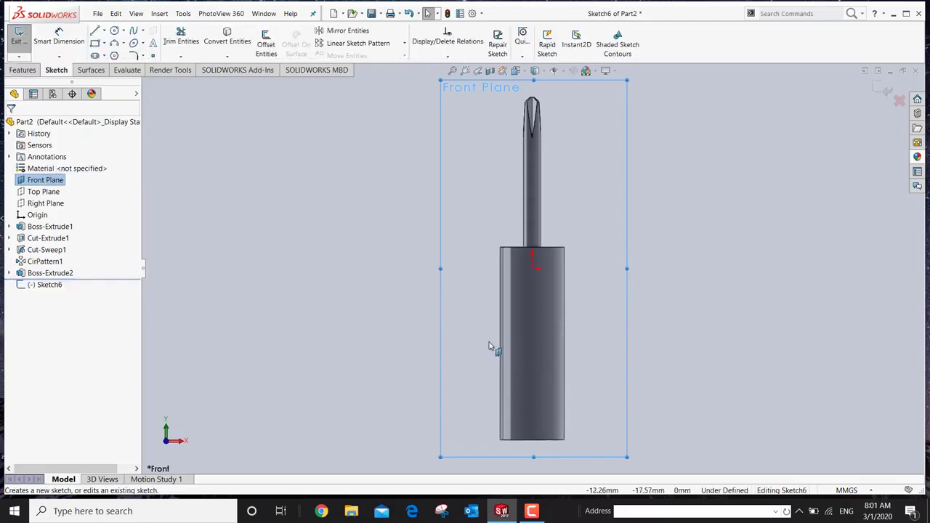
scroll(509, 300, down, 2)
scroll(567, 280, down, 2)
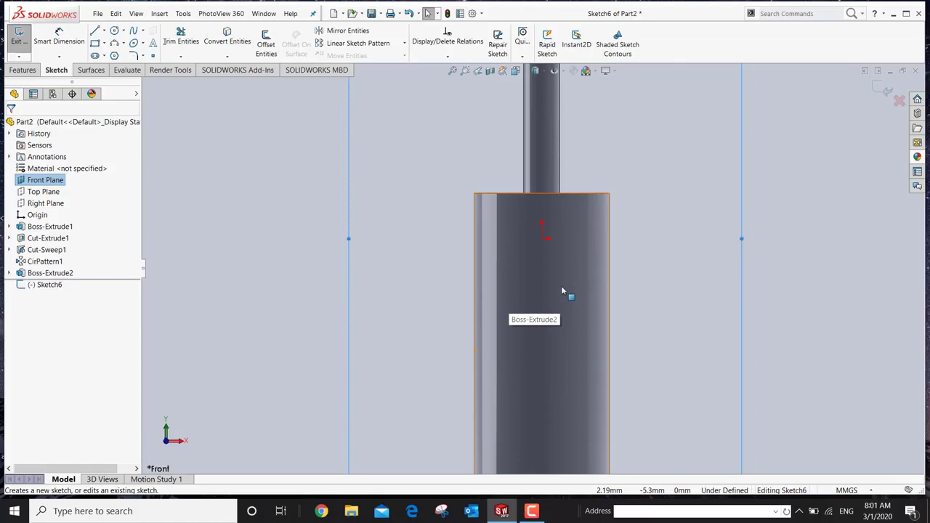
scroll(560, 291, up, 2)
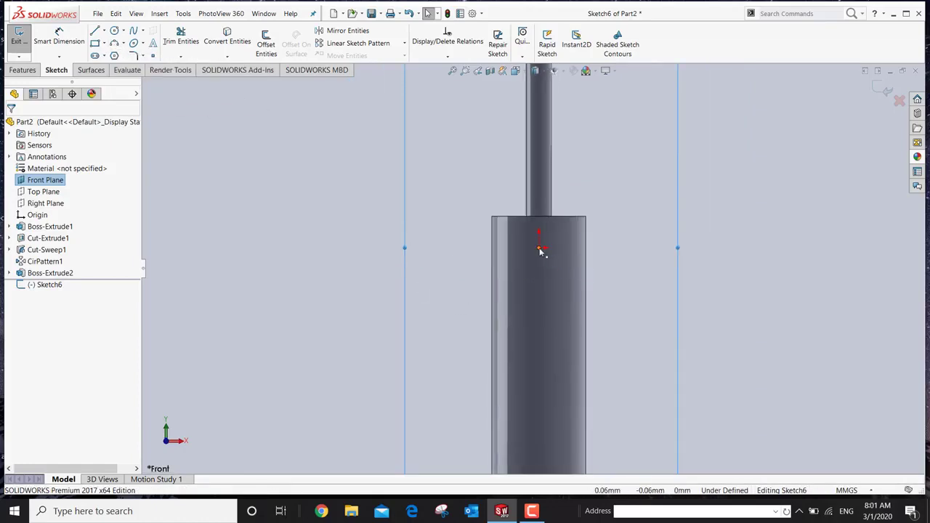
scroll(541, 256, down, 1)
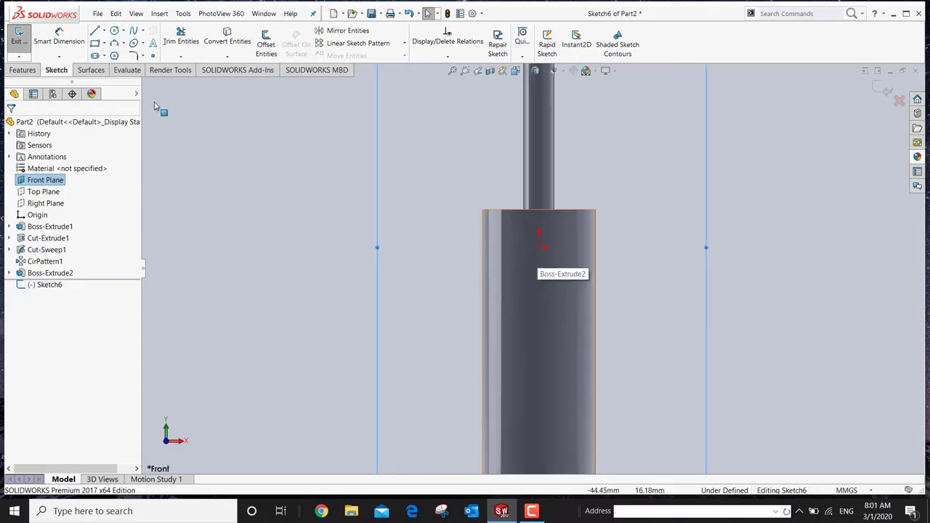
click(114, 43)
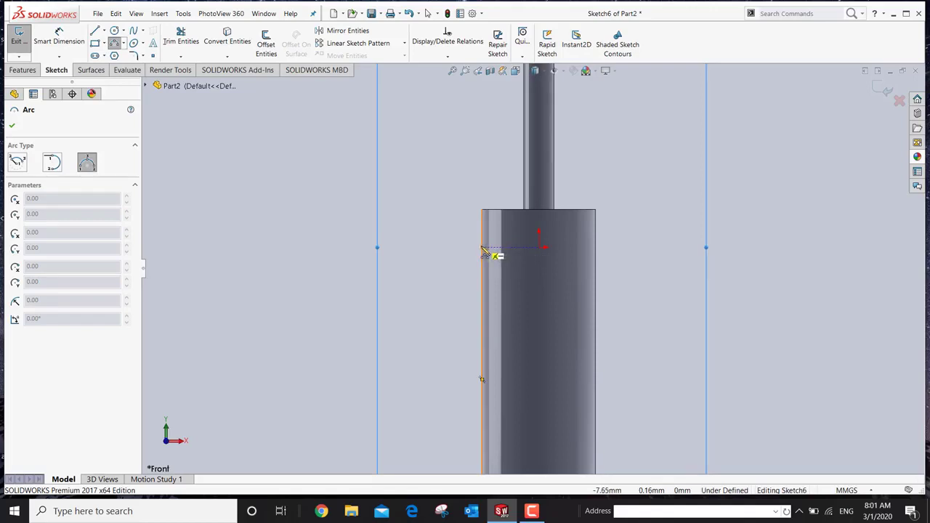
click(484, 251)
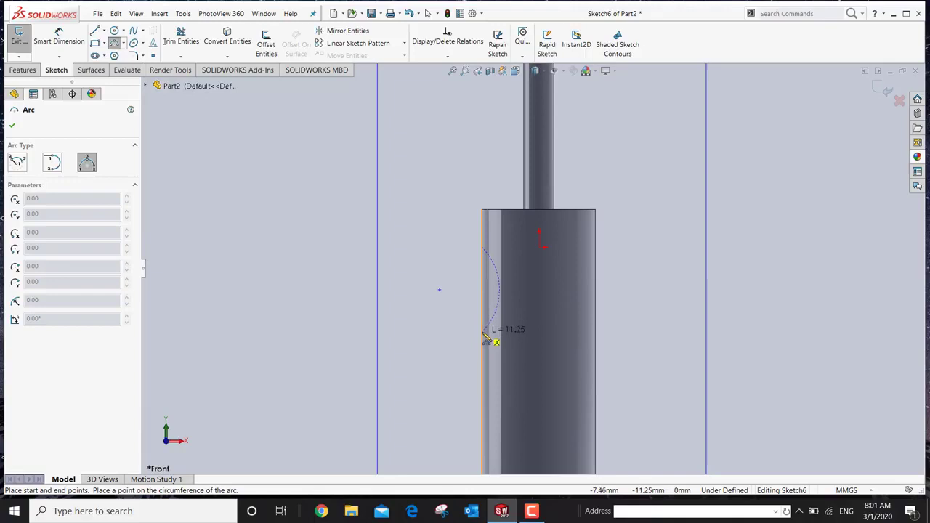
click(485, 334)
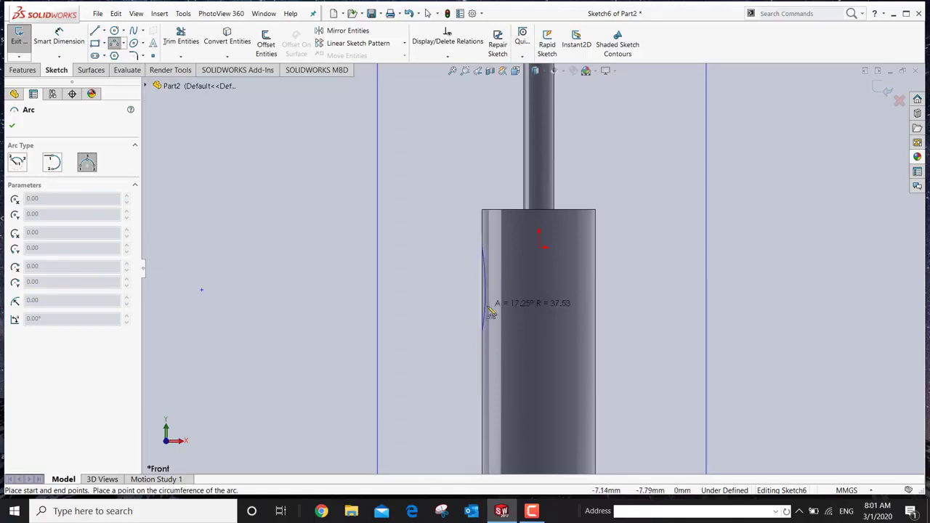
click(498, 311)
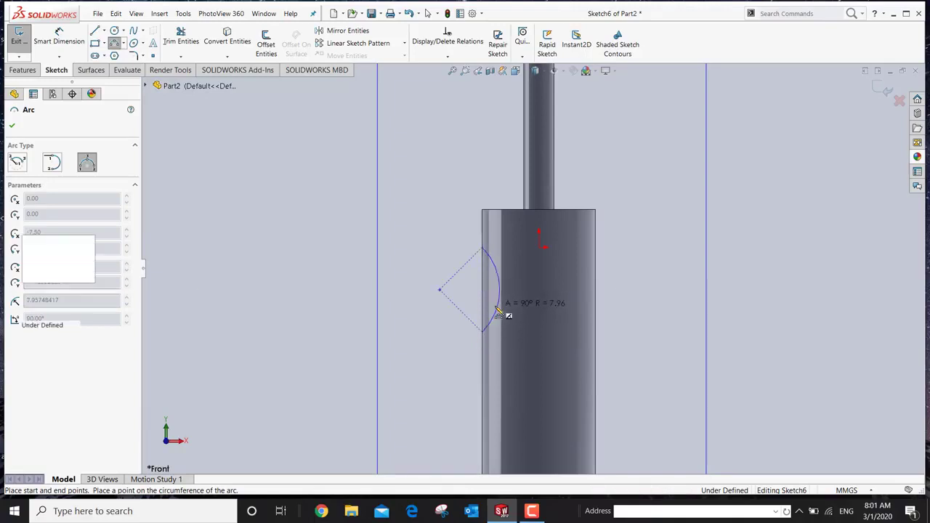
- Dimension the arc's radius as 8 mm
click(59, 35)
click(500, 293)
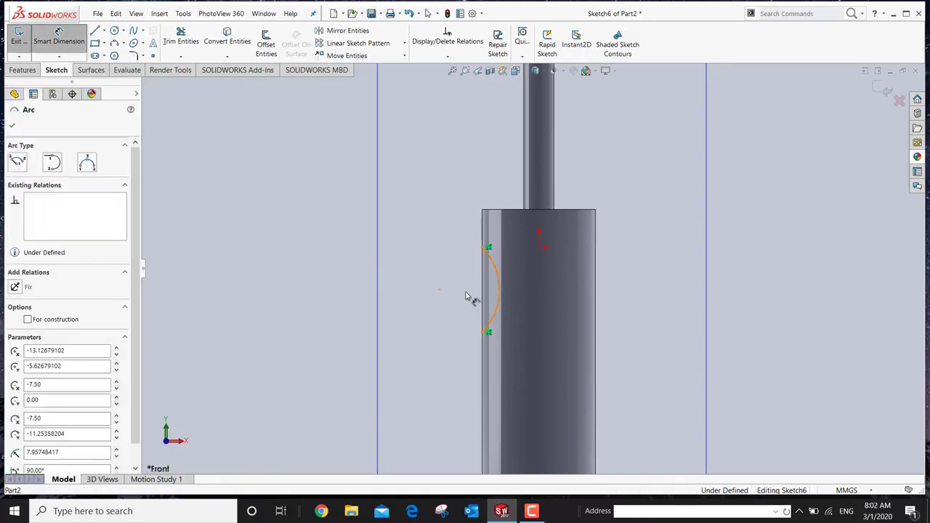
click(428, 305)
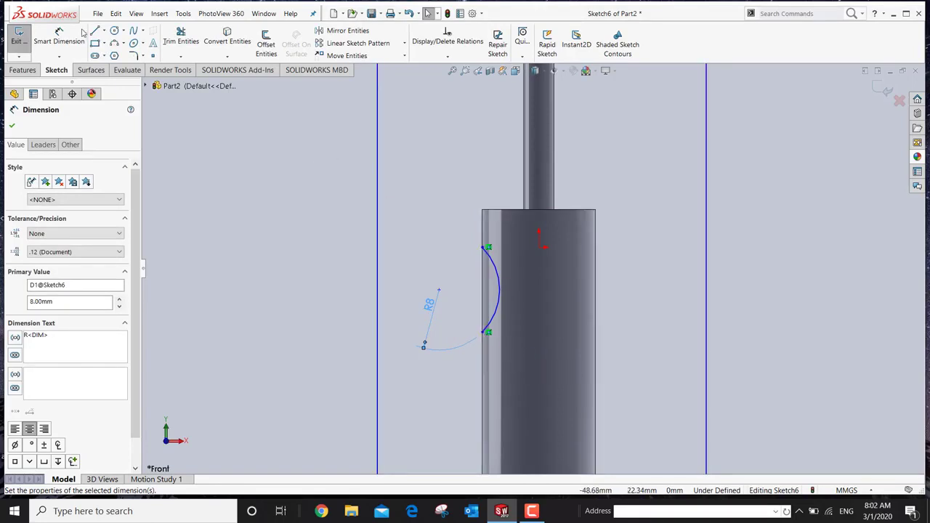
- Dimension the vertical distance from the arc's upper endpoint to the handle's upper left corner as 3 mm
click(59, 37)
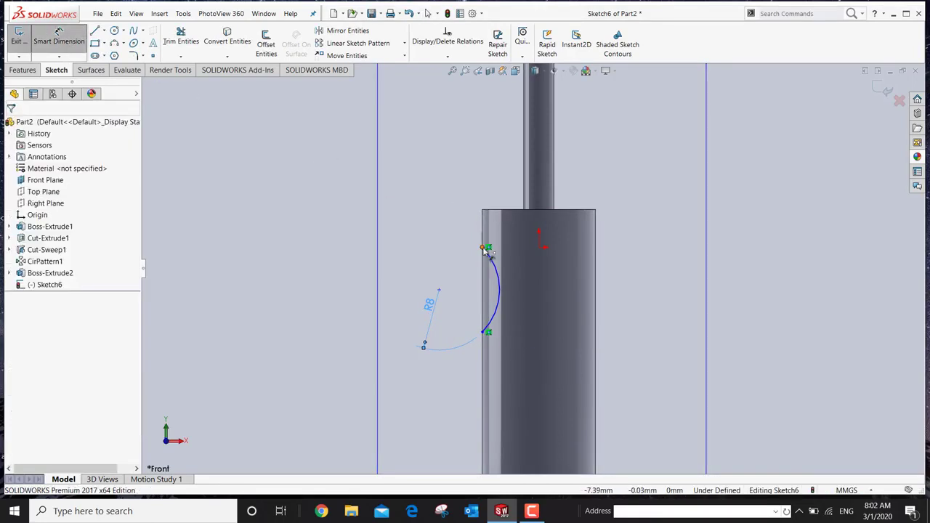
click(485, 249)
click(482, 212)
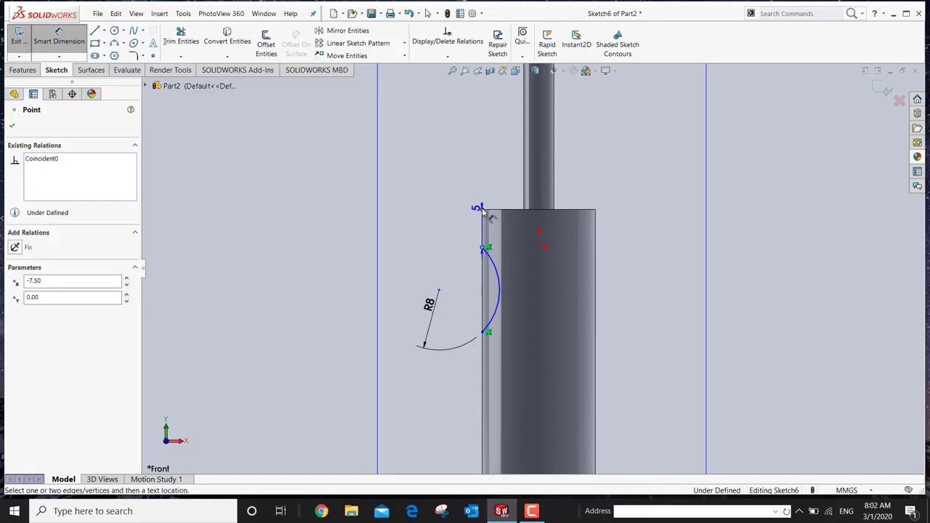
click(427, 216)
text(3)
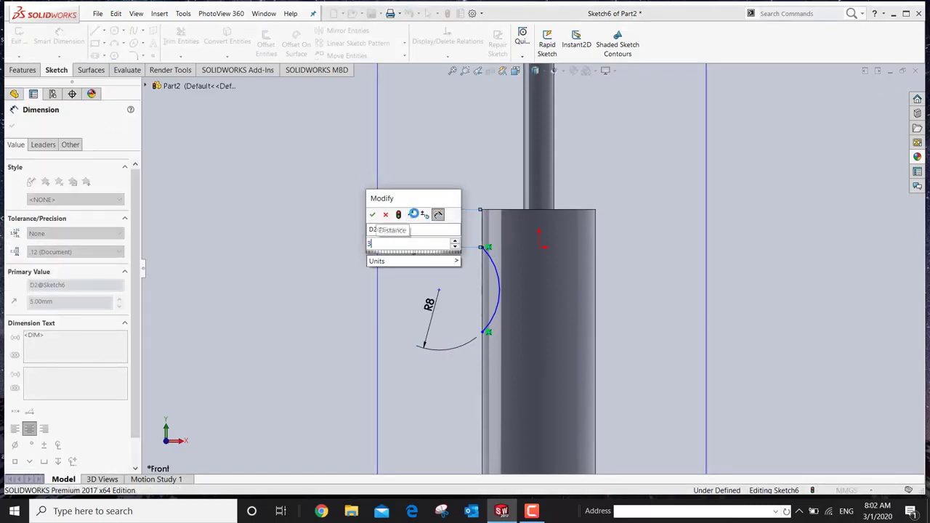
key(Return)
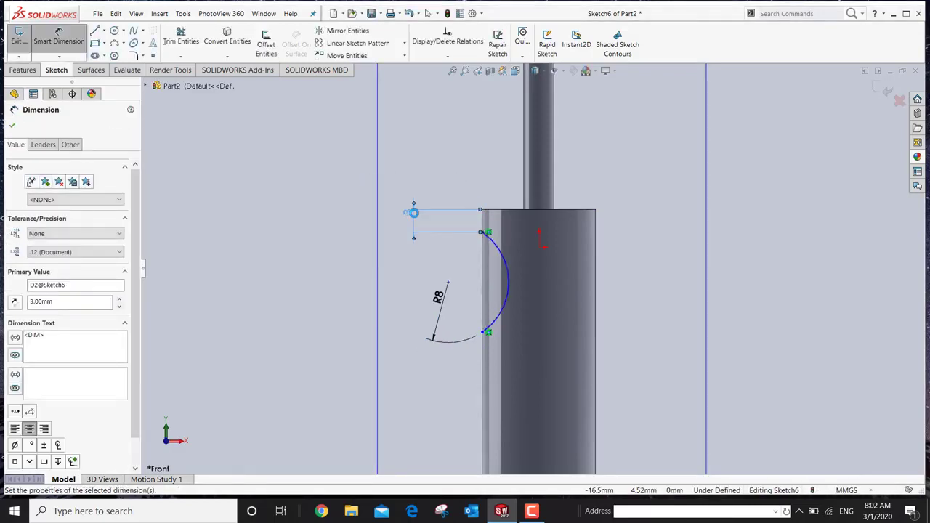
click(11, 126)
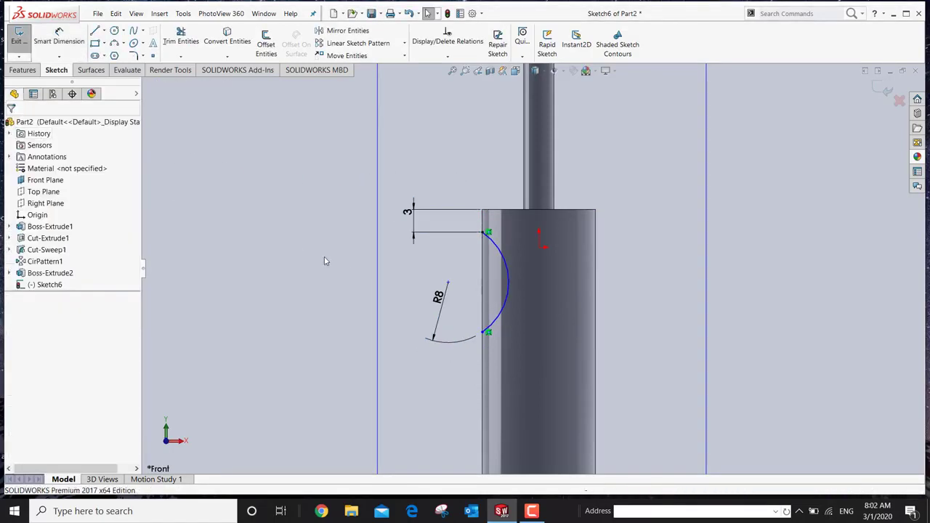
- Close the arc profile outside the handle with three lines: two horizontals about 8.55 mm long joined by a vertical about 13.25 mm long
click(94, 33)
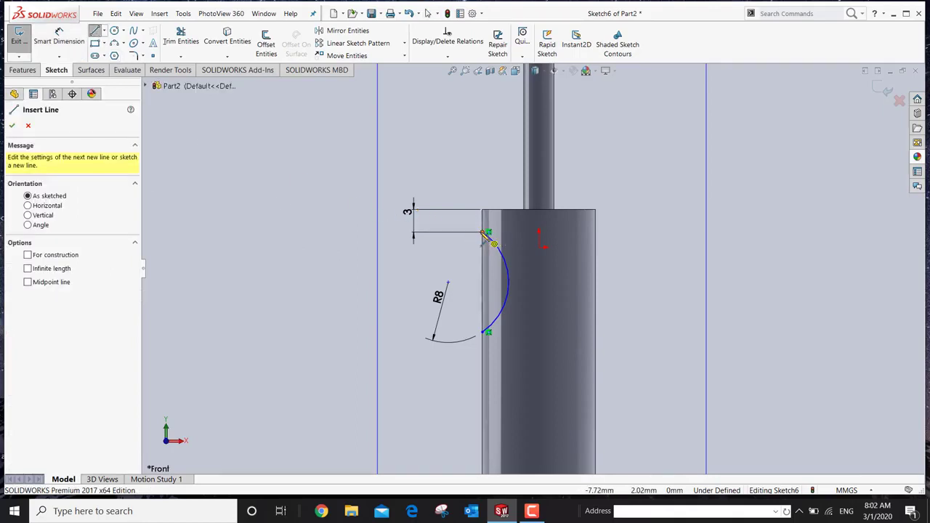
click(485, 233)
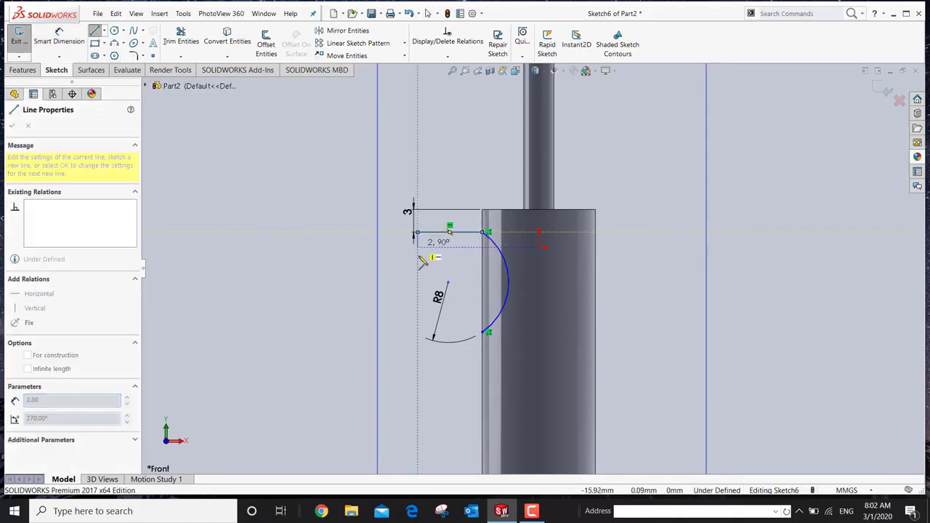
click(416, 233)
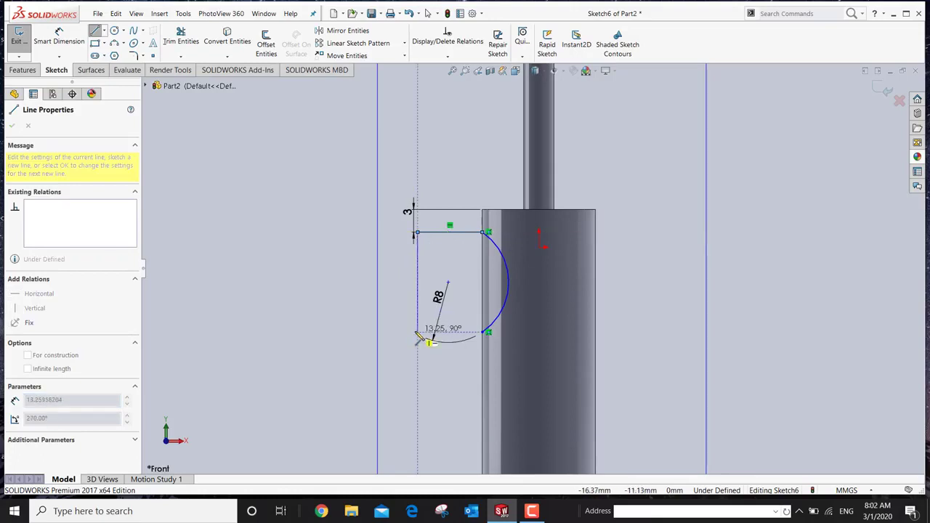
click(417, 333)
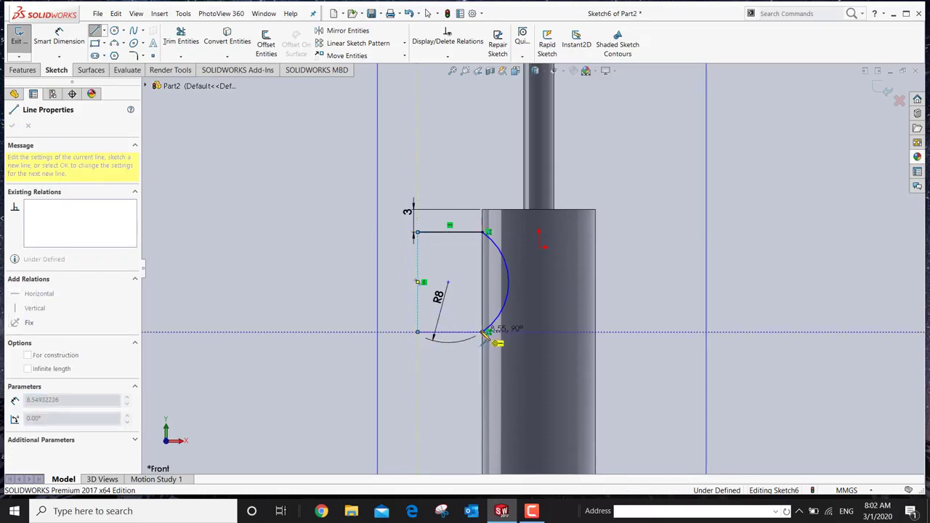
click(485, 333)
right_click(485, 334)
click(514, 340)
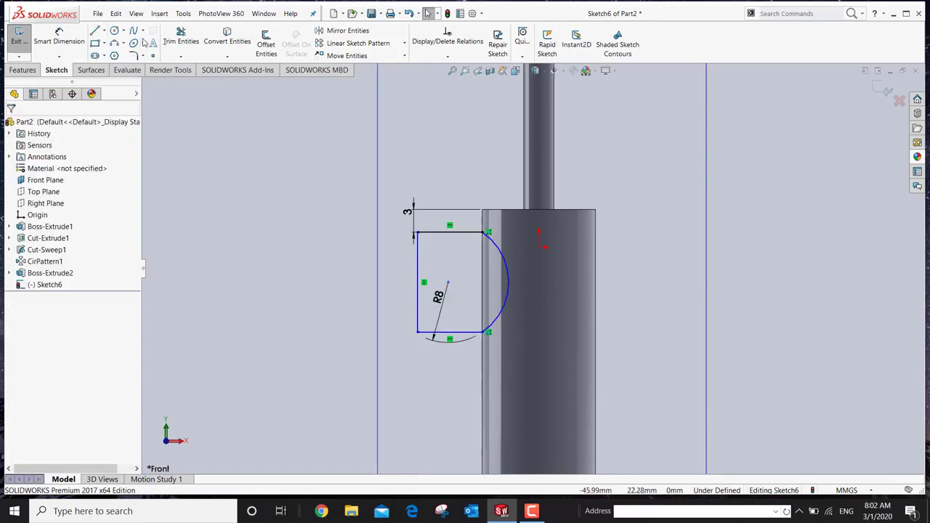
- Draw a vertical centerline from the origin down along the handle's axis, ending just below the arc profile, and exit the sketch
click(103, 33)
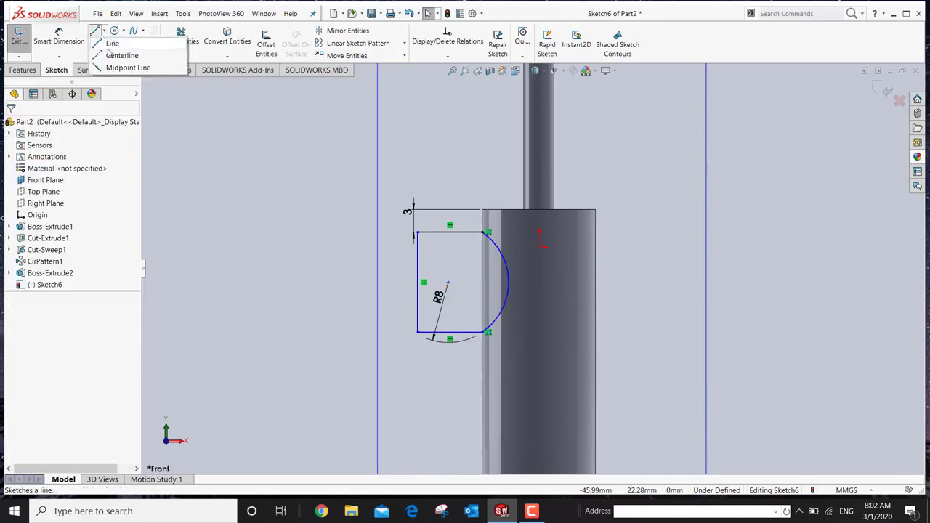
click(119, 56)
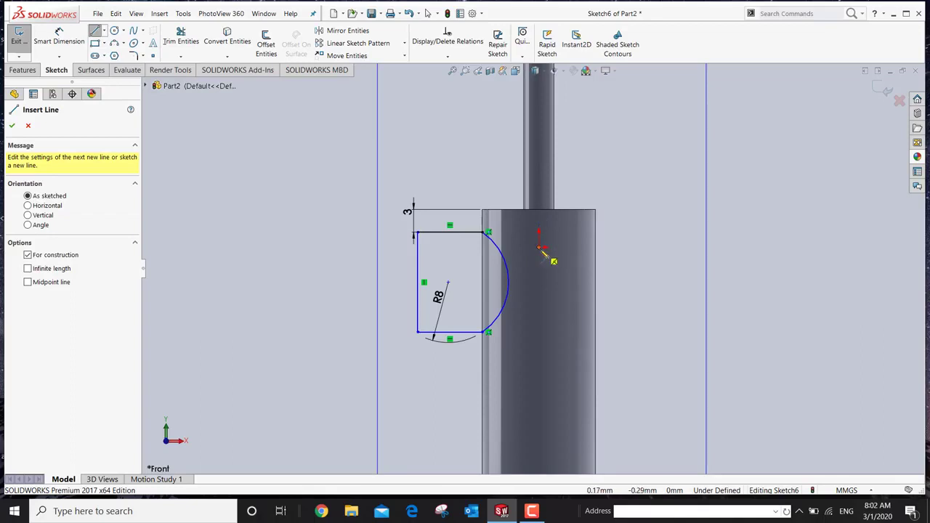
click(539, 248)
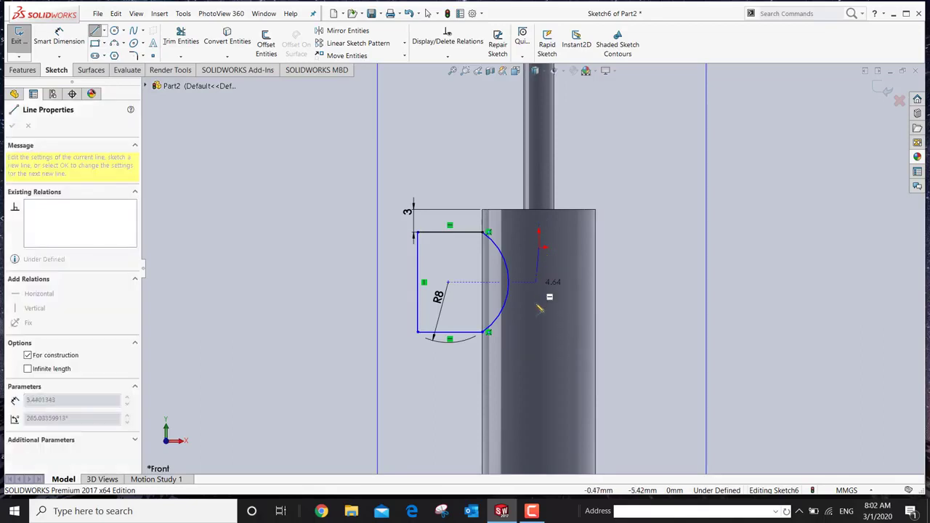
click(538, 351)
right_click(539, 351)
click(568, 359)
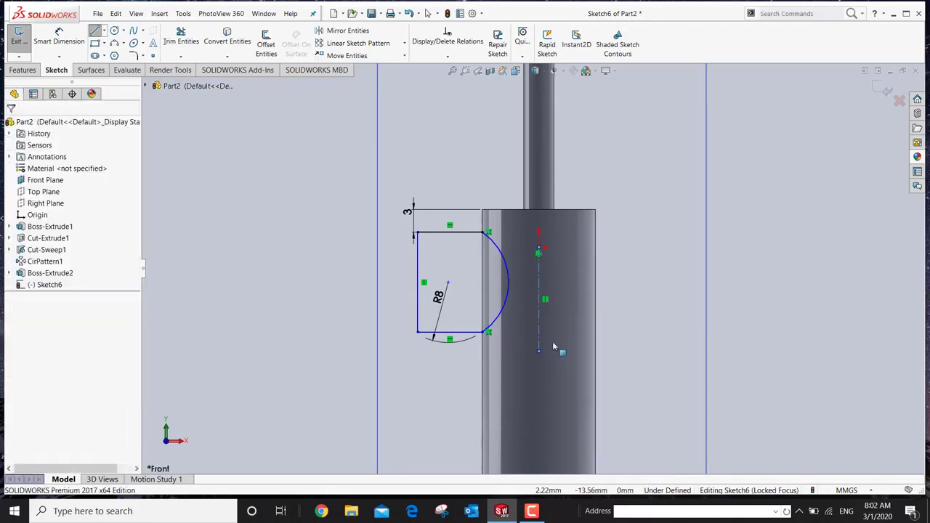
click(888, 97)
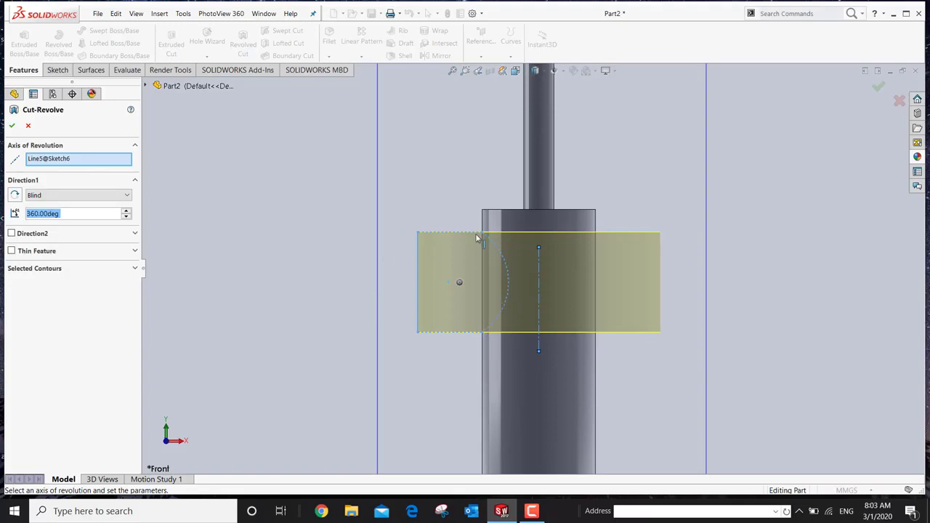
- Revolve-cut the arc profile a full 360 degrees about the vertical centerline to form the handle's groove
click(15, 126)
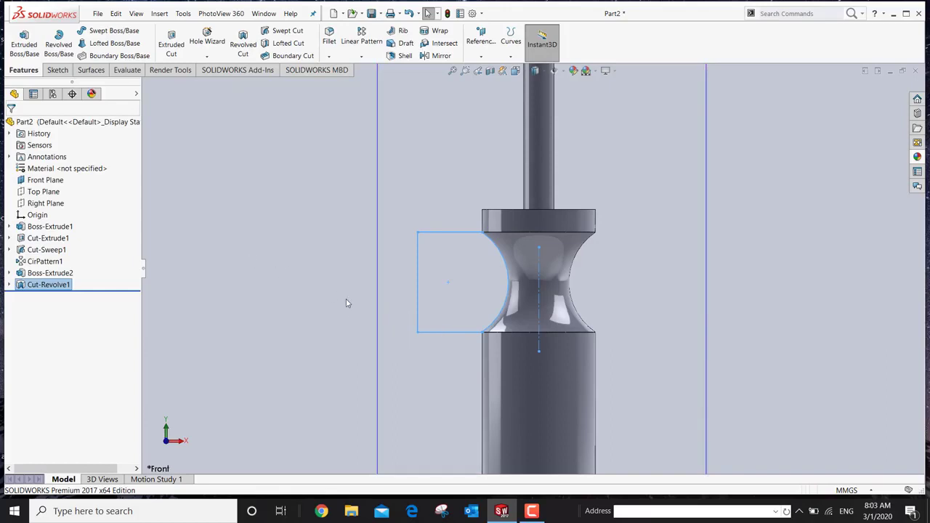
key(f)
mouse_move(326, 308)
middle_down()
mouse_move(472, 337)
mouse_move(467, 327)
mouse_move(320, 307)
middle_up()
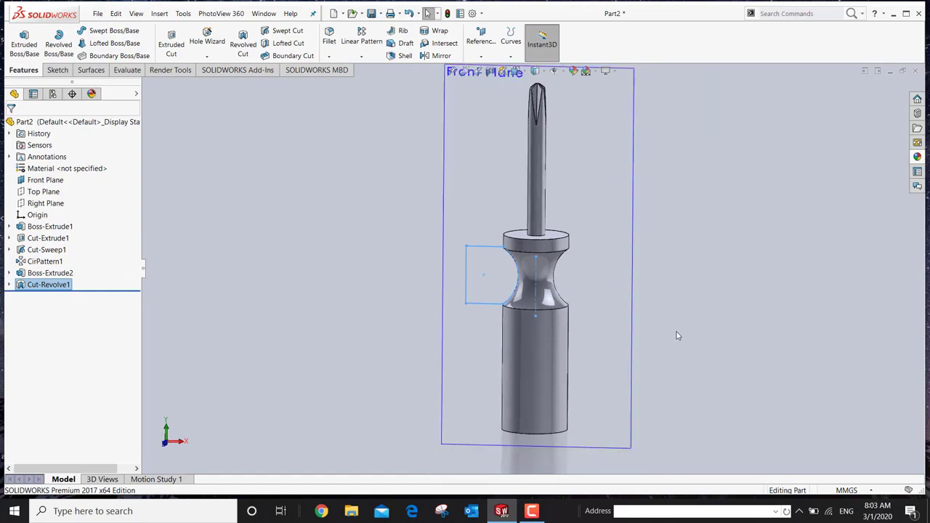
- Sketch a three-point spline on the Front Plane, bulging about 7.5 mm outward from the handle's lower left corner and ending about 22 mm higher on its left edge
key(ctrl+1)
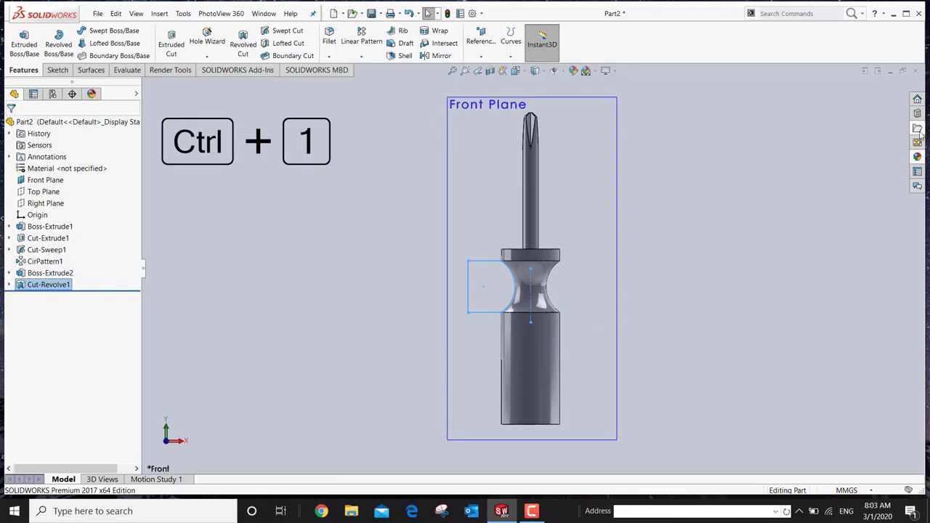
click(61, 70)
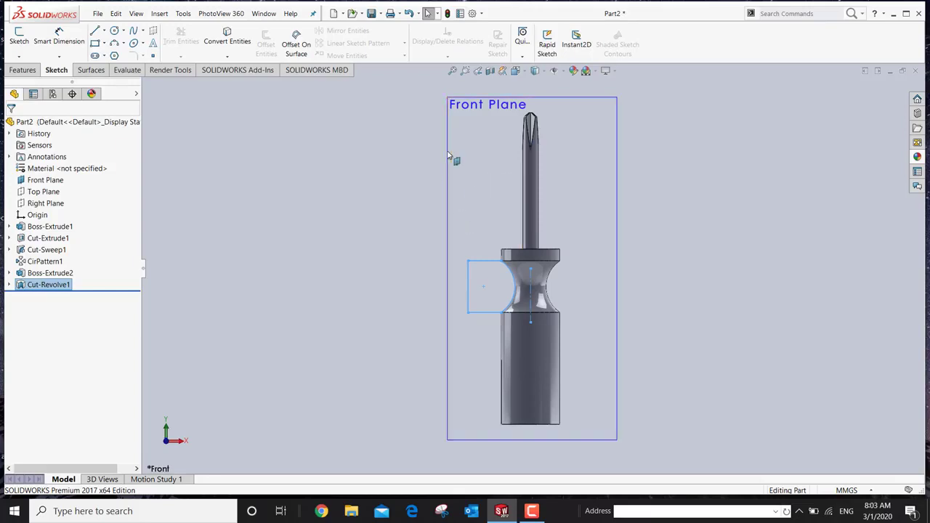
click(462, 206)
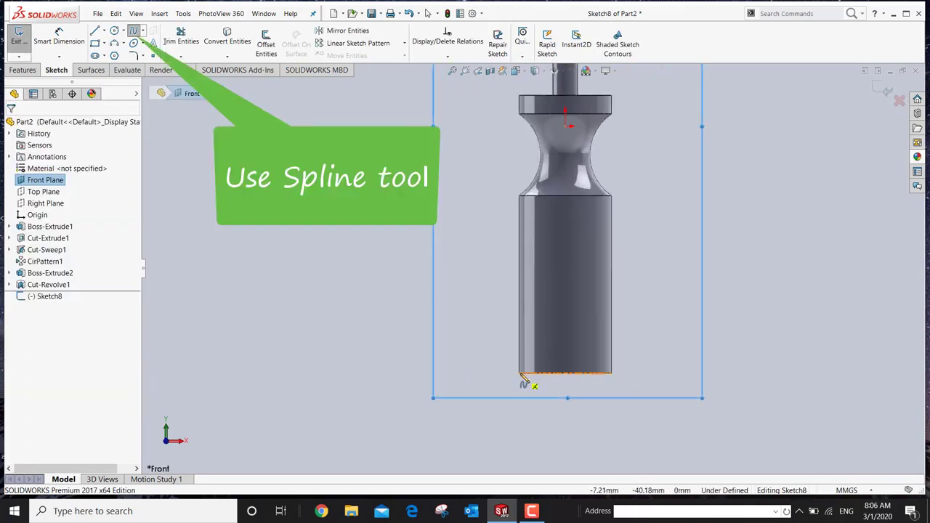
click(518, 372)
click(473, 317)
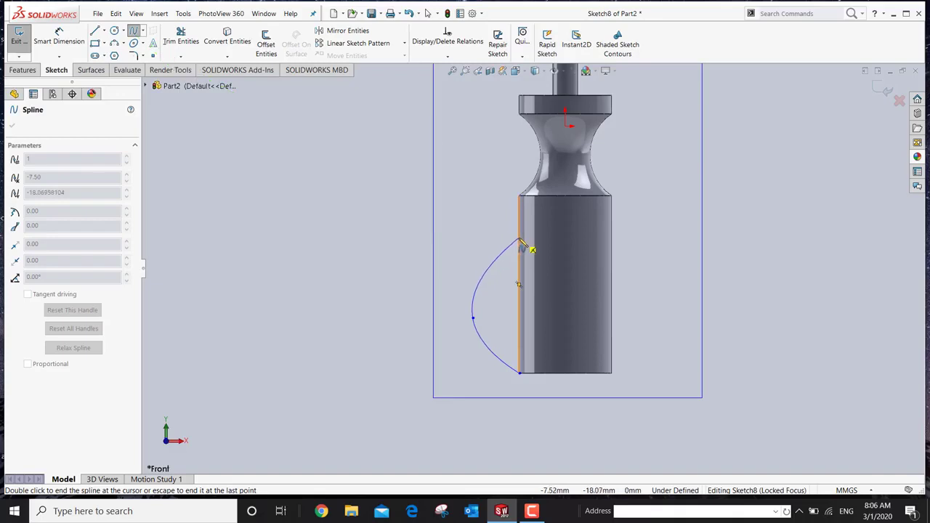
double_click(523, 240)
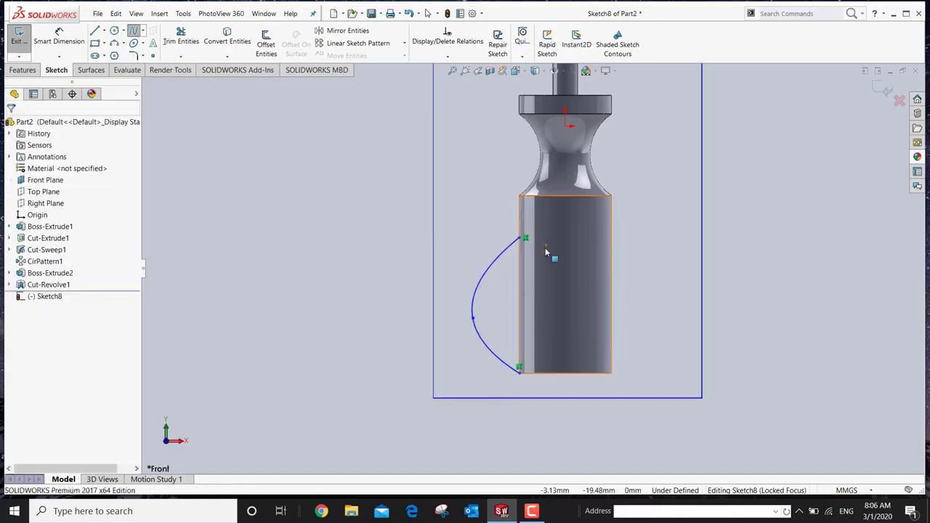
- Reshape the spline through its tangent handles into a rounded bulge, nearly horizontal at the lower end and nearly vertical where it meets the handle's side
click(473, 316)
click(474, 316)
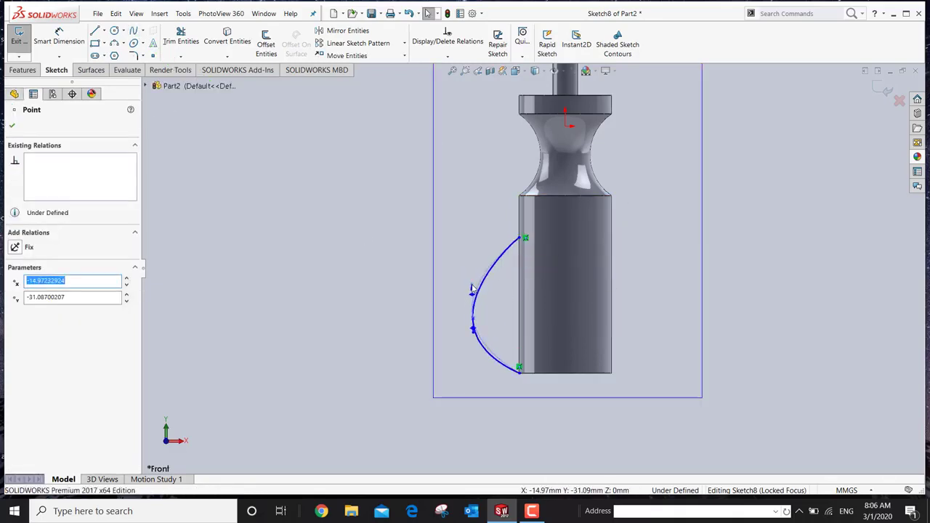
drag(475, 337, 477, 343)
drag(505, 240, 473, 287)
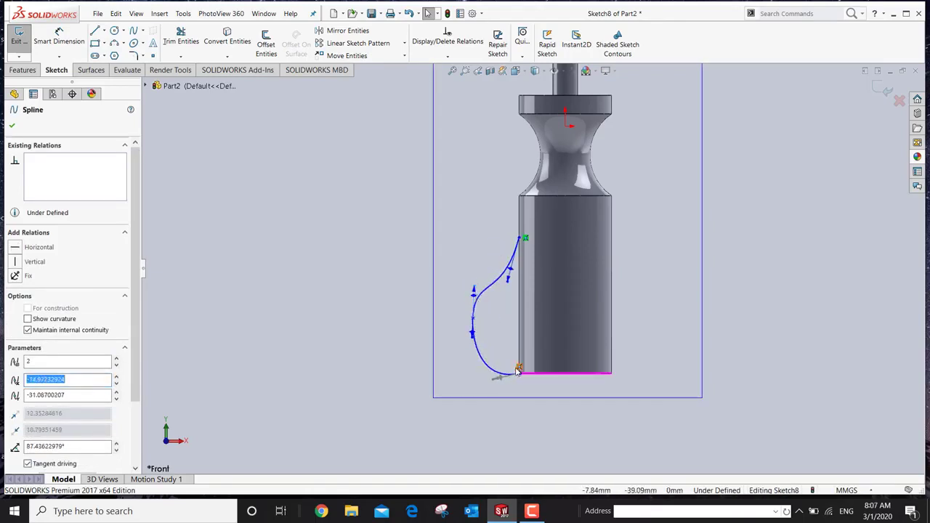
mouse_move(500, 376)
mouse_down()
mouse_move(489, 380)
mouse_move(504, 379)
mouse_up()
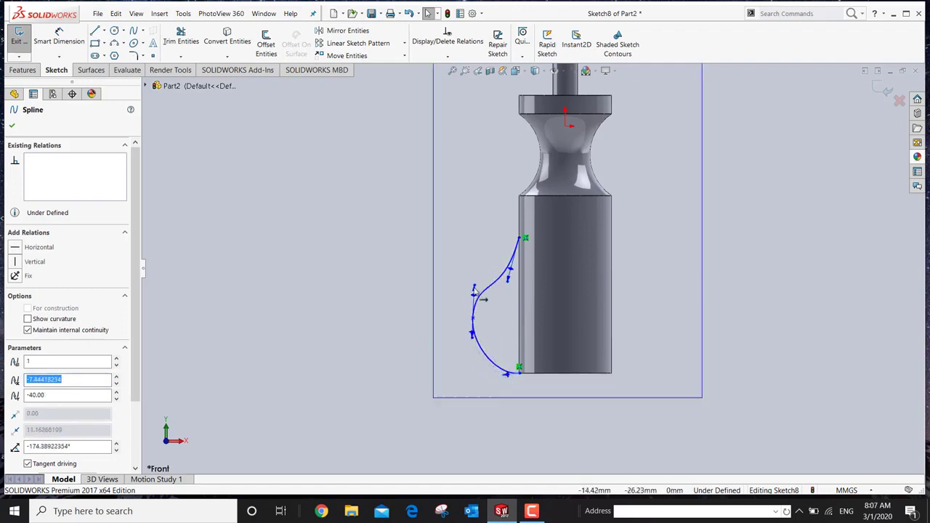
drag(475, 286, 518, 271)
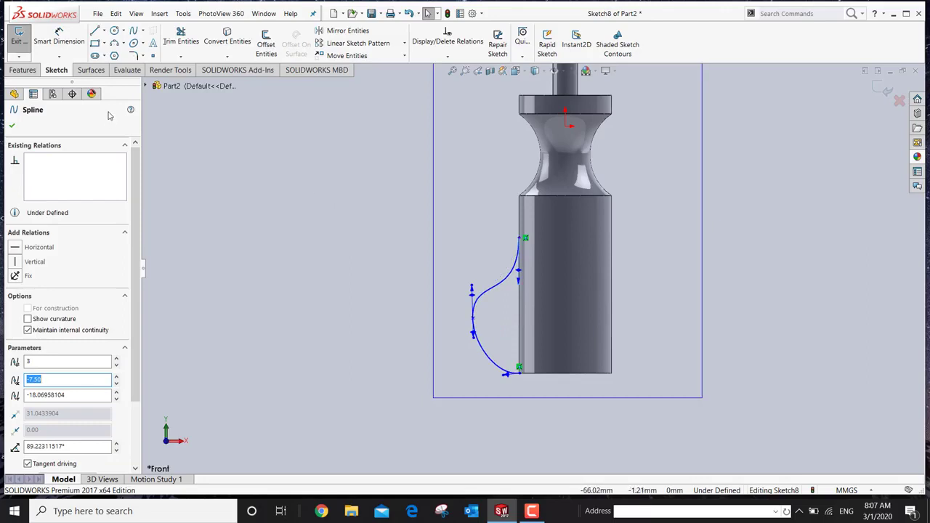
- Close the spline profile with a line about 21.93 mm long along the handle's left edge, joining the spline's two endpoints
click(96, 32)
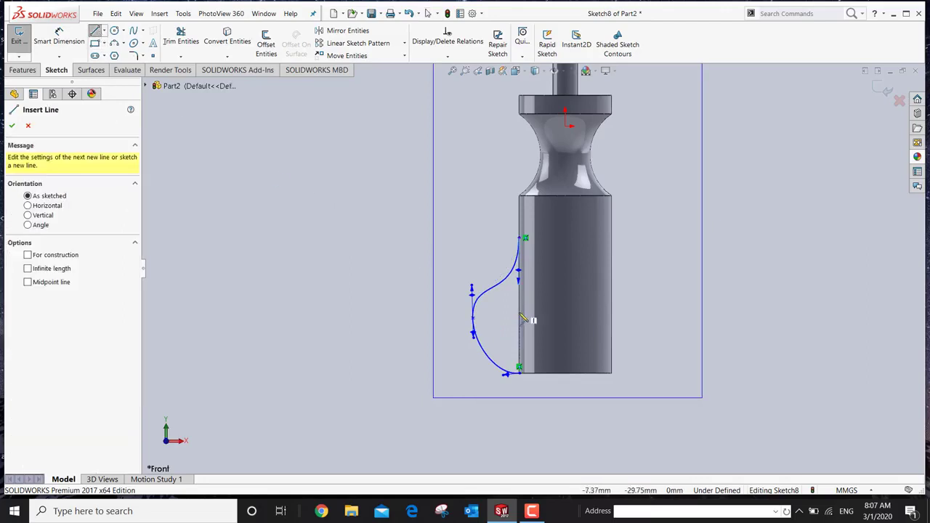
click(523, 239)
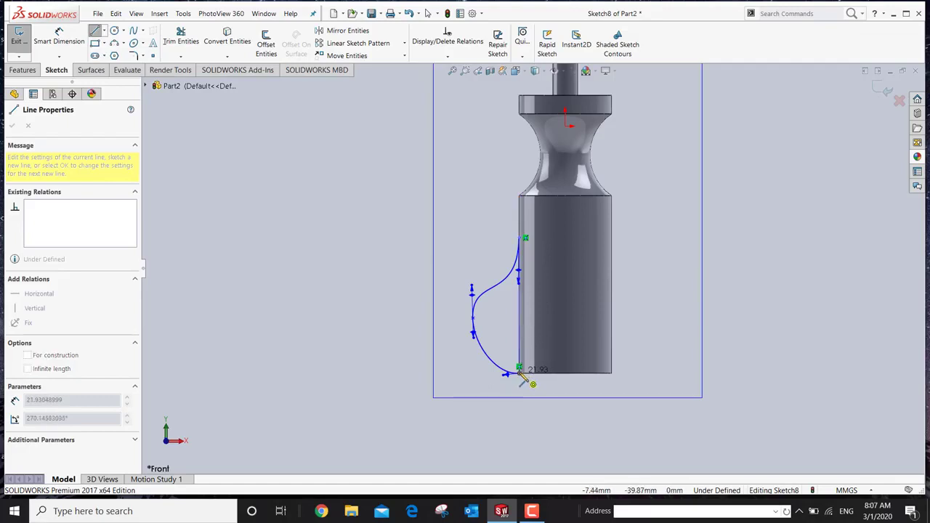
click(519, 369)
right_click(519, 369)
click(544, 378)
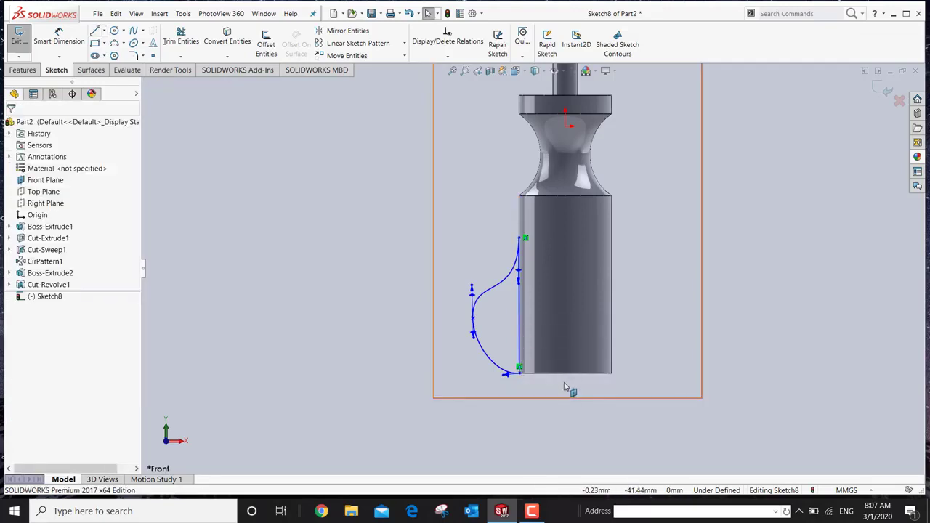
- Draw a vertical centerline about 26.9 mm long on the handle's axis, starting just below the handle and aligned with the origin, and exit the sketch
click(103, 31)
click(118, 56)
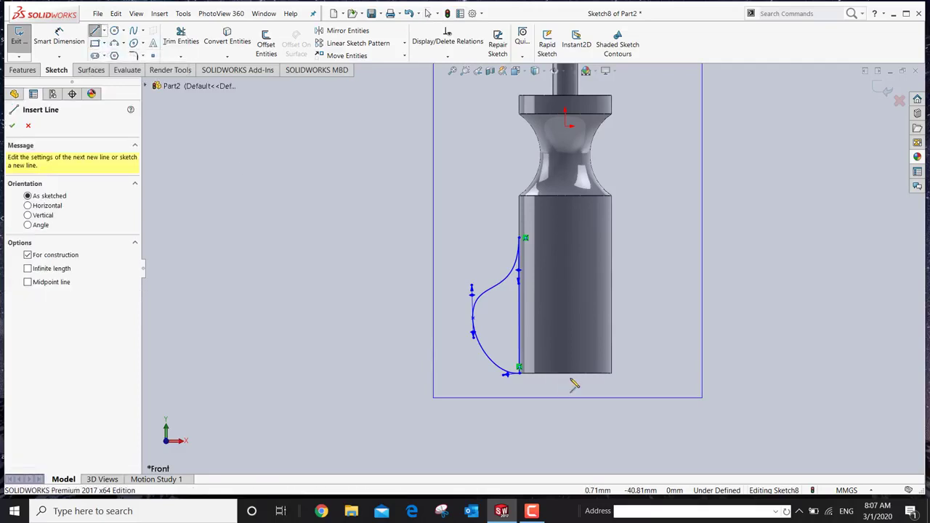
click(565, 385)
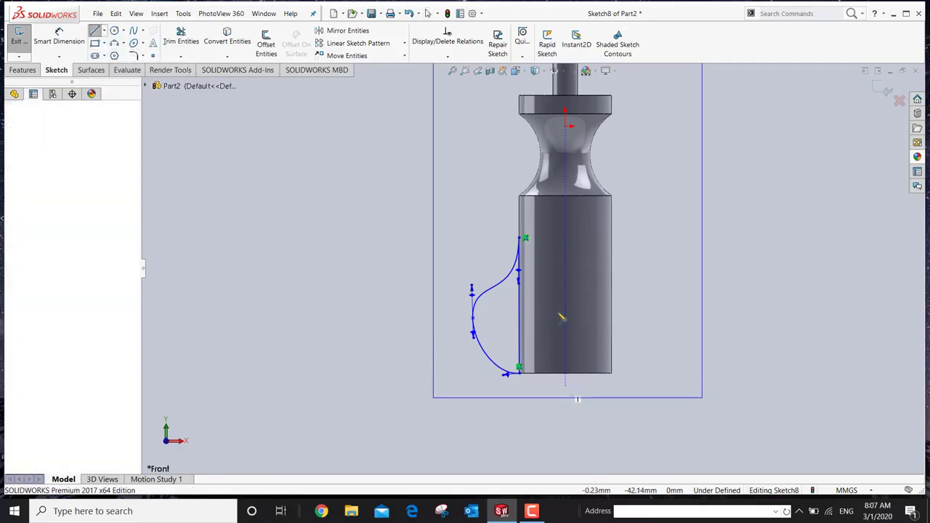
click(566, 229)
right_click(571, 229)
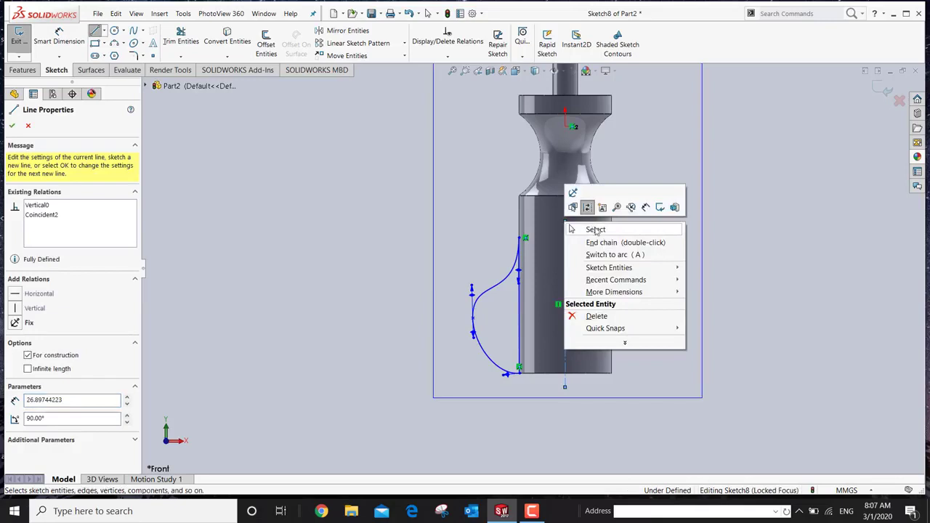
click(595, 230)
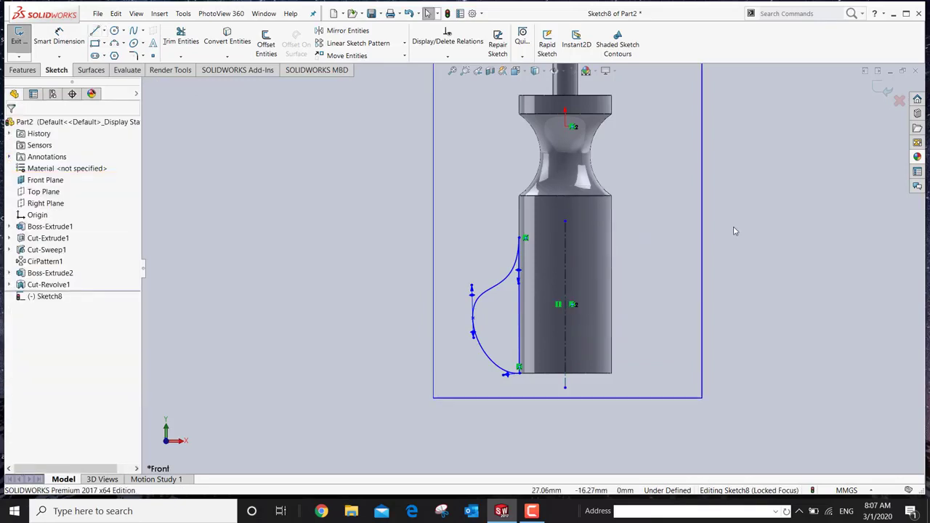
click(886, 91)
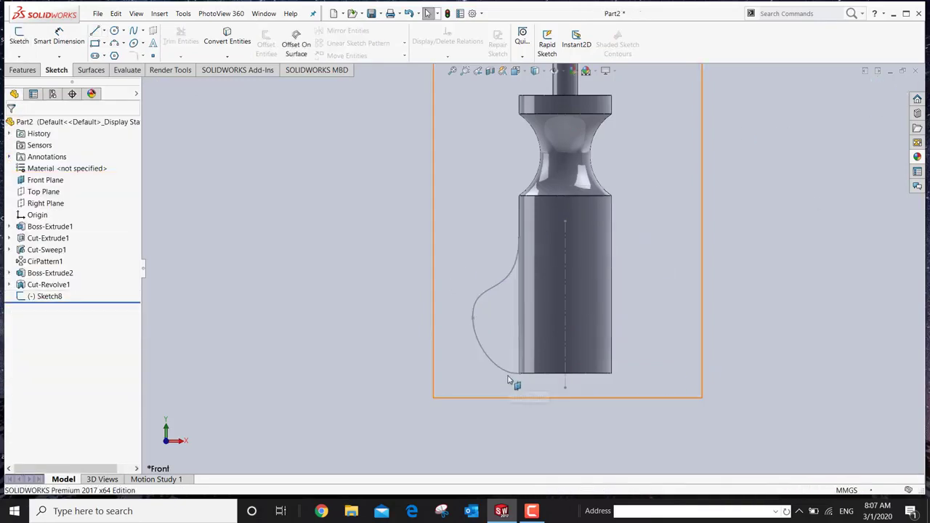
- Revolve the spline profile 360 degrees about the centerline as a boss merged with the handle
click(48, 298)
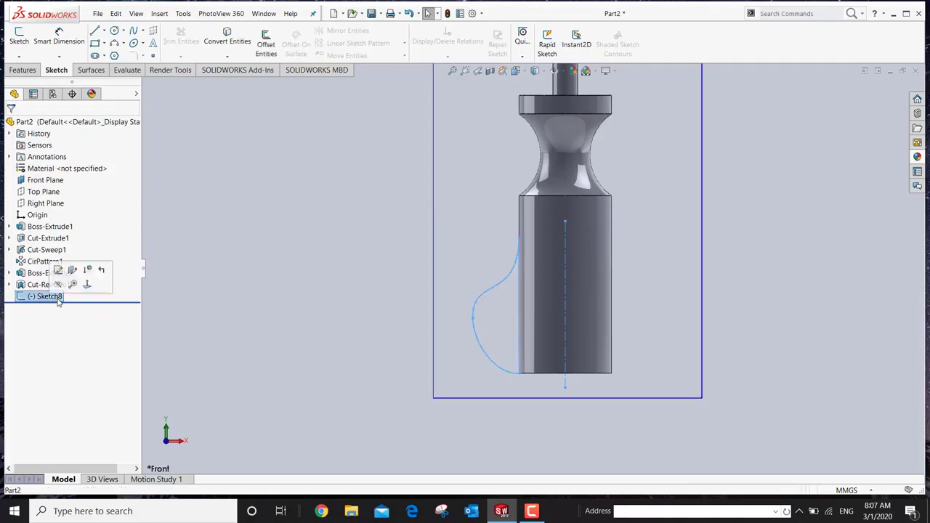
click(22, 70)
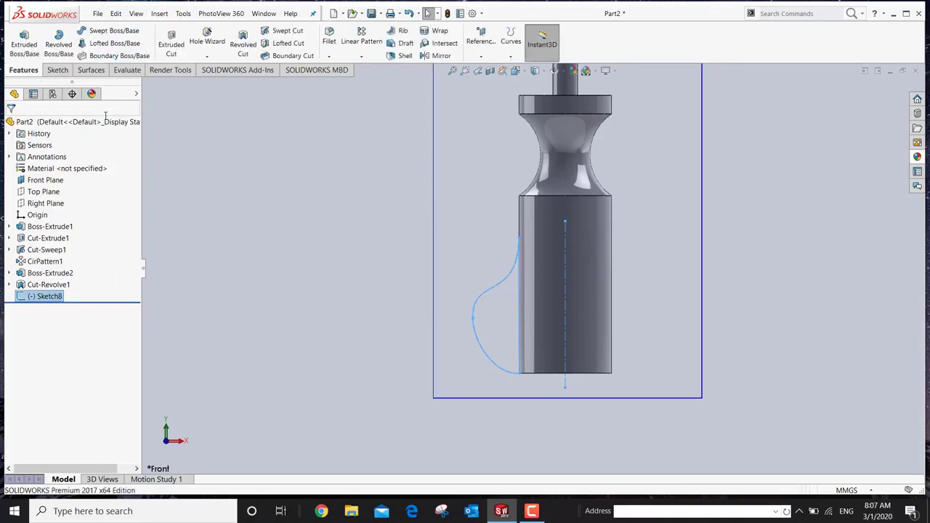
click(59, 45)
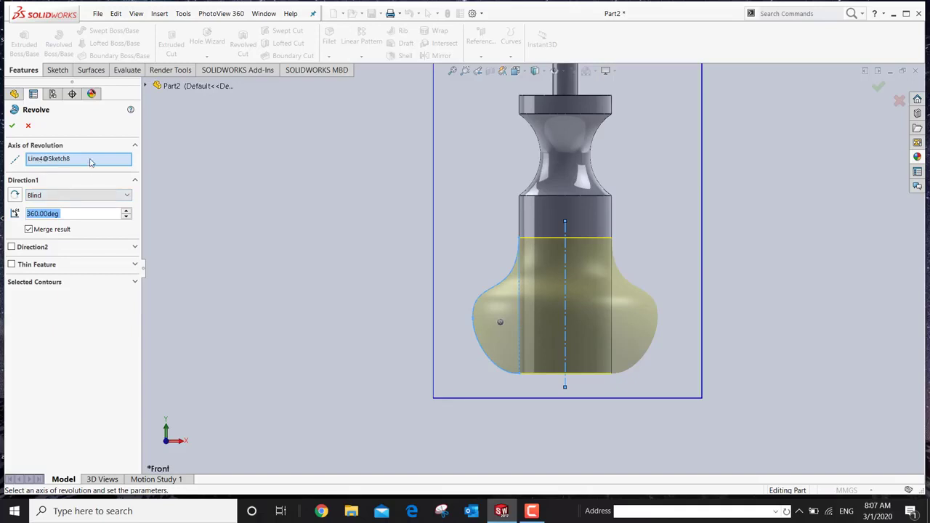
click(13, 127)
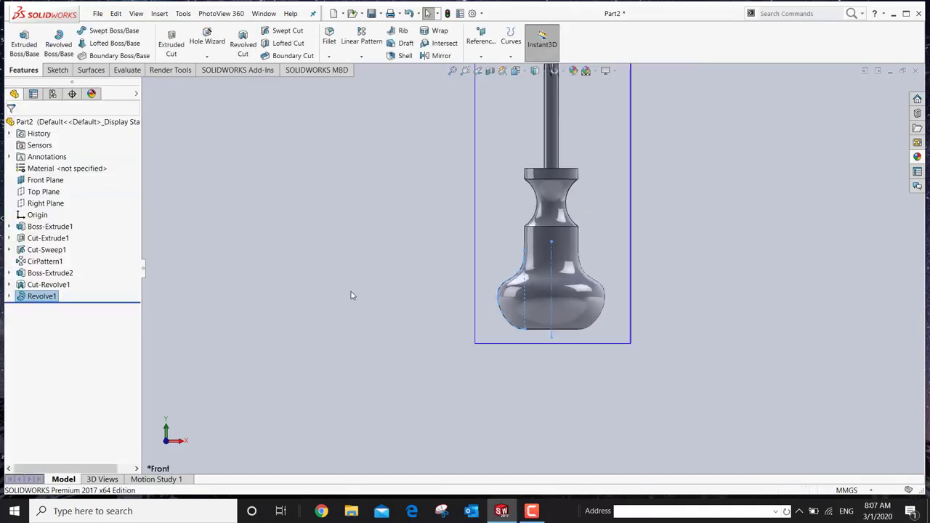
middle_drag(667, 276, 447, 323)
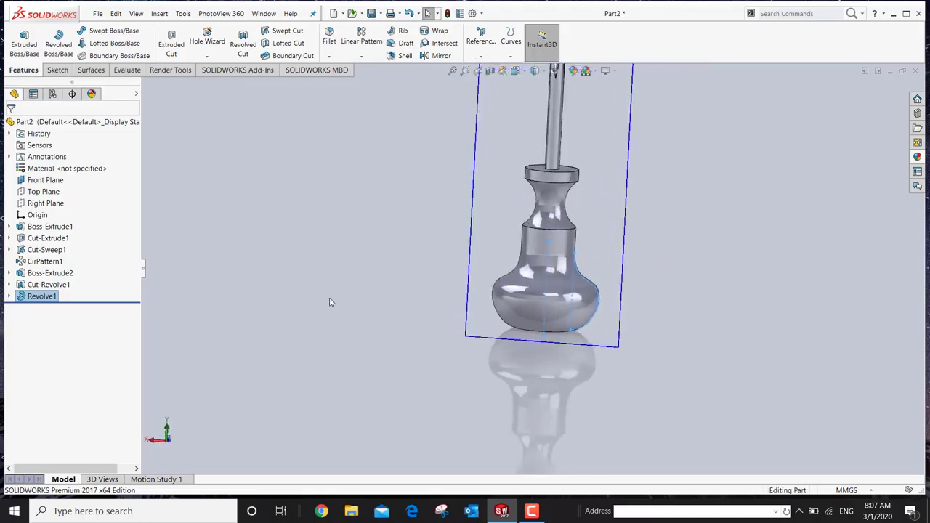
- Hide the Front Plane
right_click(48, 184)
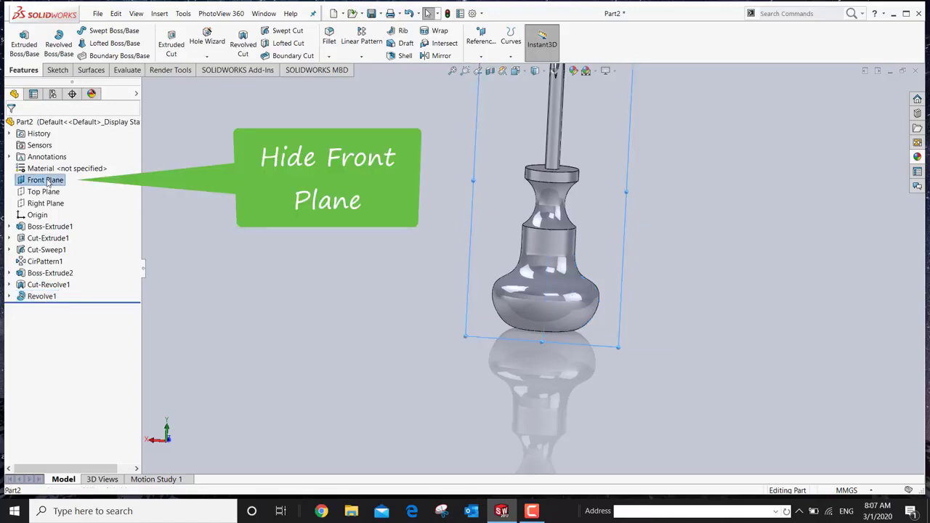
click(71, 163)
scroll(436, 248, up, 2)
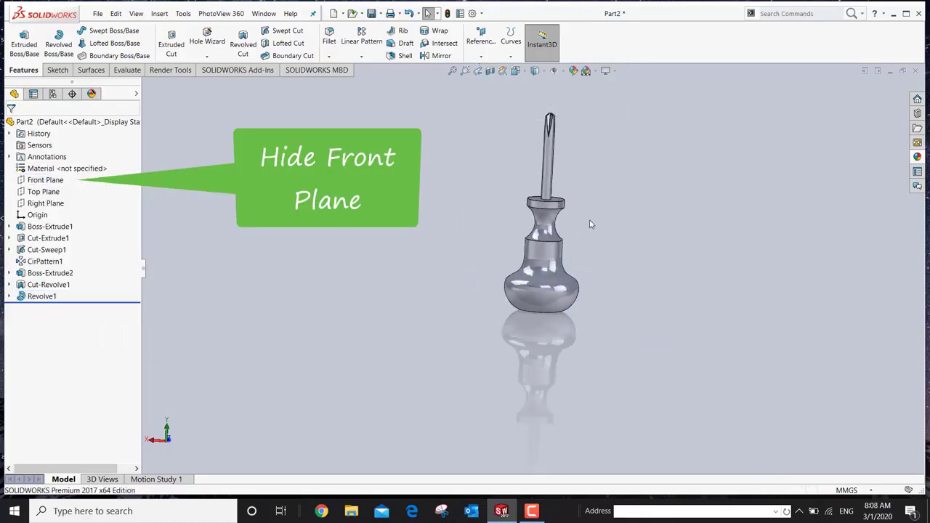
- Fillet the outer circular edge of the handle's front face, where the rod enters, with a 1 mm radius
scroll(588, 221, down, 4)
middle_drag(537, 290, 645, 324)
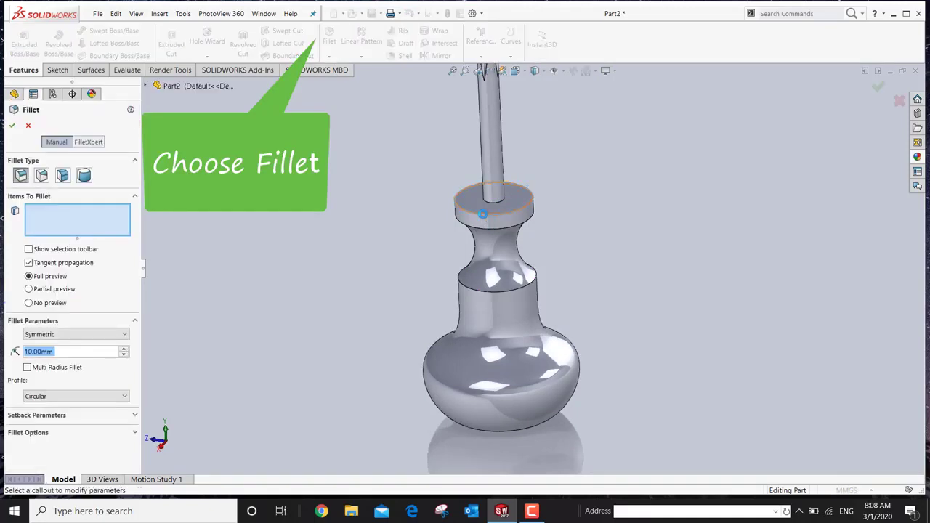
click(482, 214)
click(65, 351)
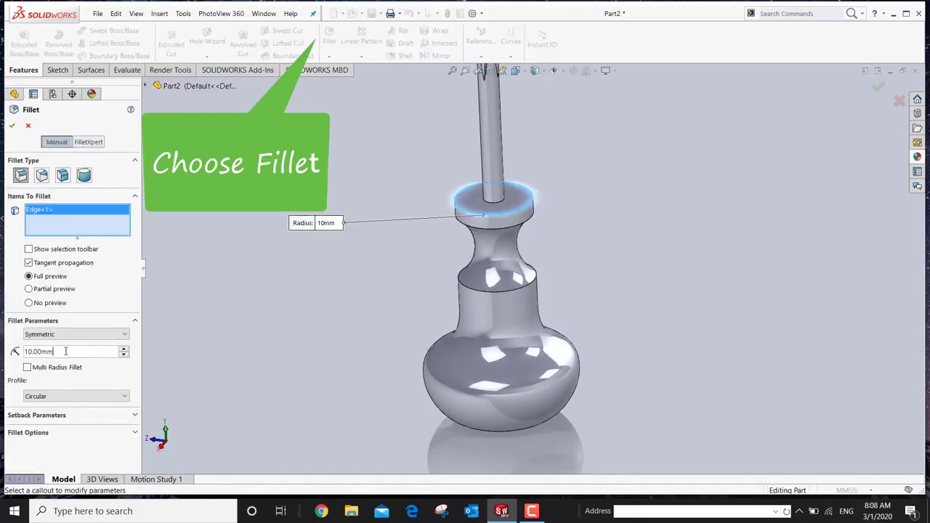
text(2)
key(Return)
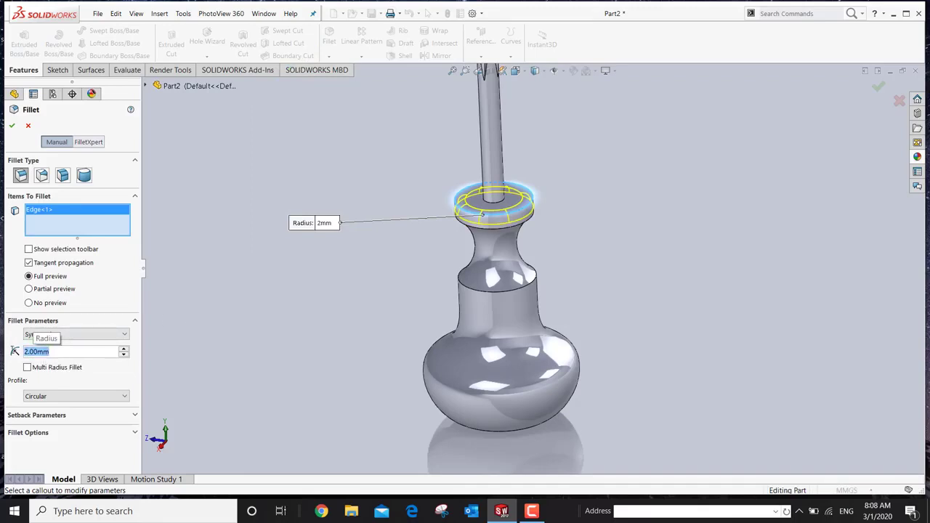
text(1)
key(Return)
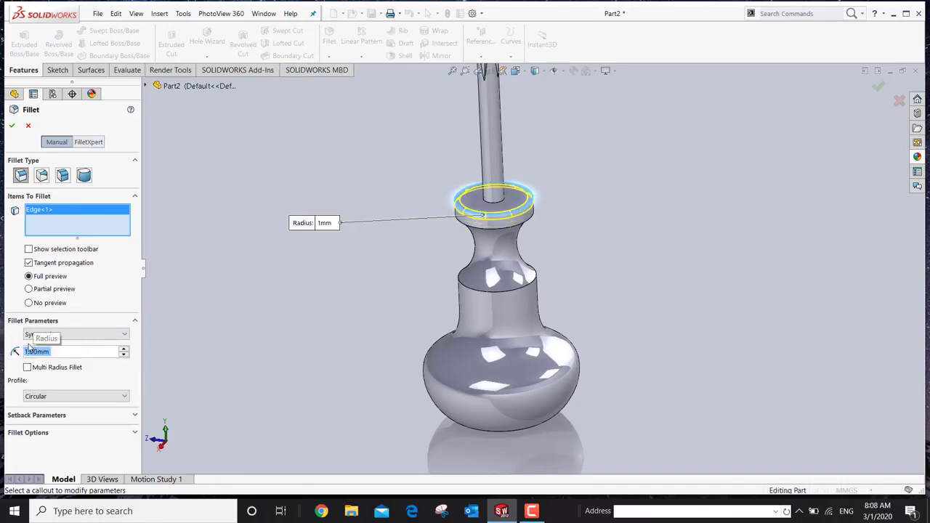
click(14, 127)
- Fillet the two circular edges bounding the handle's revolved groove with a 1 mm radius
scroll(496, 233, down, 2)
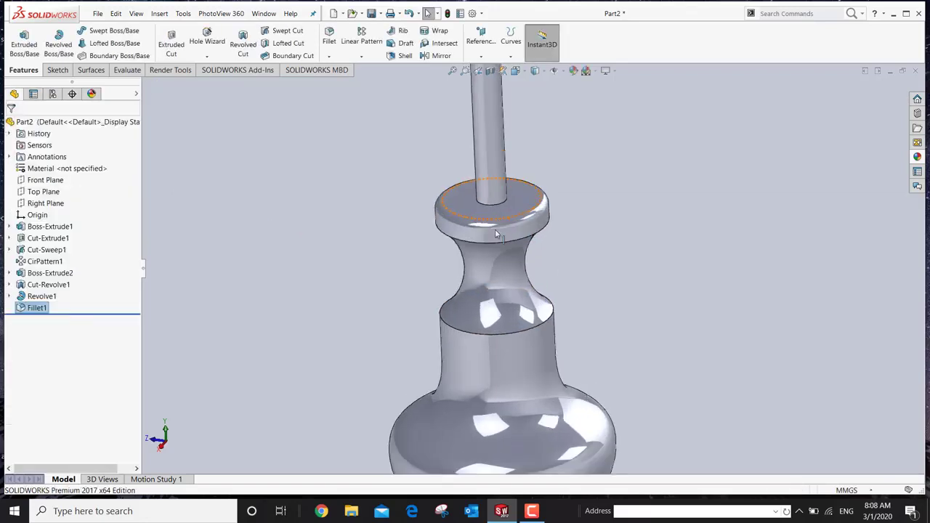
middle_drag(377, 233, 385, 181)
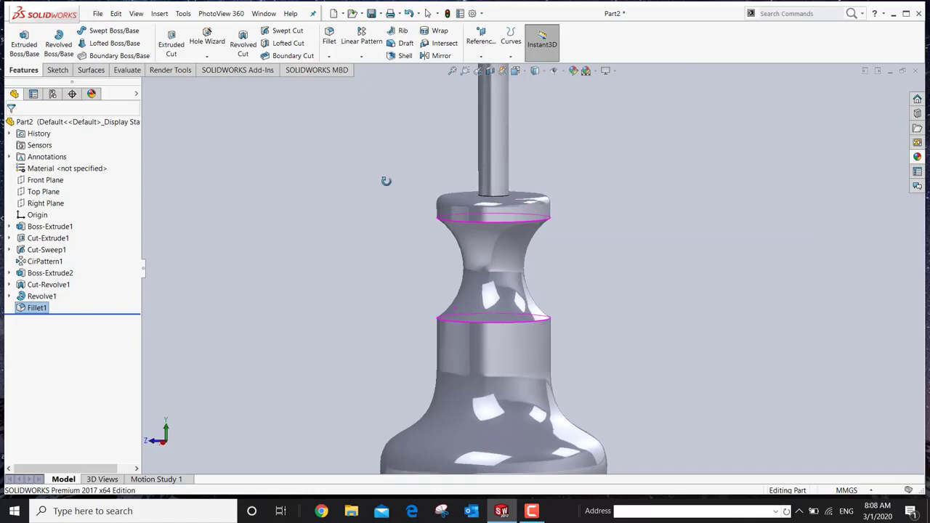
click(329, 44)
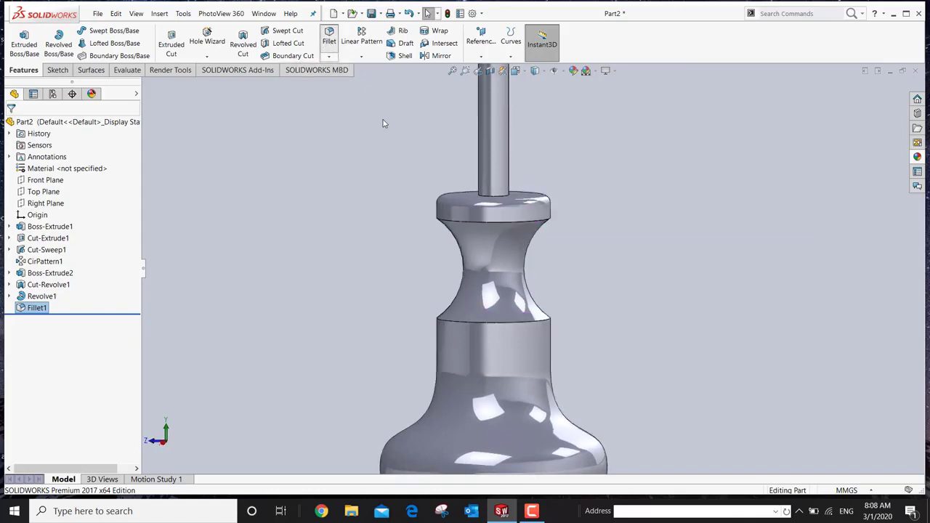
click(469, 223)
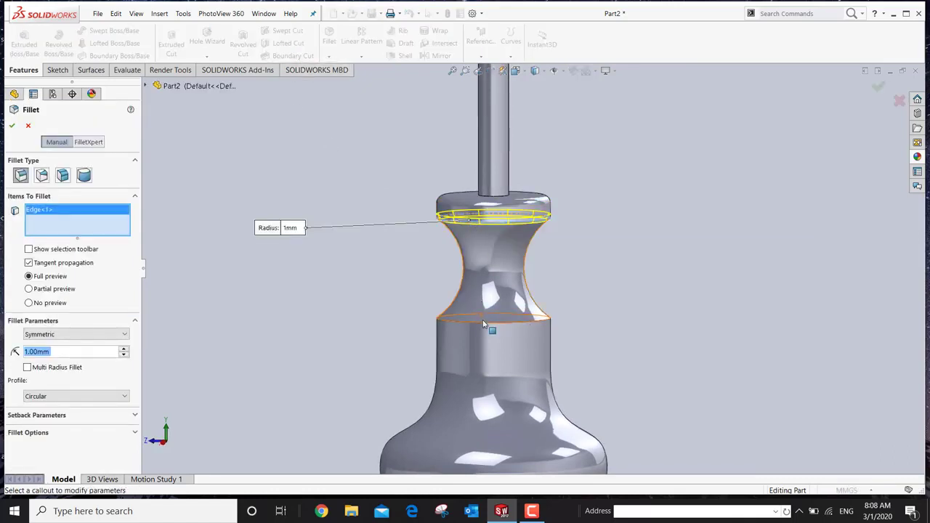
click(484, 325)
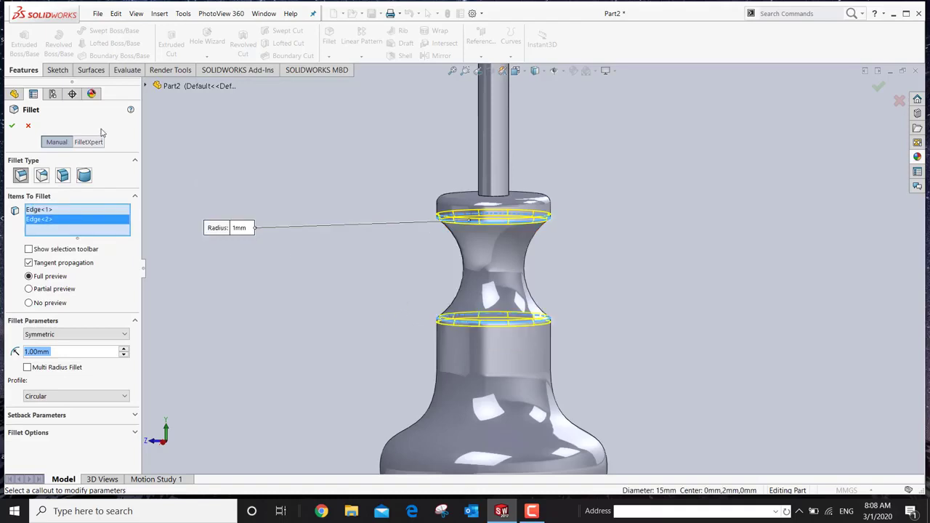
click(12, 126)
key(f)
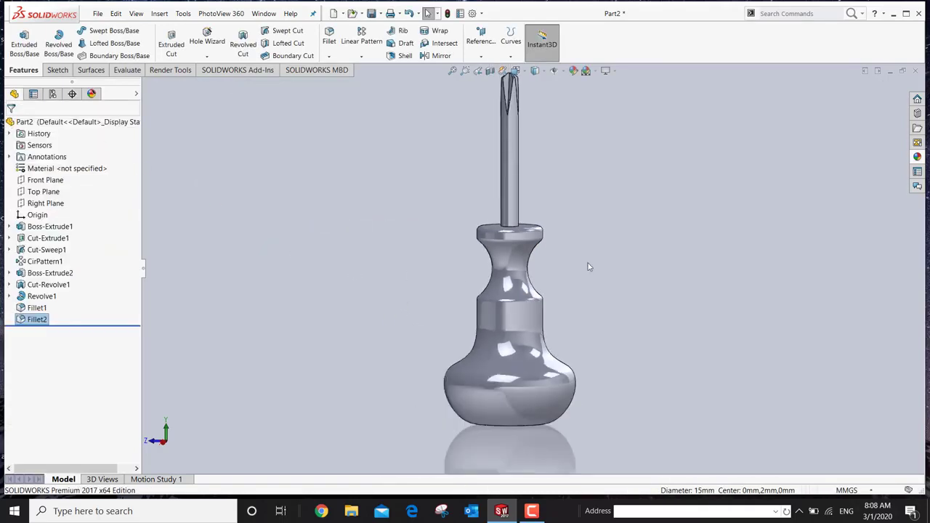
- Apply the blue high gloss plastic appearance to the revolved bulge feature at the handle's end
middle_drag(581, 271, 552, 303)
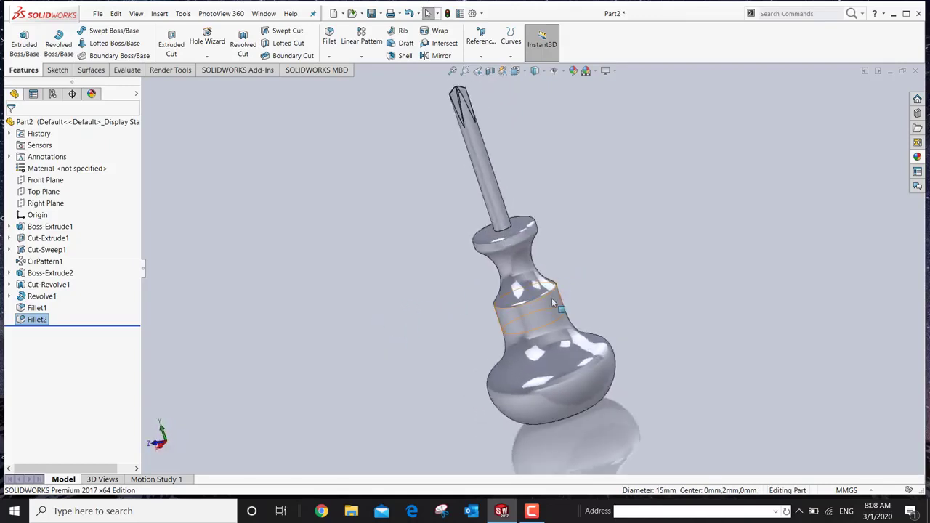
click(918, 158)
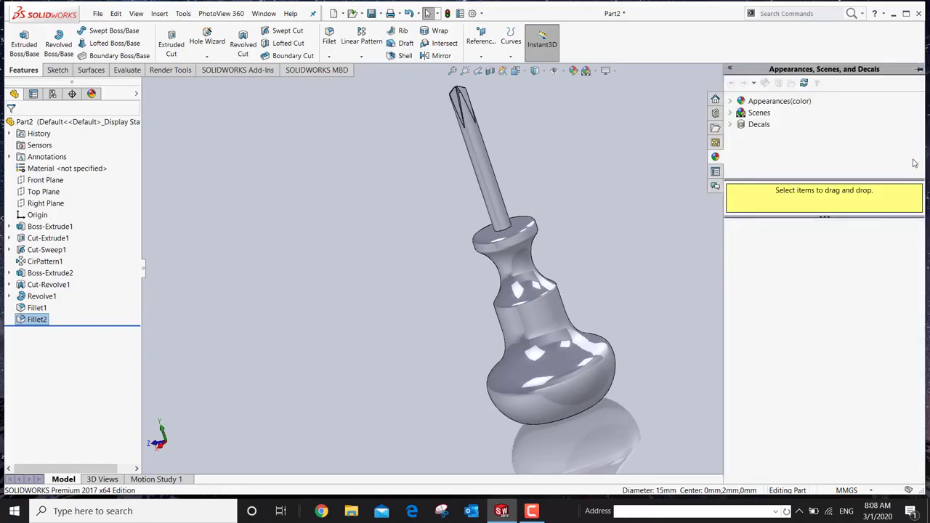
click(731, 102)
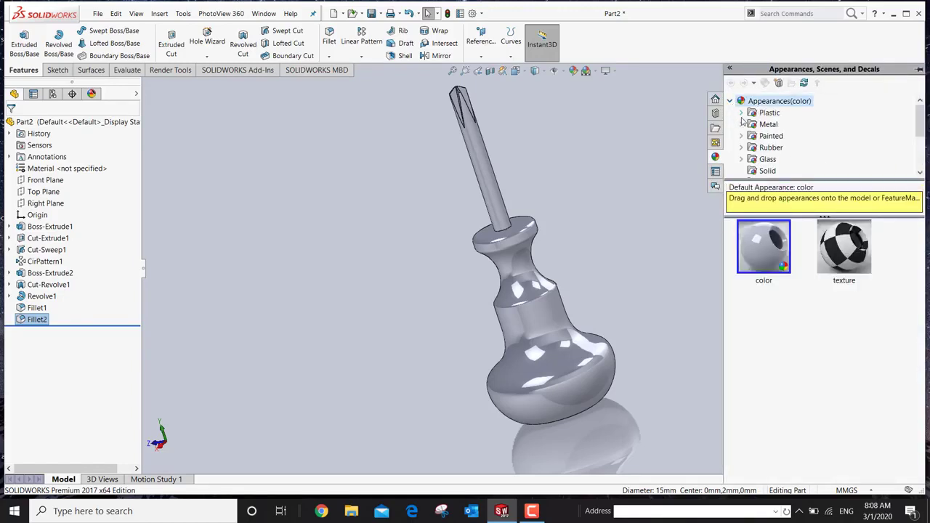
click(742, 113)
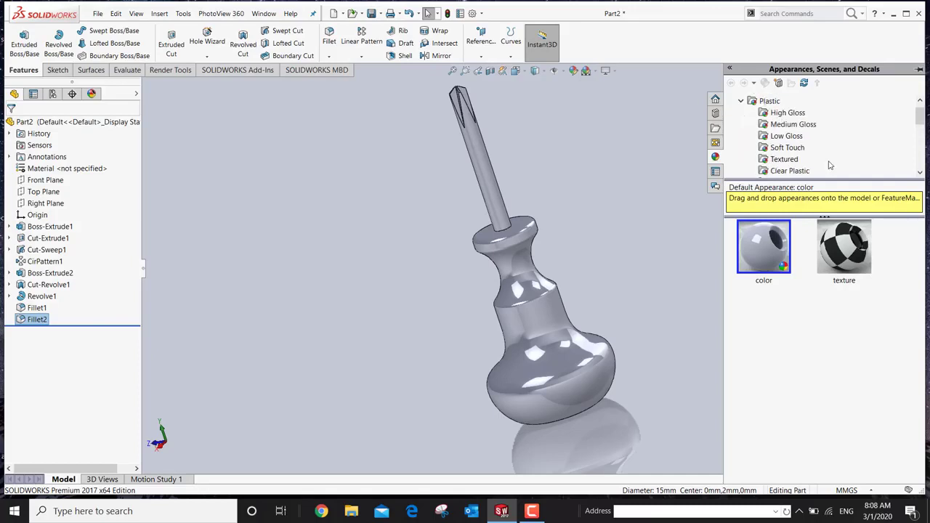
click(773, 114)
scroll(826, 363, down, 3)
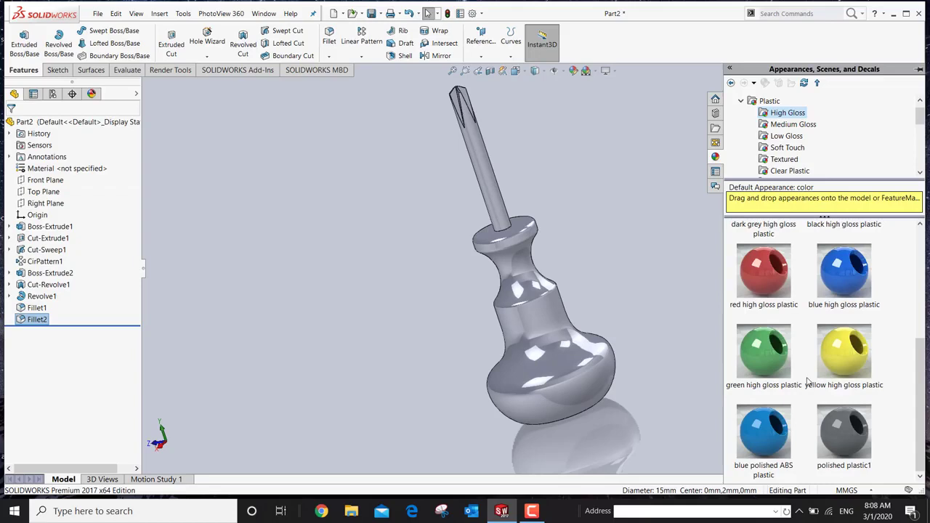
click(768, 433)
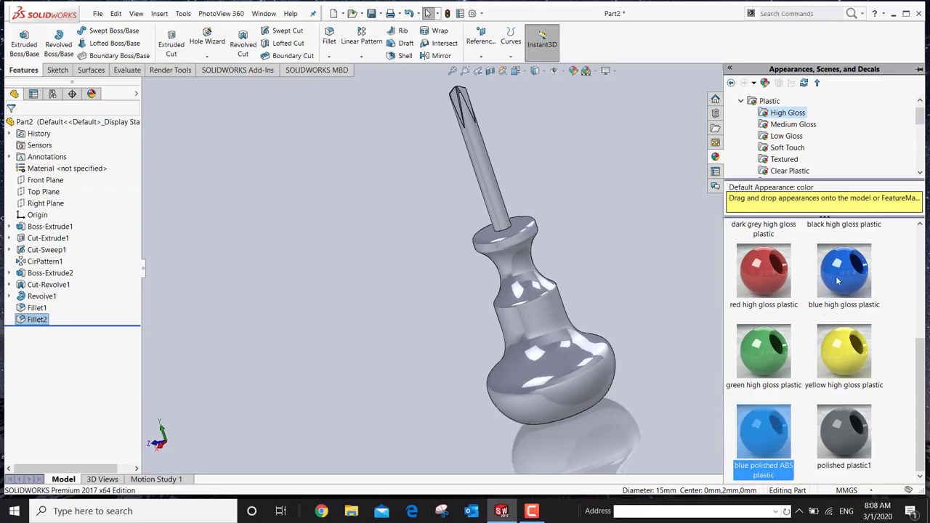
drag(837, 281, 550, 329)
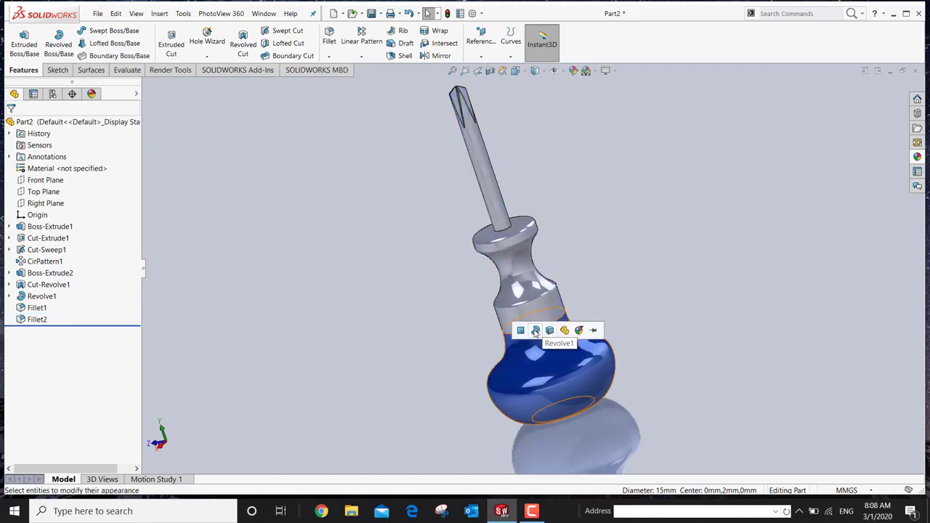
click(538, 331)
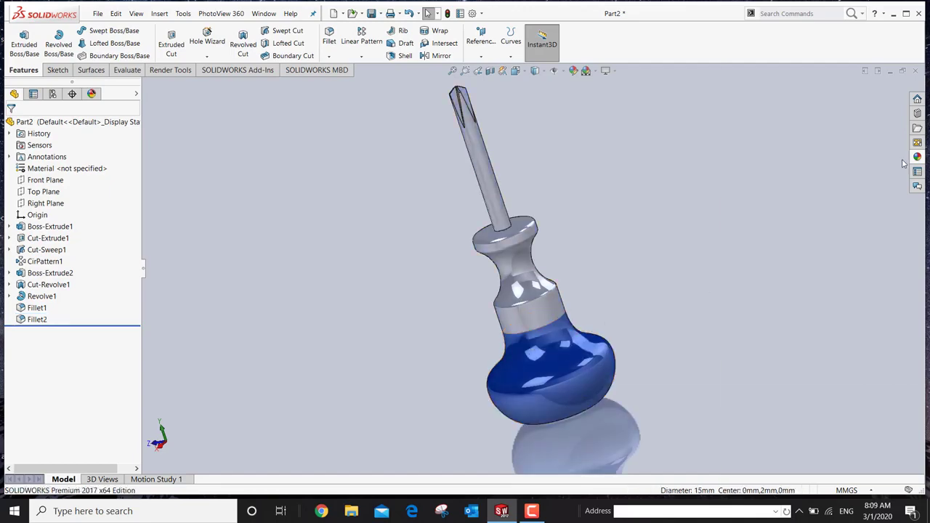
- Apply blue plastic appearances to the handle's extruded body, the revolved groove and the fillets
drag(558, 311, 553, 310)
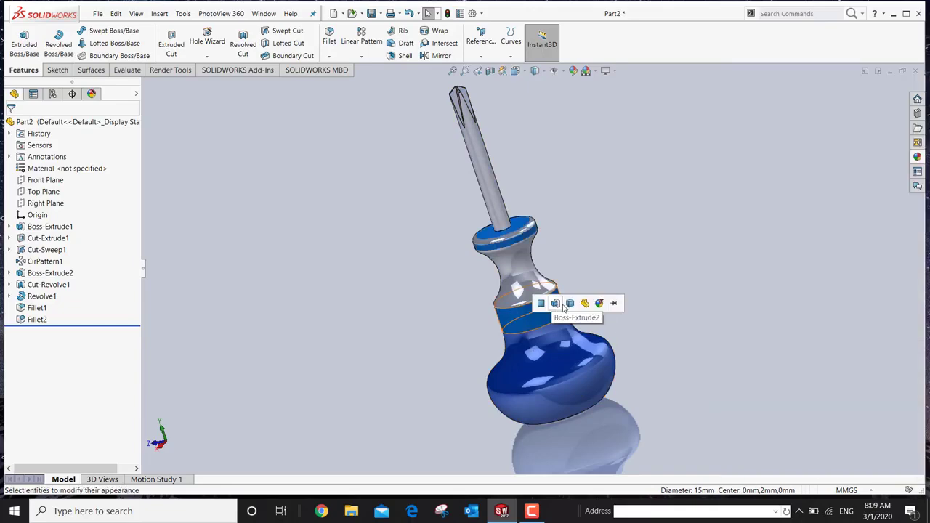
click(563, 306)
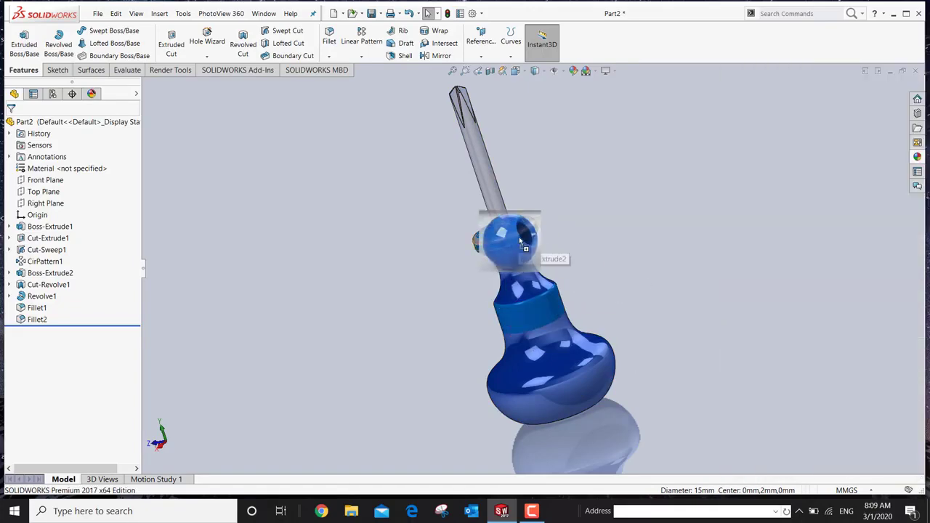
middle_drag(519, 247, 660, 278)
scroll(540, 257, down, 3)
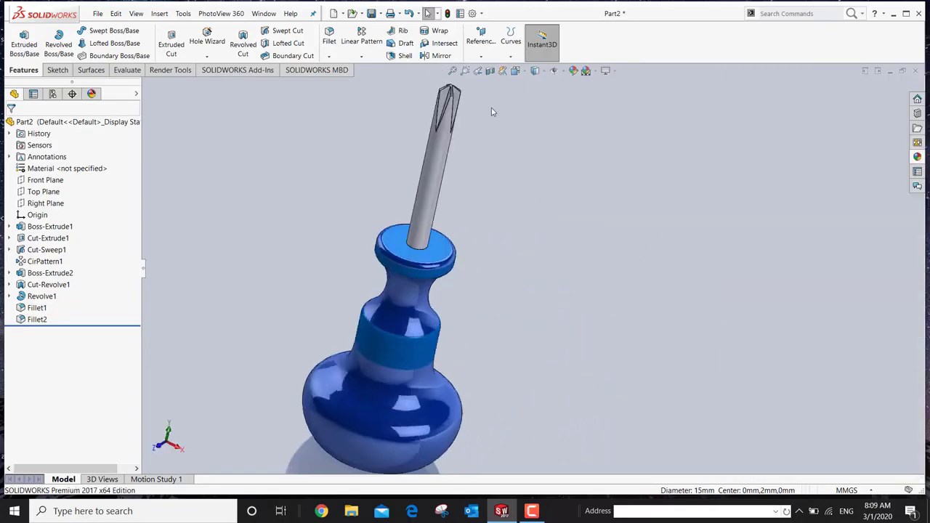
- Apply an appearance from the Metal category to the screwdriver's rod
middle_drag(491, 111, 687, 172)
click(919, 158)
click(741, 112)
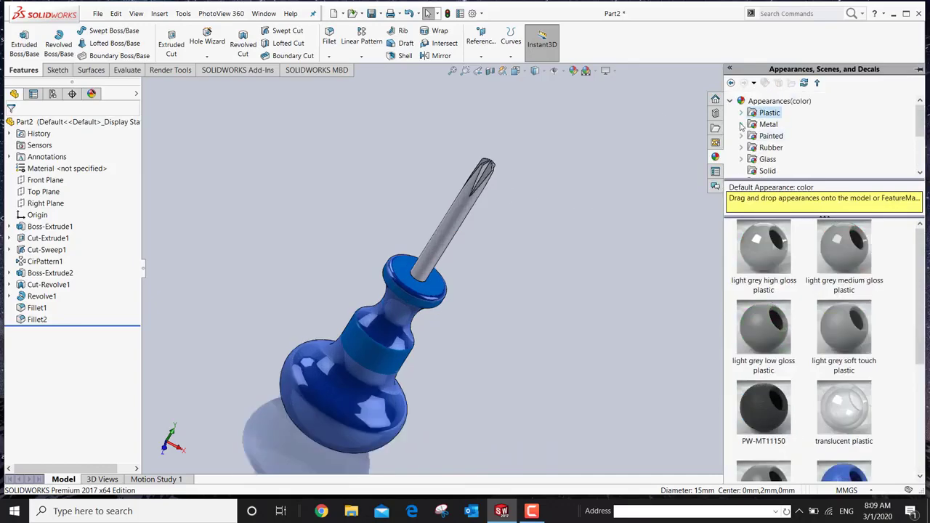
click(741, 124)
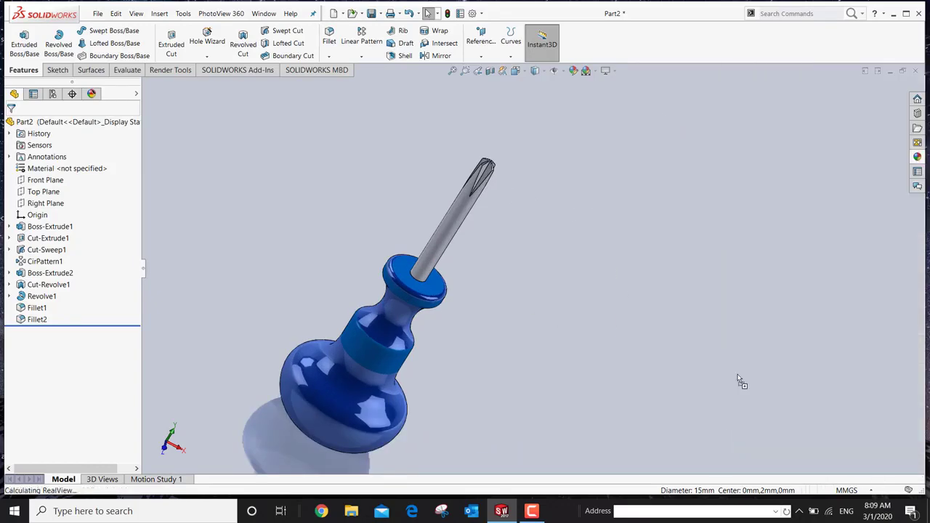